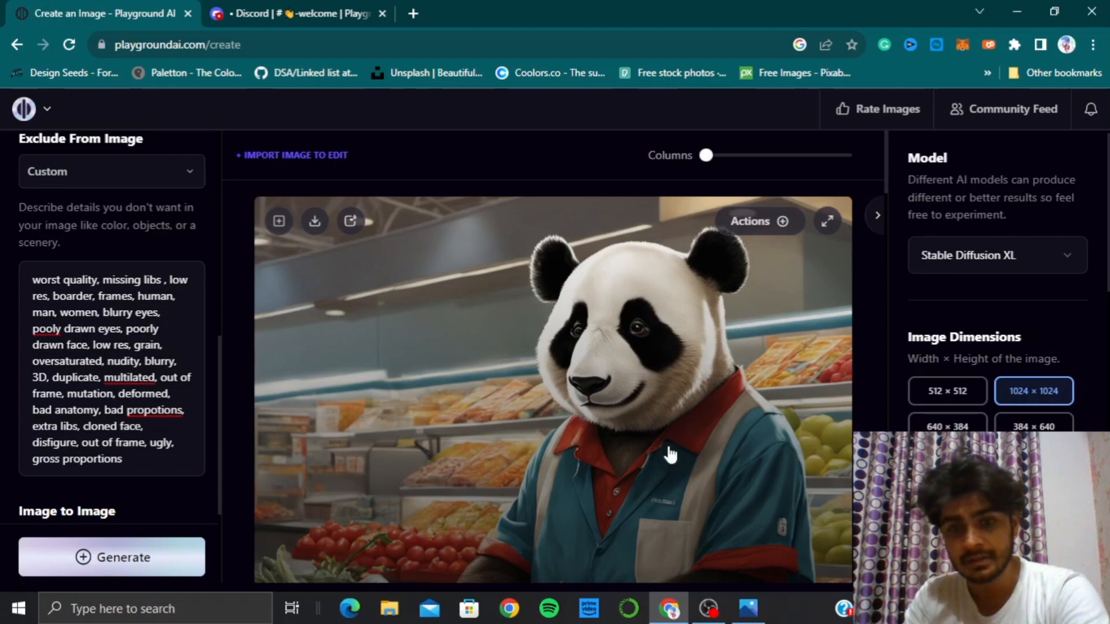
Step: View the saved panda supermarket illustration in the Photos viewer, close it, and look over the same image in Playground AI
click(750, 611)
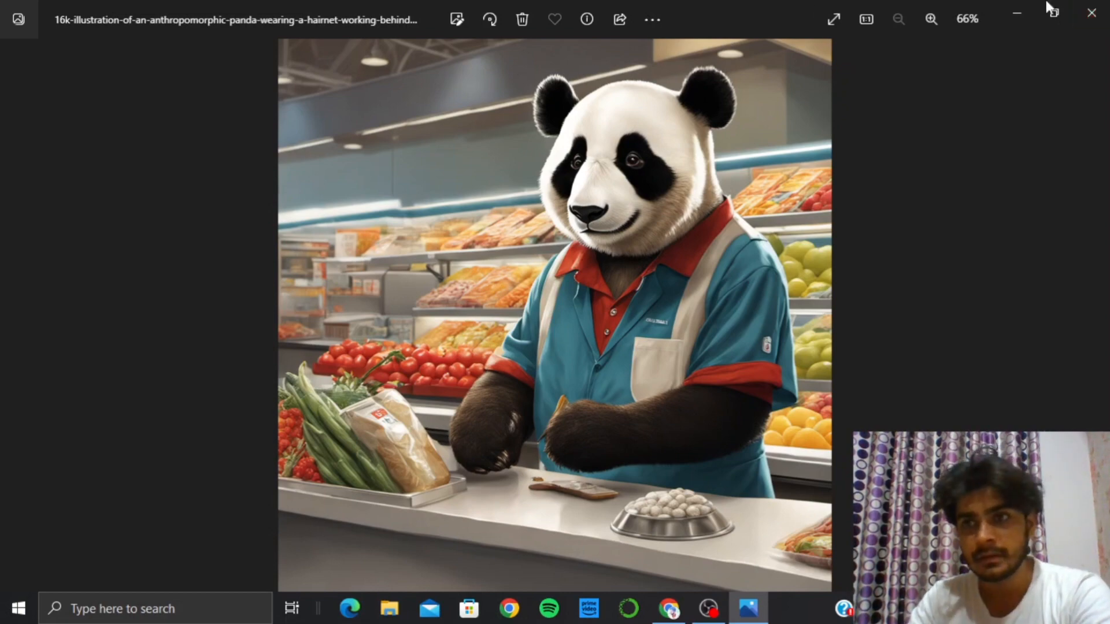
click(1092, 12)
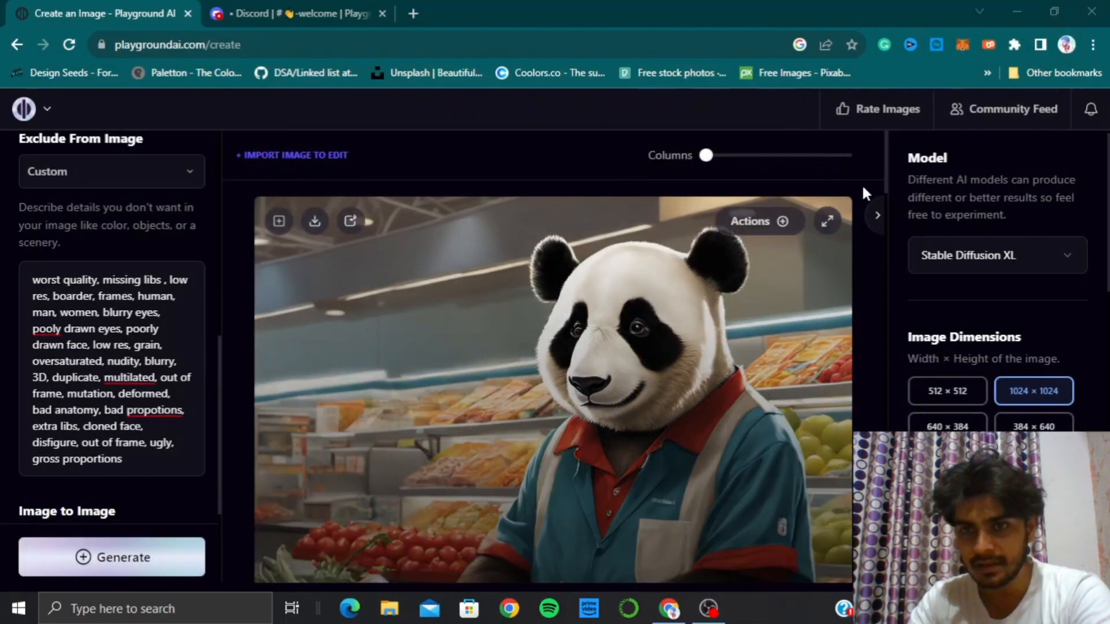
mouse_move(884, 171)
mouse_down()
mouse_move(897, 276)
mouse_move(882, 171)
mouse_move(899, 267)
mouse_move(887, 235)
mouse_move(893, 189)
mouse_up()
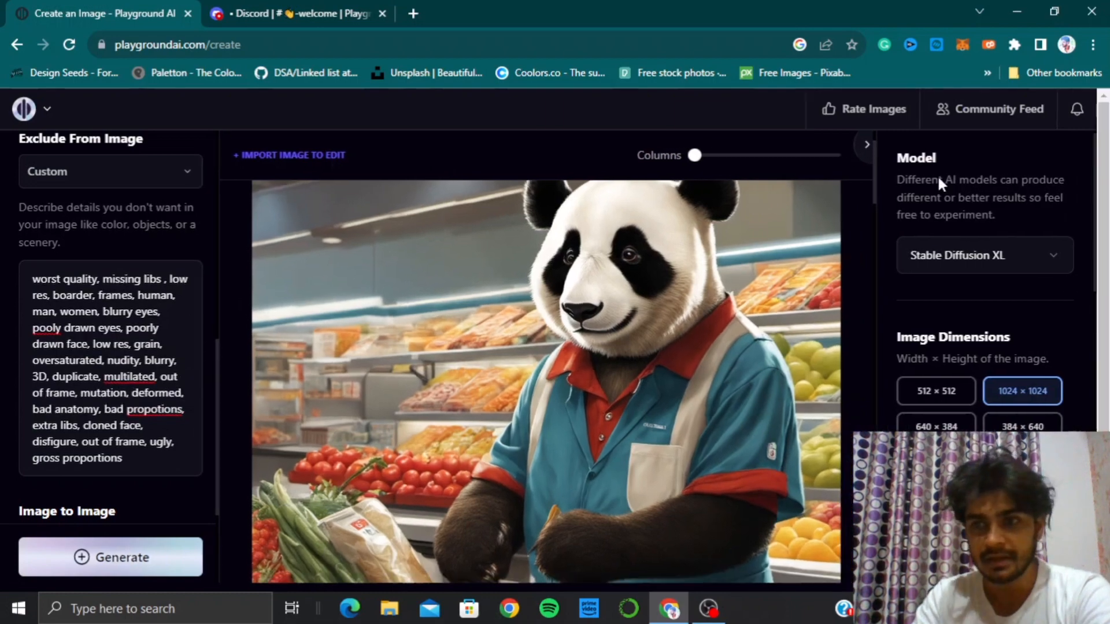
Step: Clear all the text from the Exclude From Image description and from the panda image prompt
triple_click(132, 370)
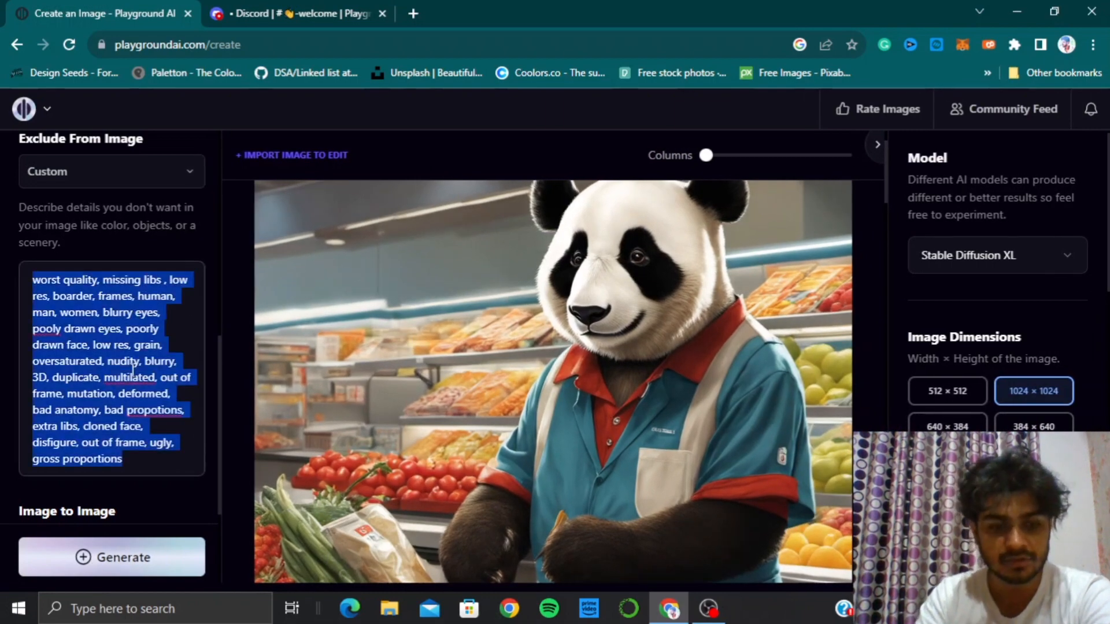
key(BackSpace)
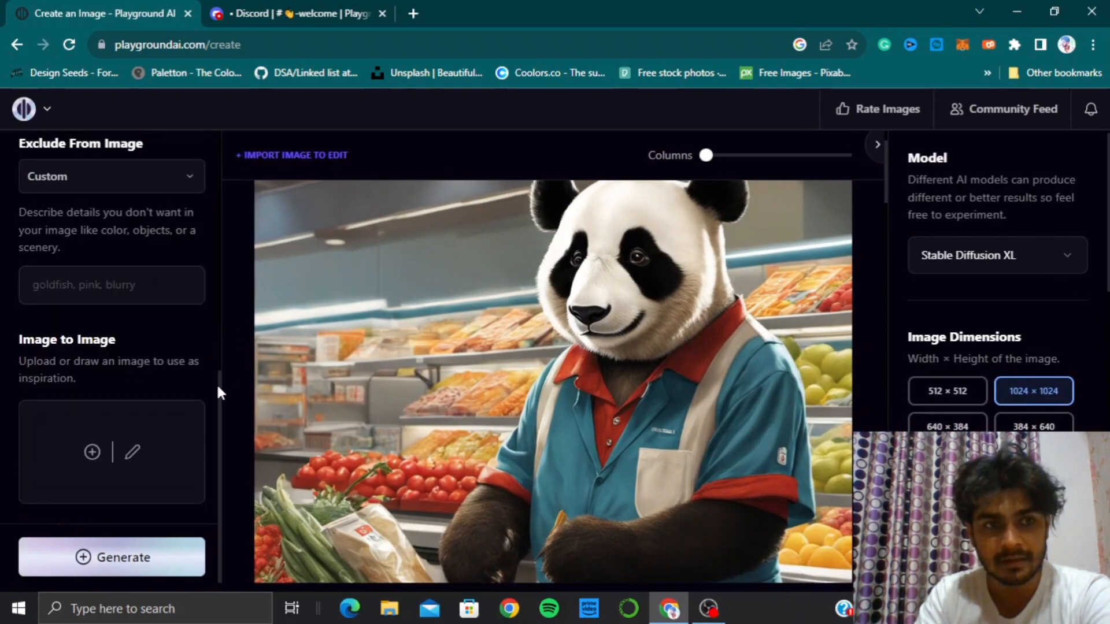
drag(217, 377, 217, 246)
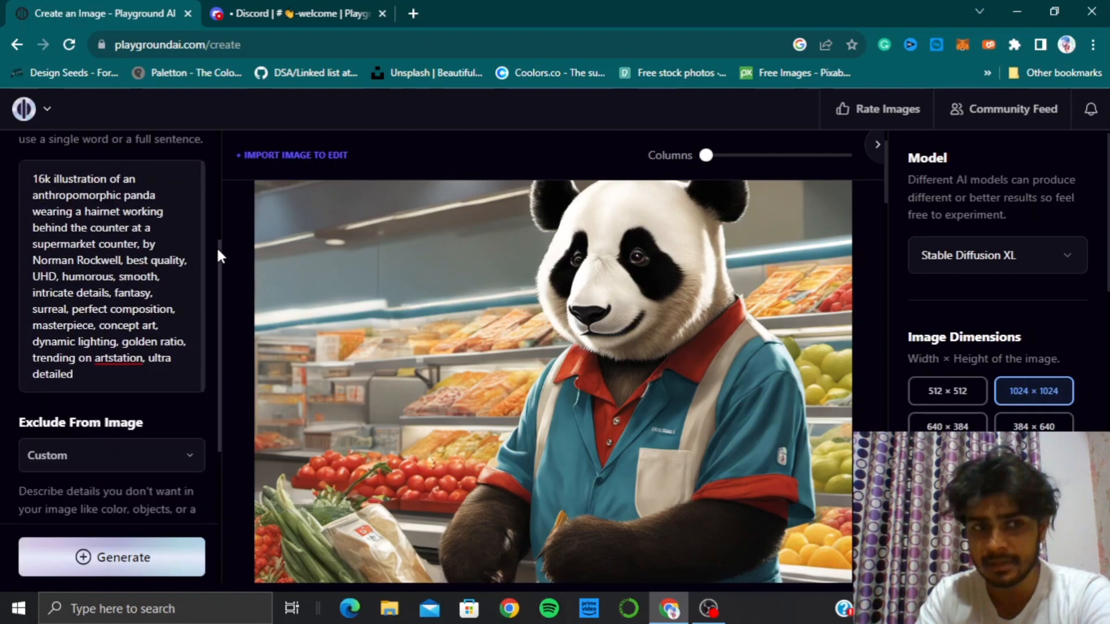
triple_click(78, 296)
key(BackSpace)
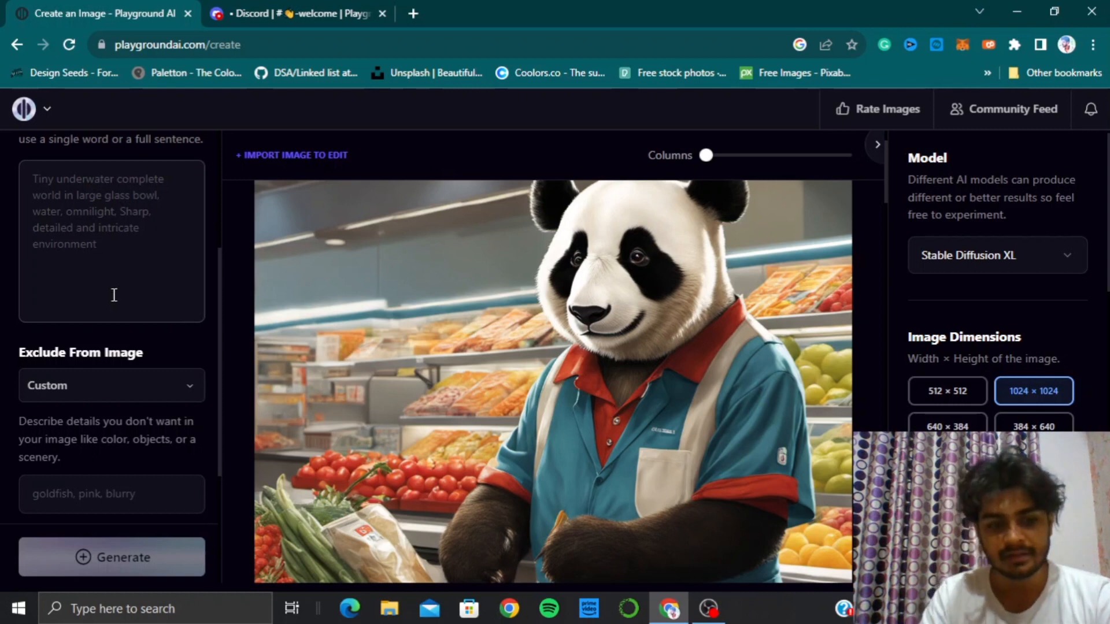
Step: Begin the new image prompt with "16k illustration of"
text(1)
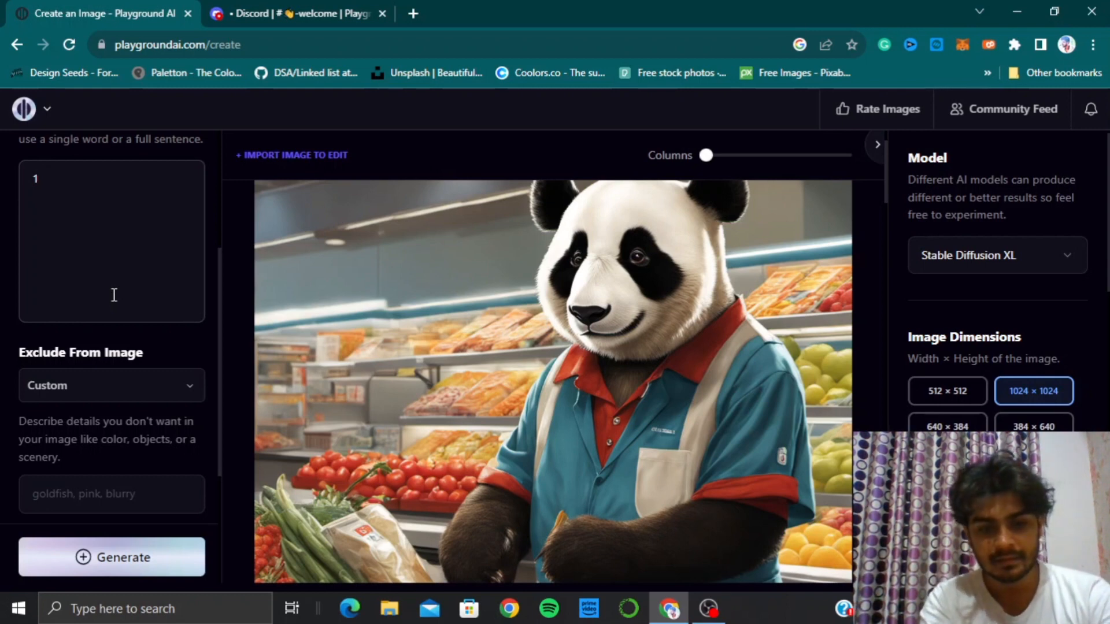
text(6)
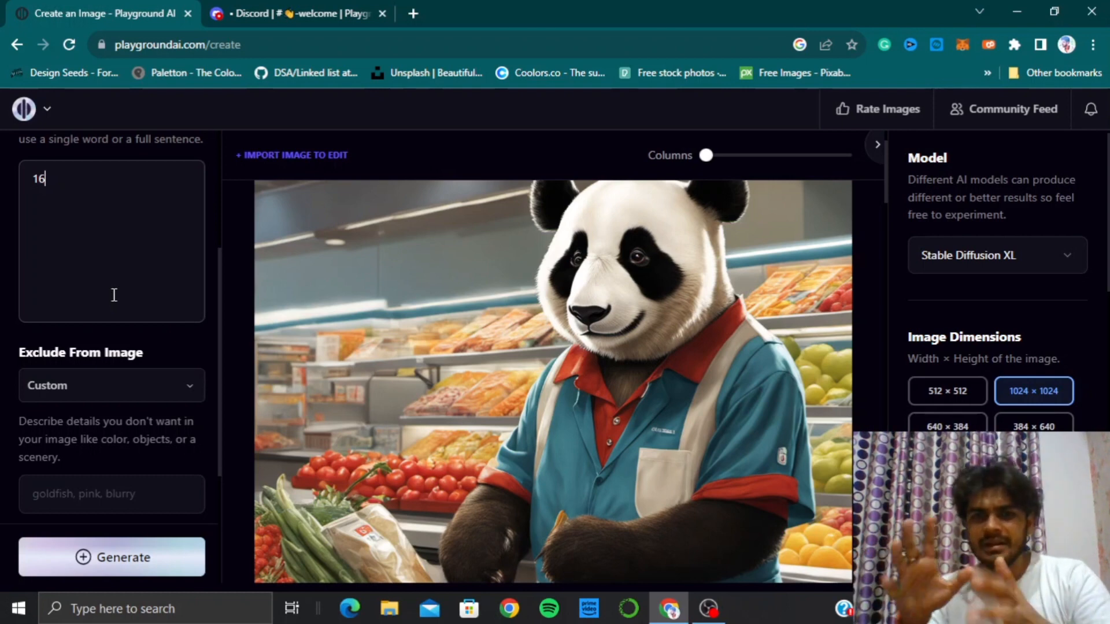
text(k )
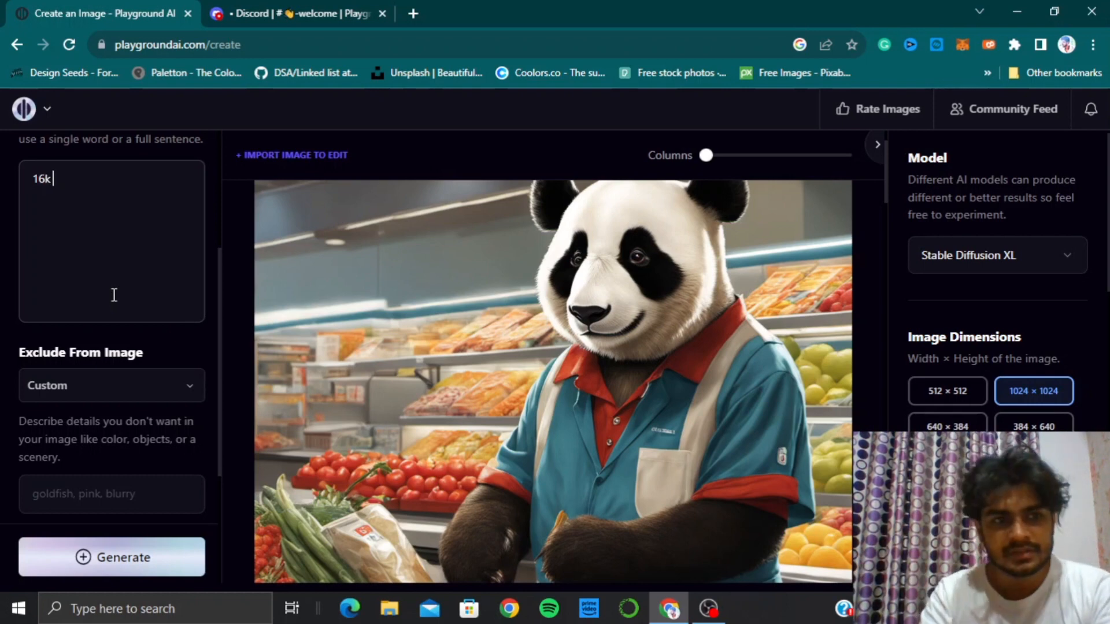
text(illust)
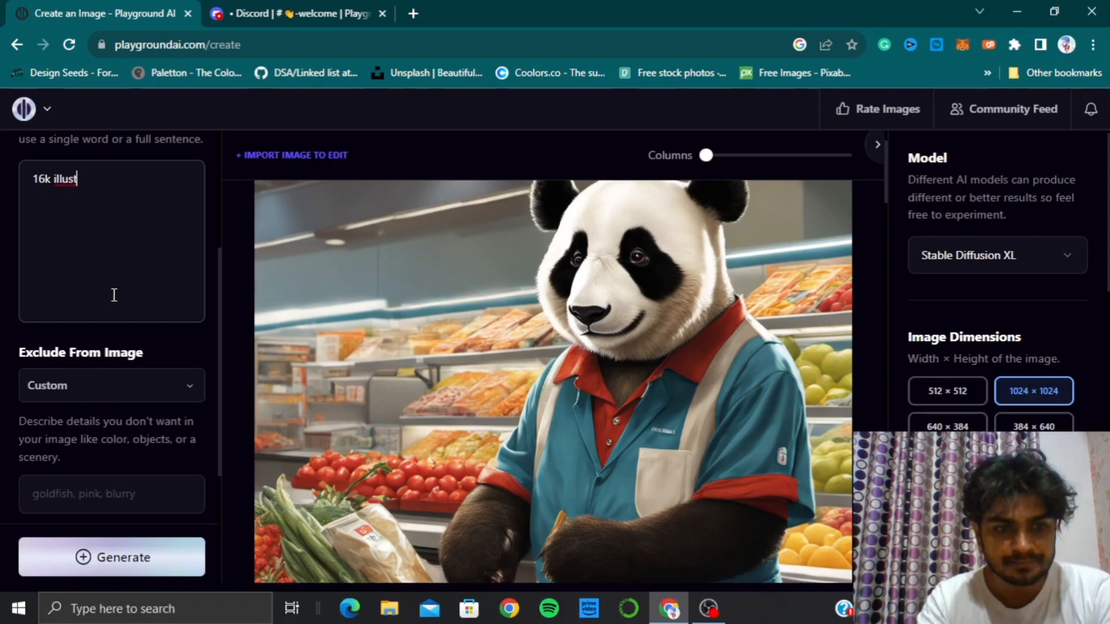
key(BackSpace)
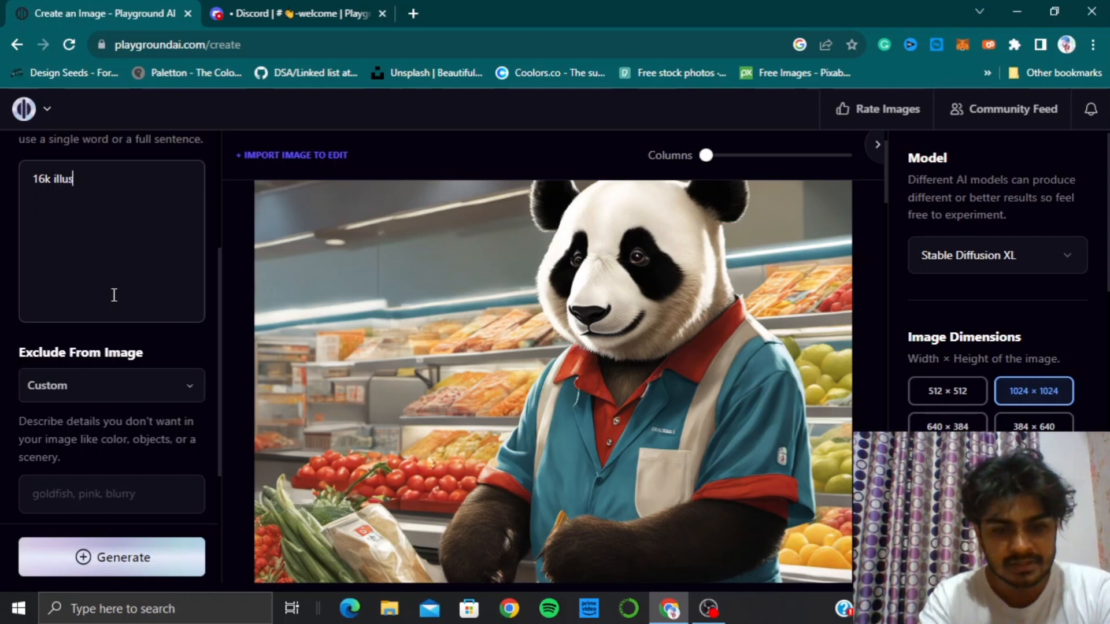
text(tratio)
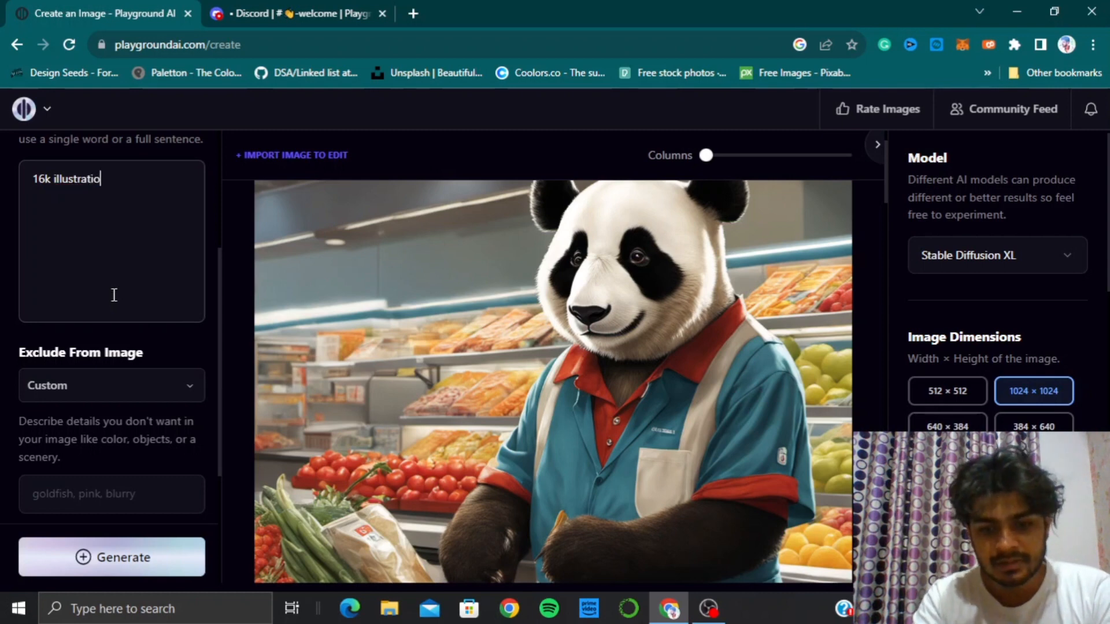
text(n of )
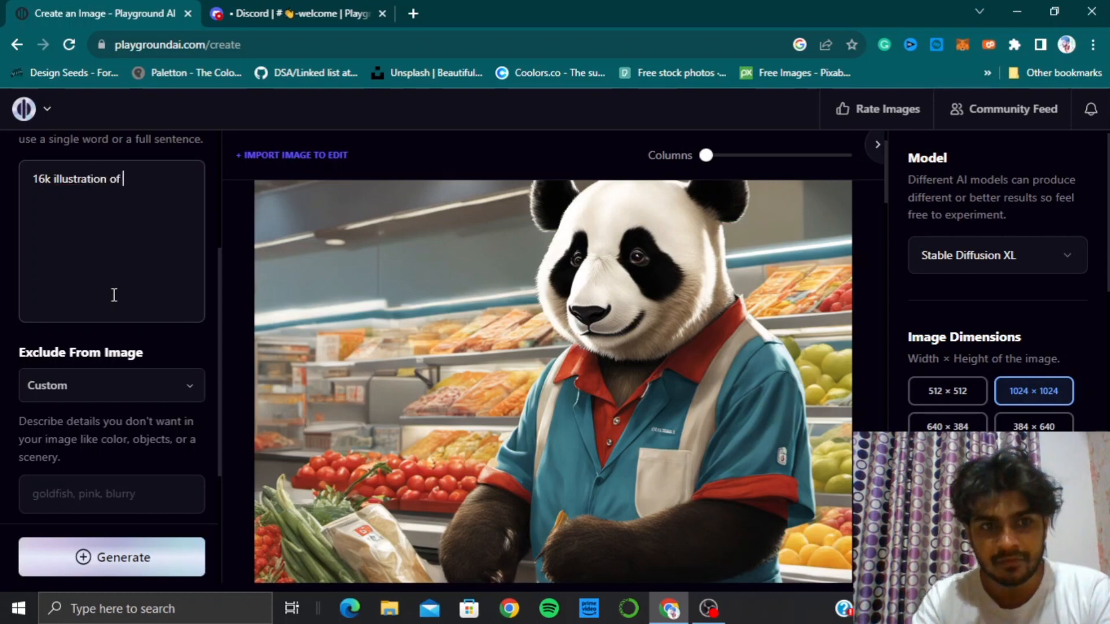
Step: Continue the prompt with the subject "an anthropomorphic tiger"
text(an antr)
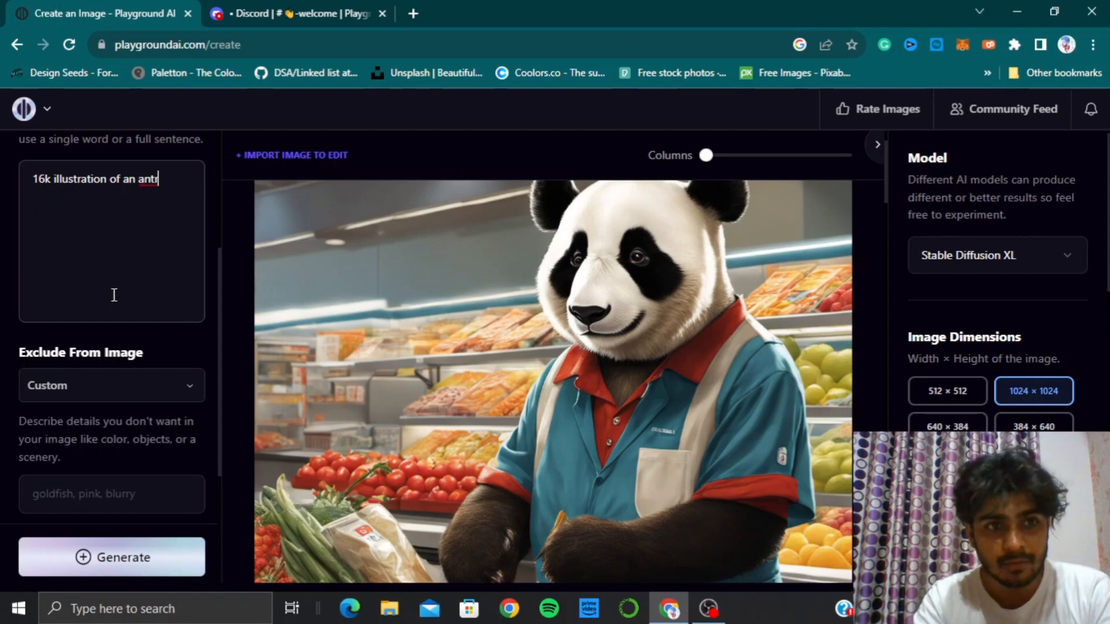
key(BackSpace)
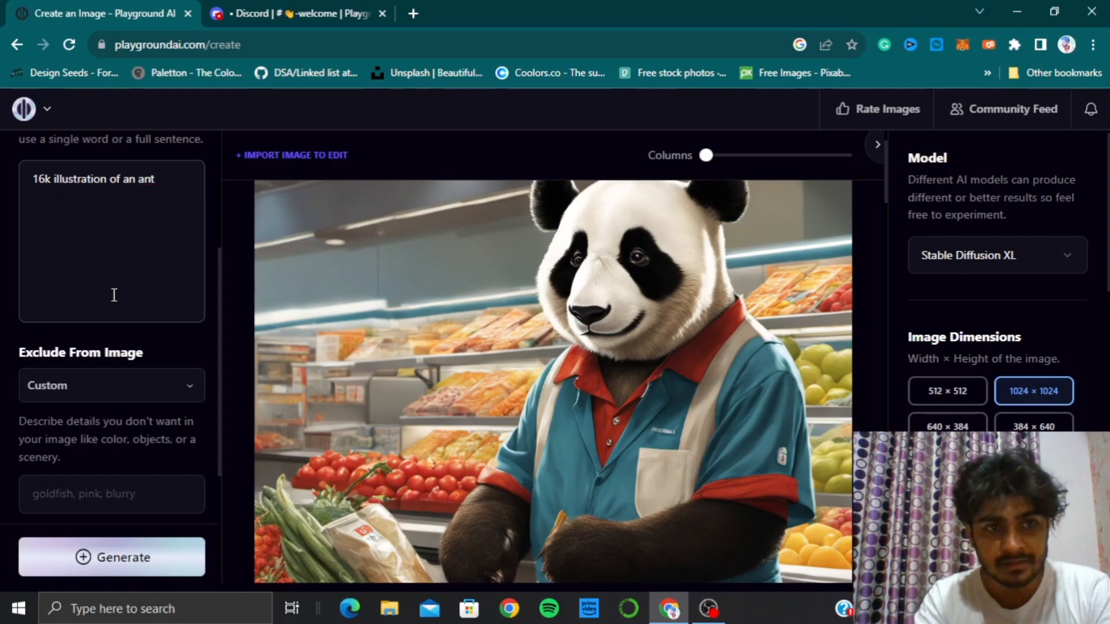
text(hro)
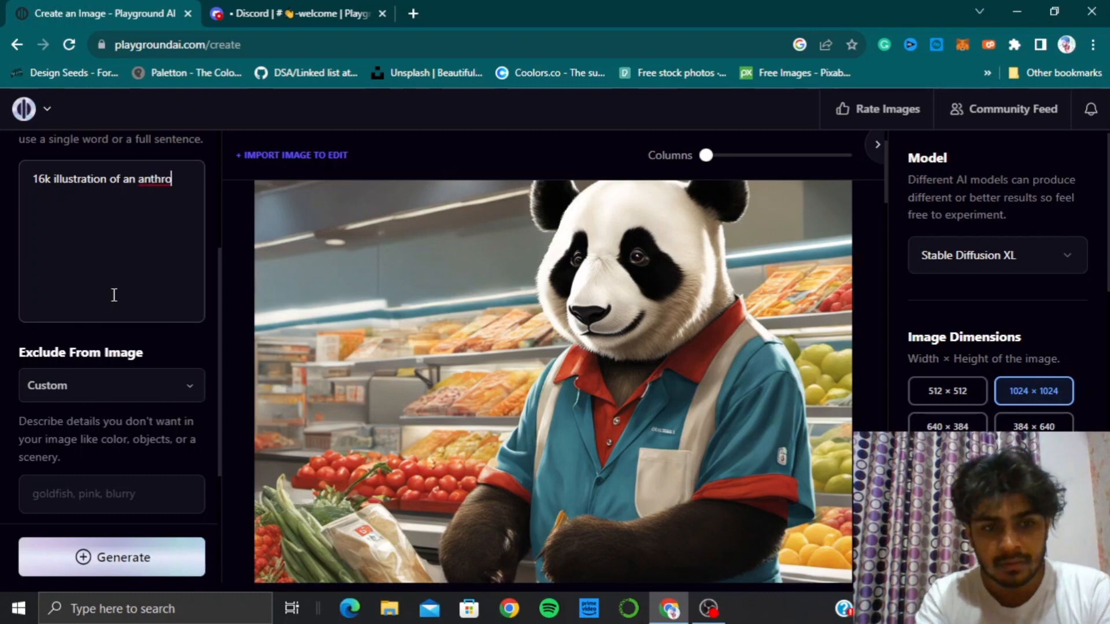
text(po)
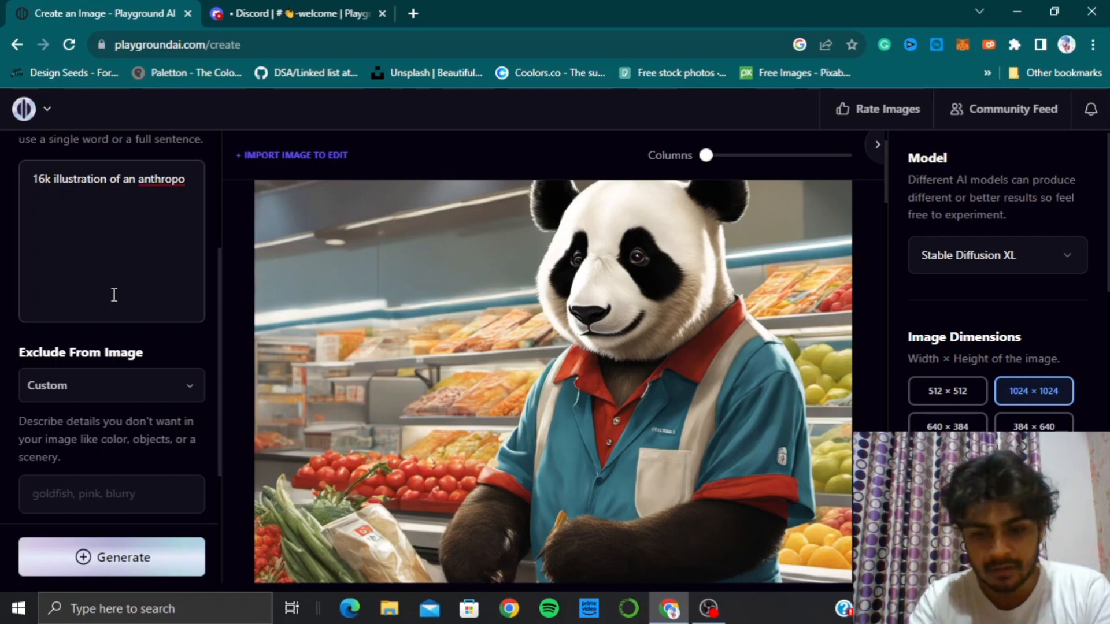
text(mo)
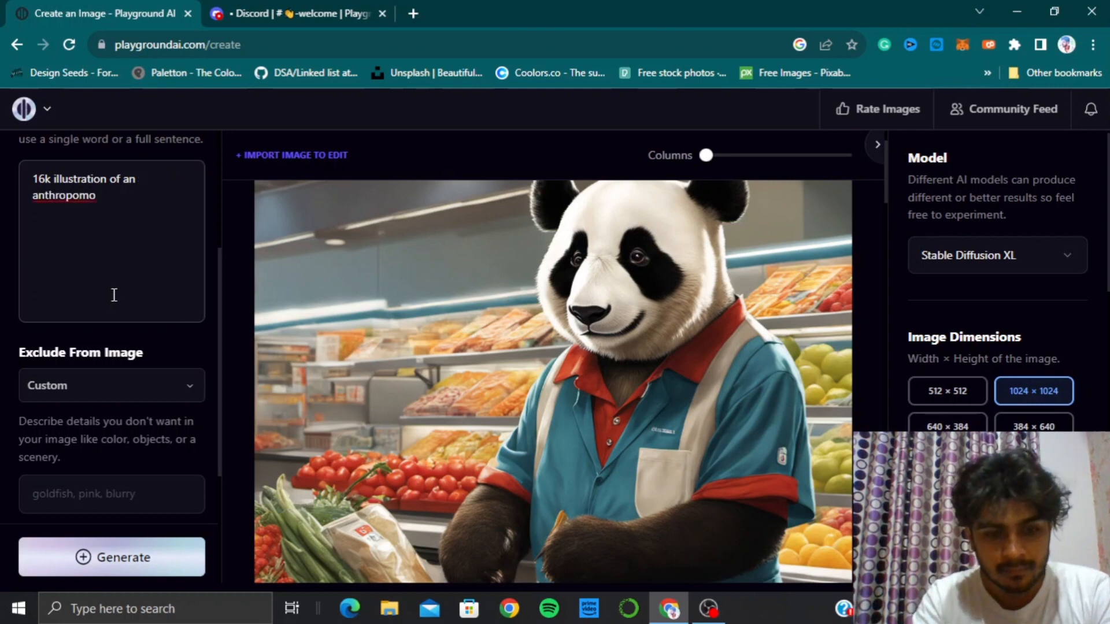
text(rphic )
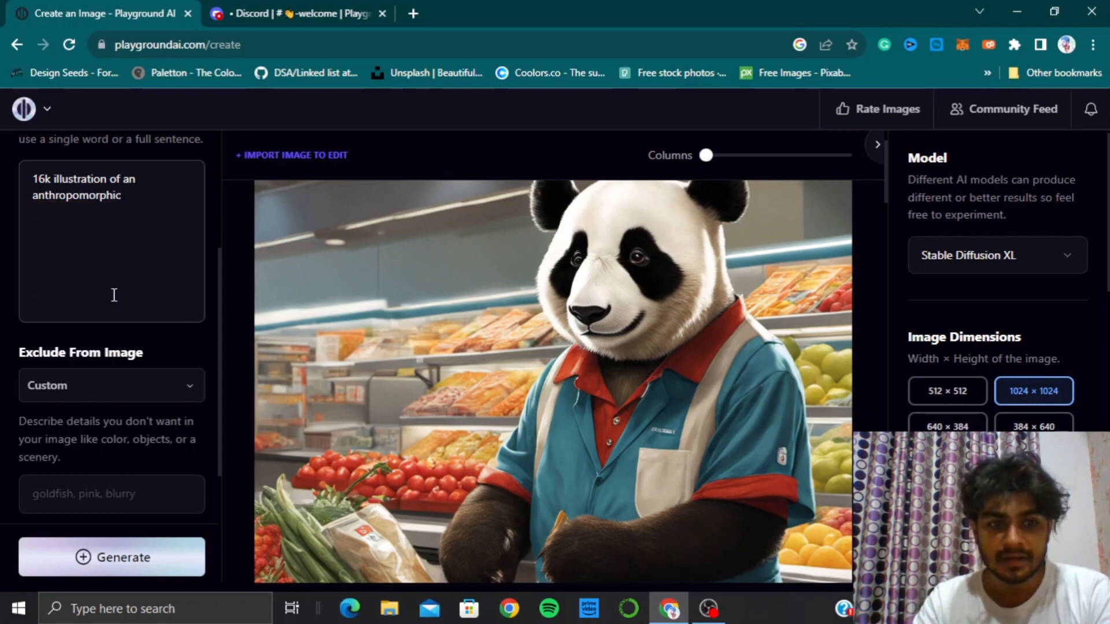
text(tiger)
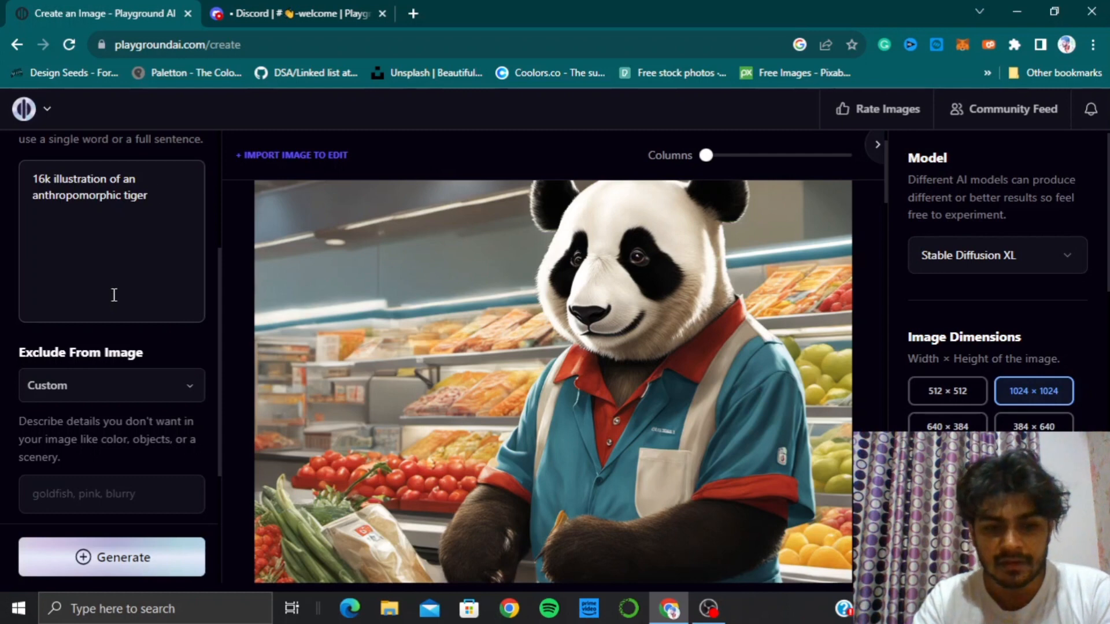
Step: Add the tiger's outfit to the prompt as "wearing gym cloths"
text( wearing)
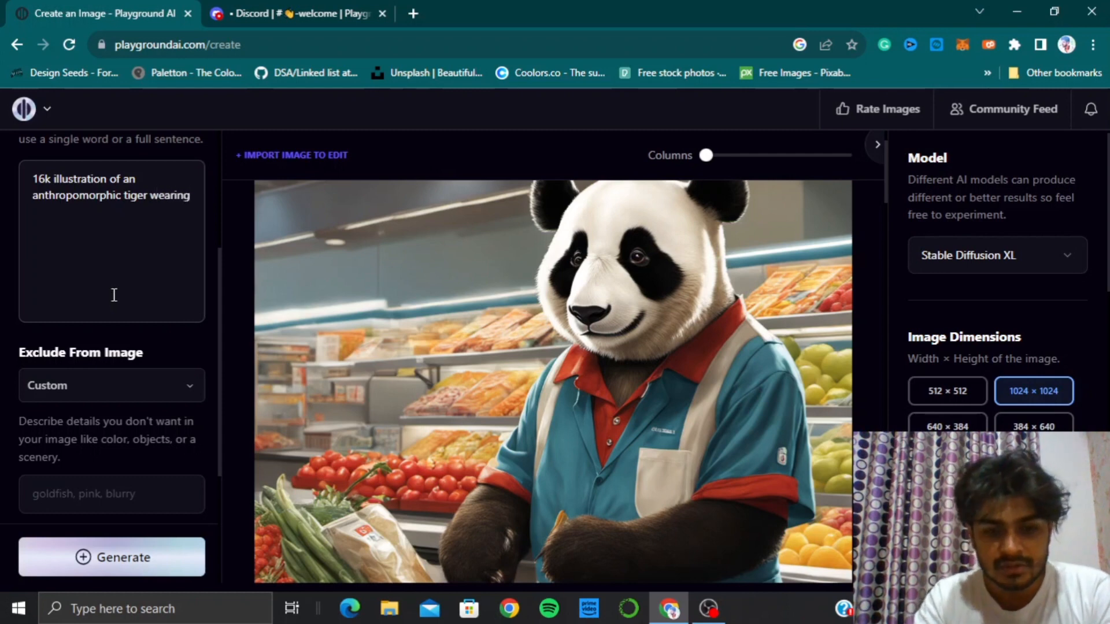
text( g)
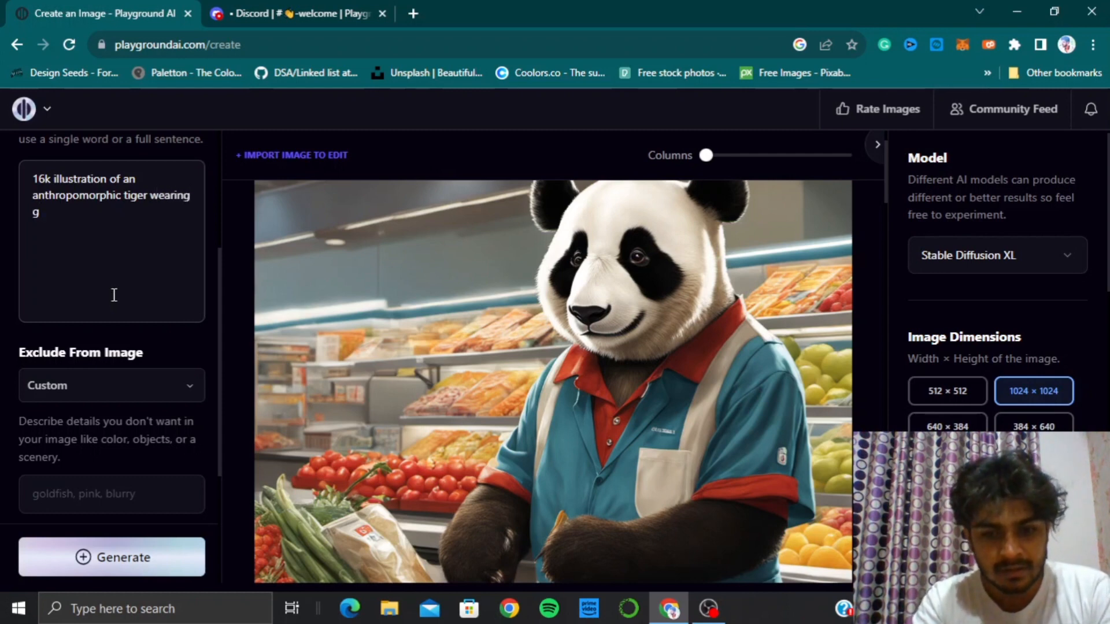
text(ym clo)
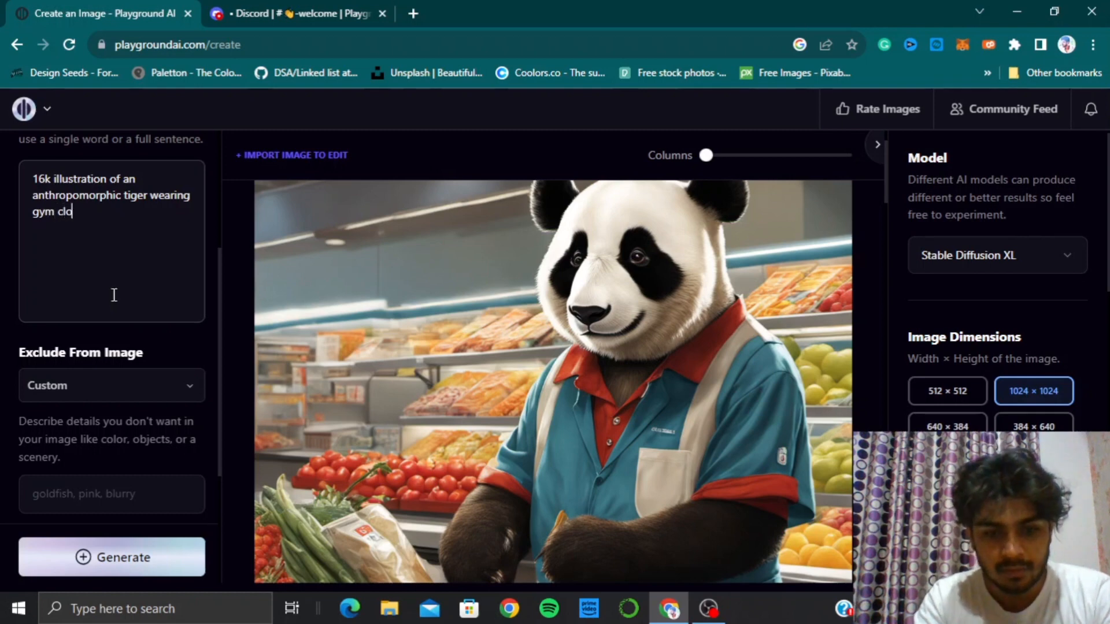
text(ths)
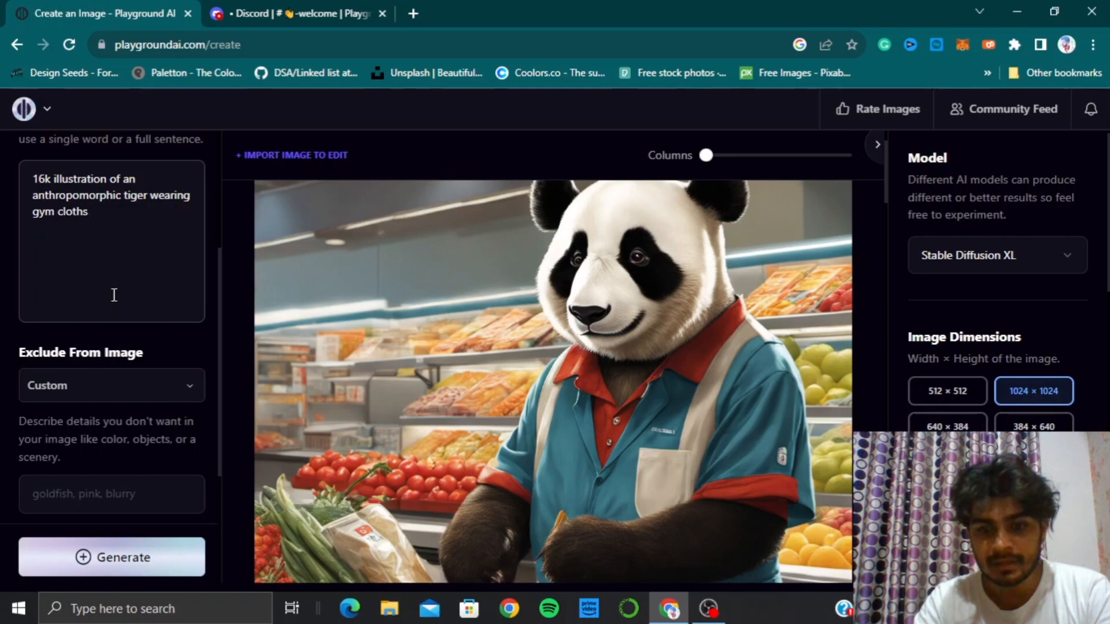
Step: Add the setting and activity "in a gym doing bicep curls" to the prompt
text( inside)
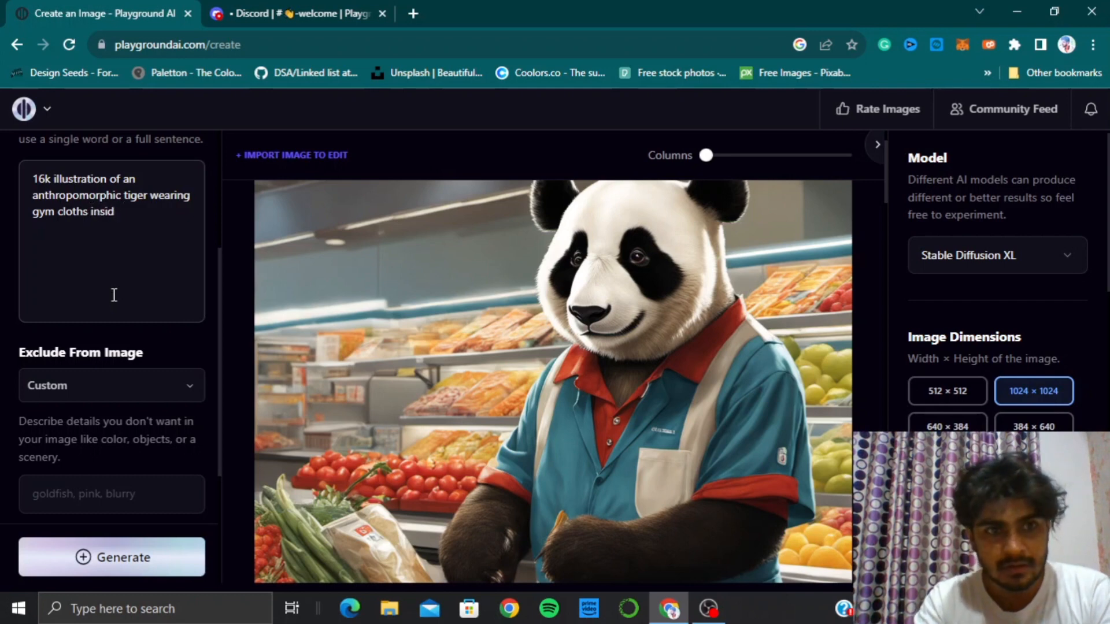
key(BackSpace)
key(BackSpace)
key(BackSpace)
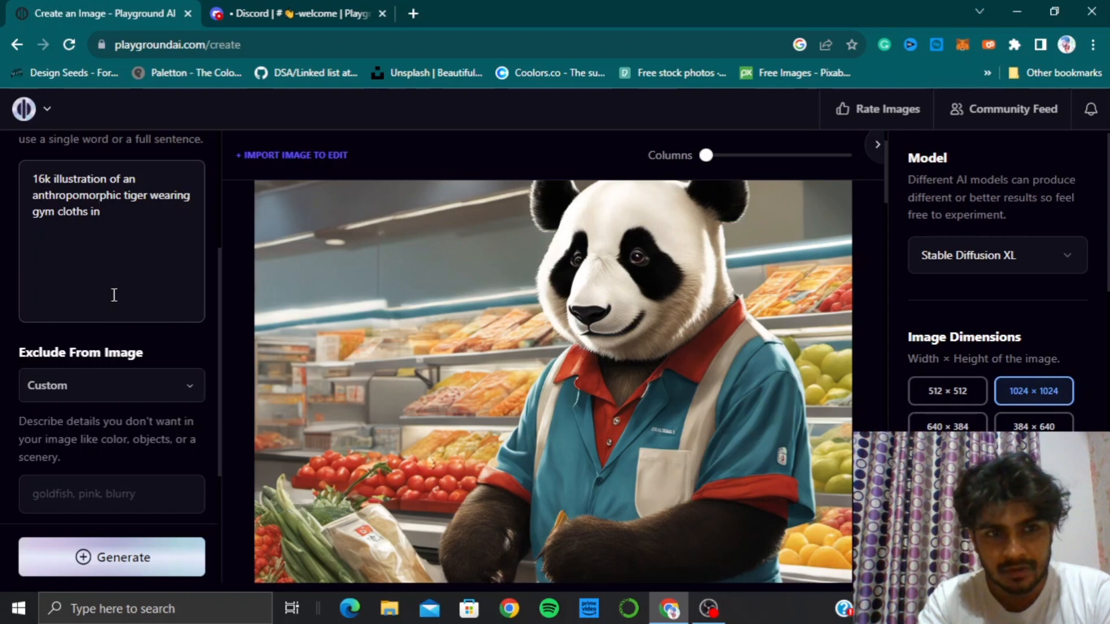
text(a )
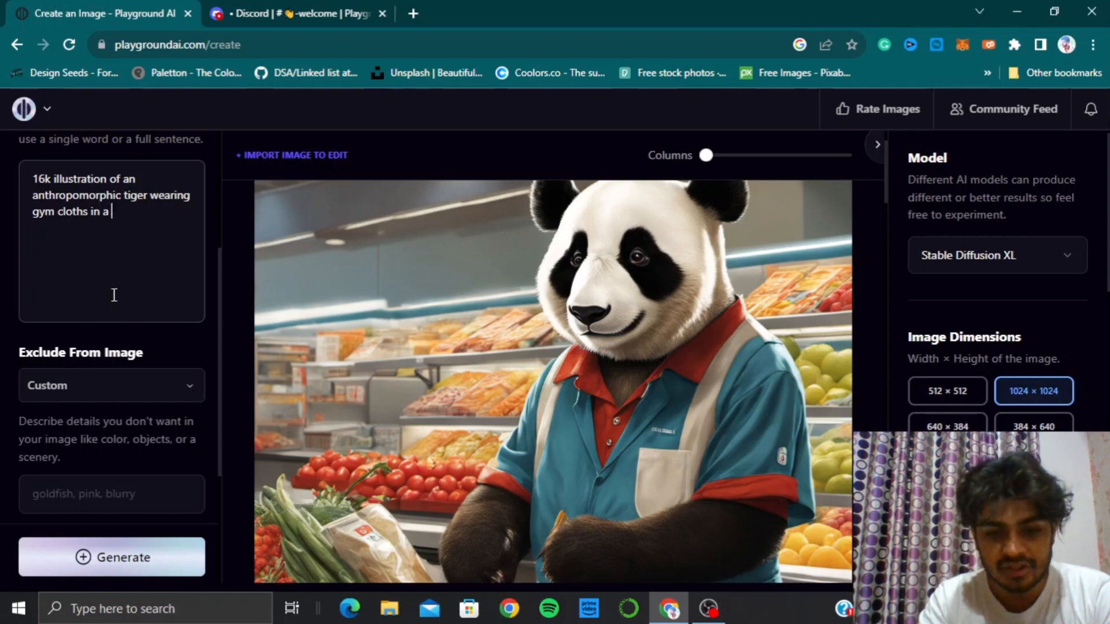
text(gym doing)
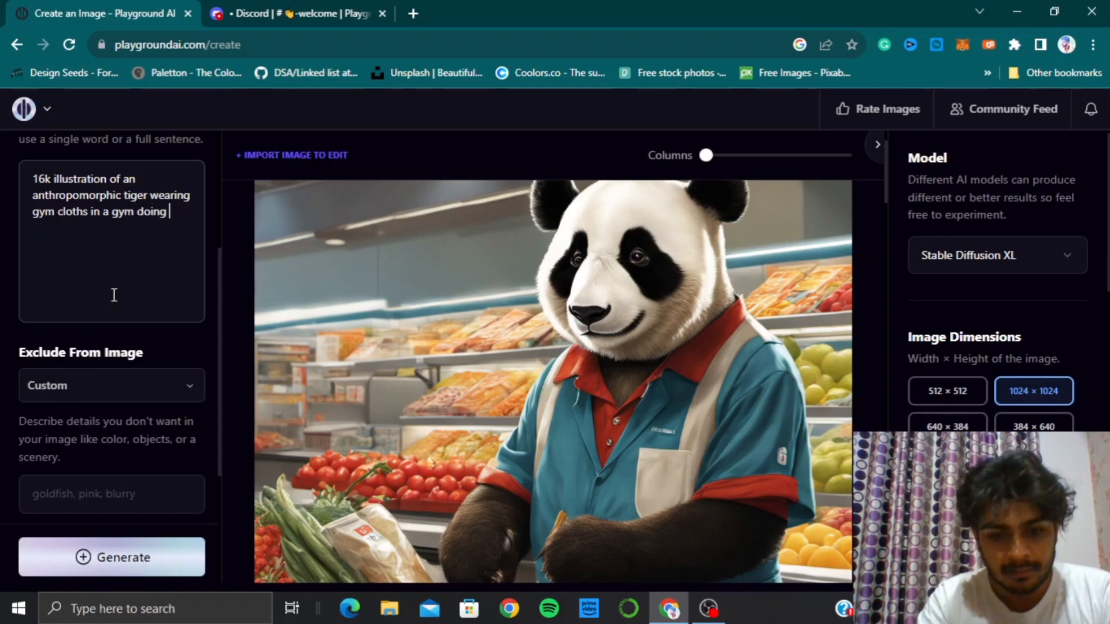
text( bicep)
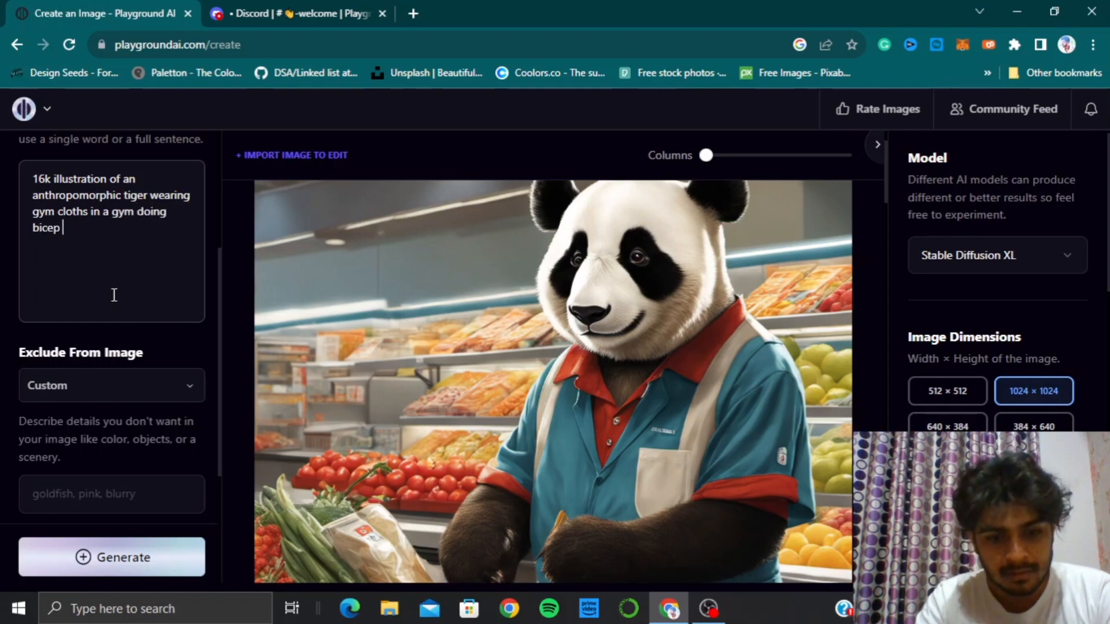
text( curls)
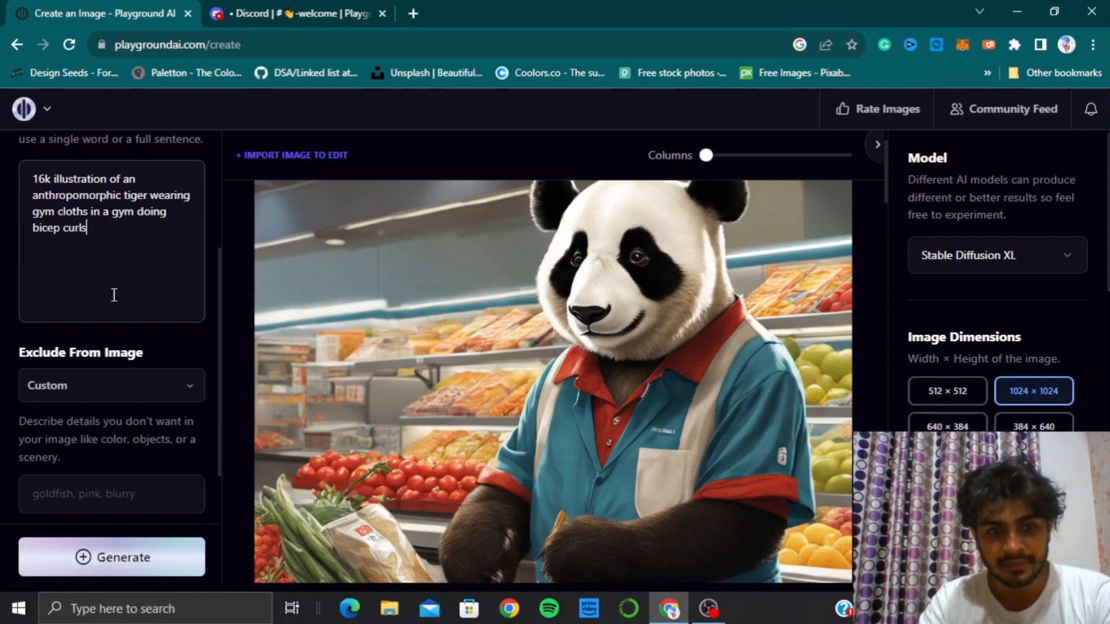
Step: Append the artist style ", by Norman Rockwell," to the prompt
text(,)
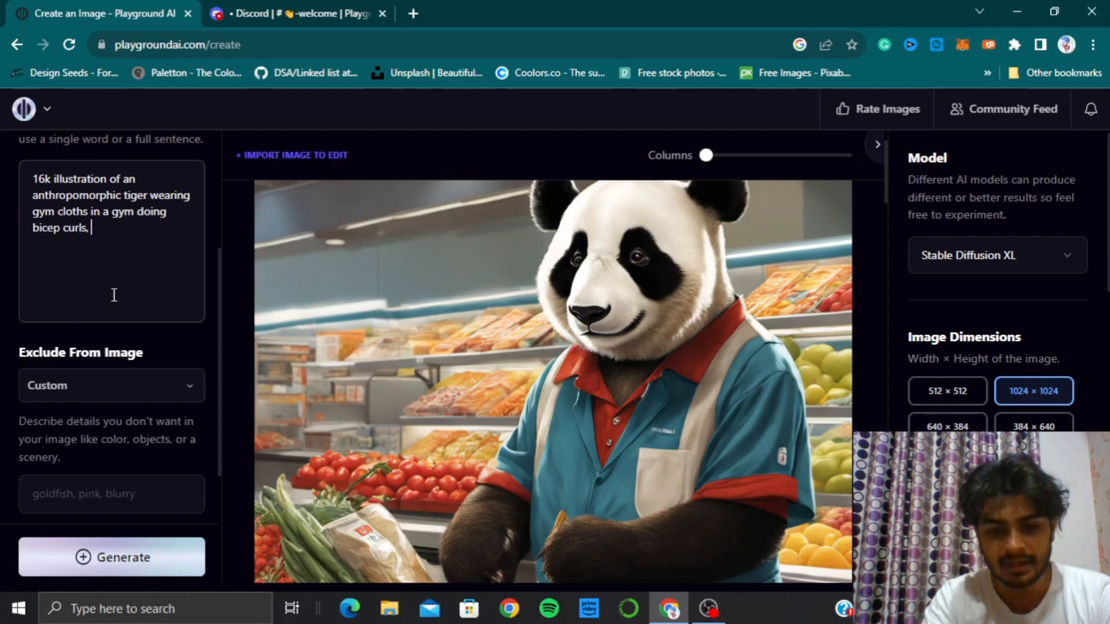
text(by No)
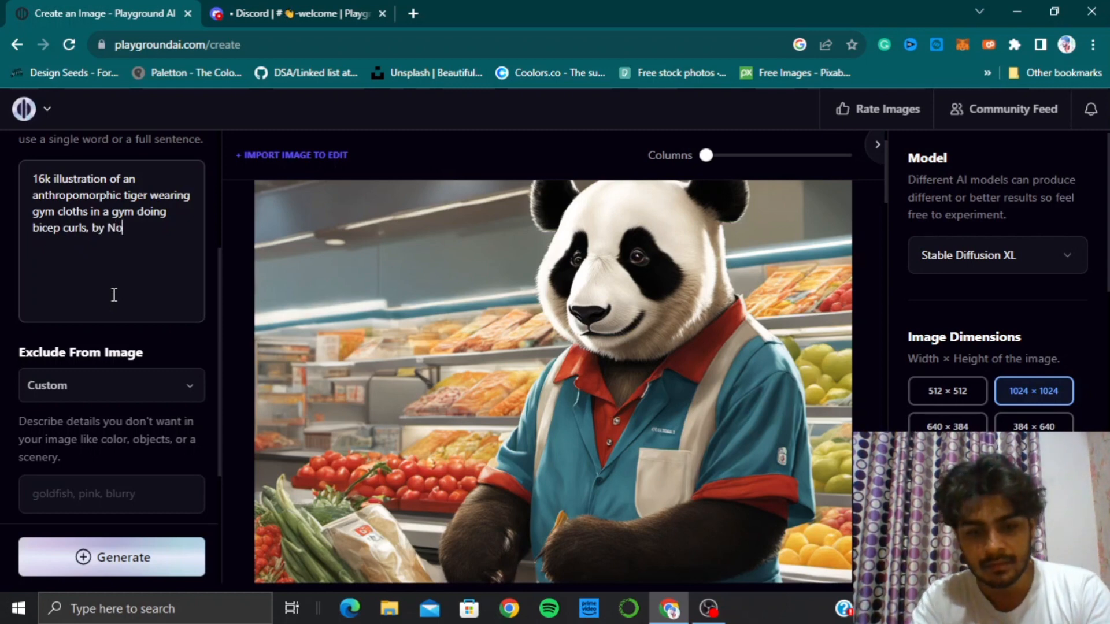
text(rman)
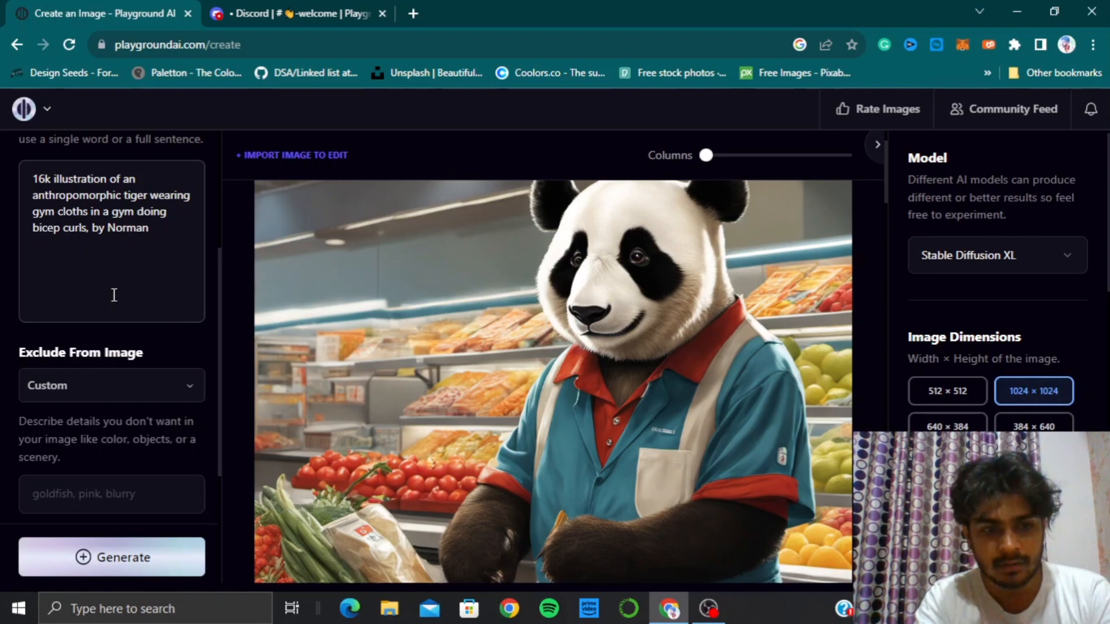
text( Rockwell)
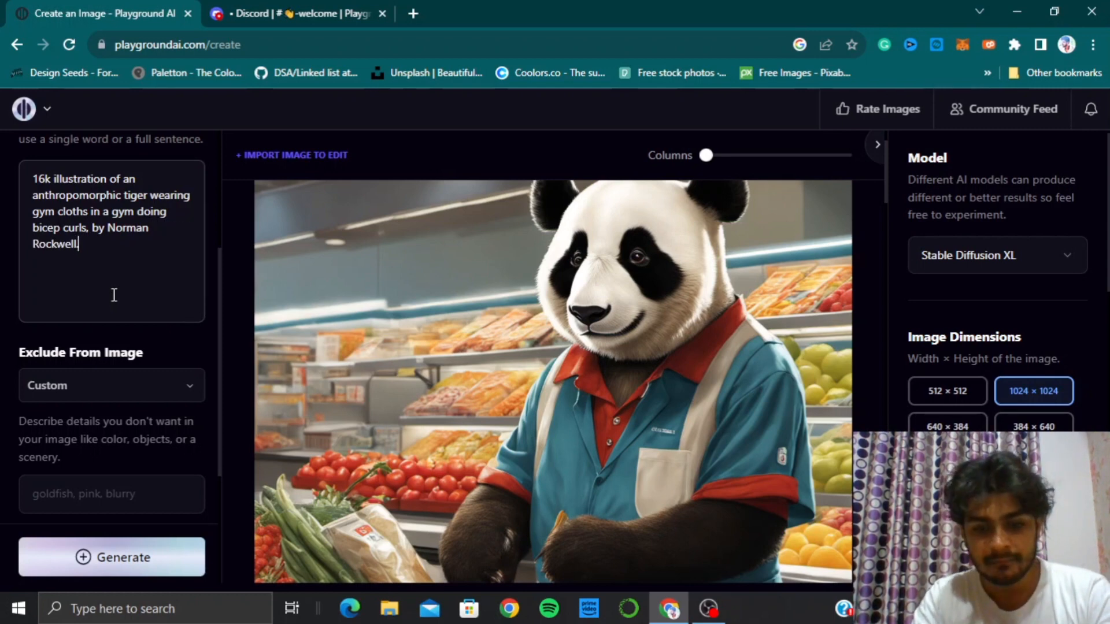
Step: Append the quality terms "best quality, UHD," to the prompt after the artist style
text(, best quality)
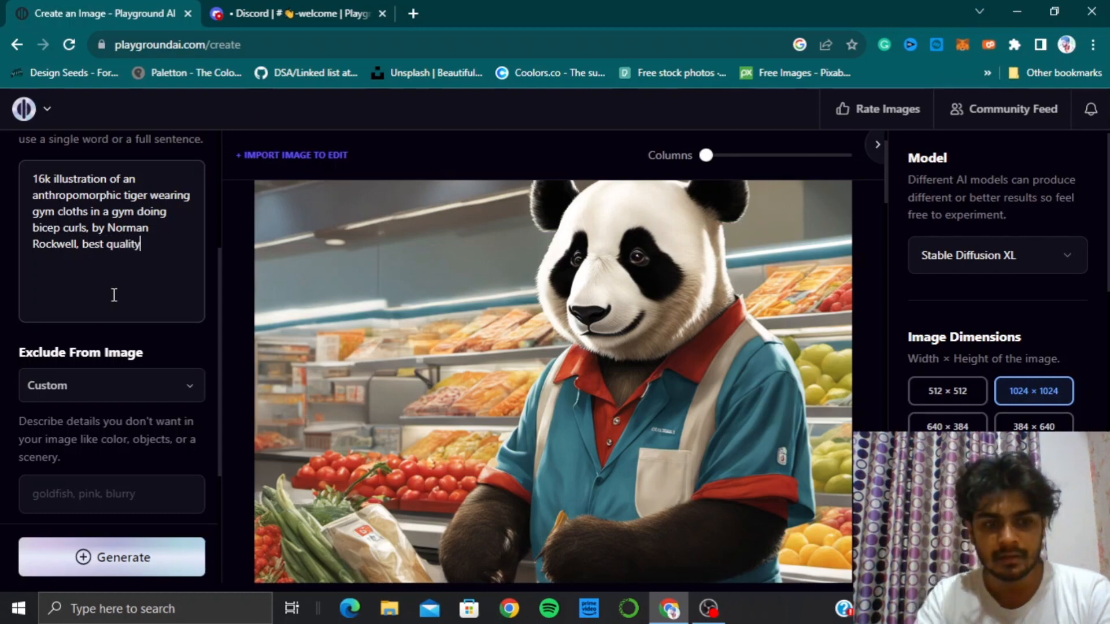
text(, )
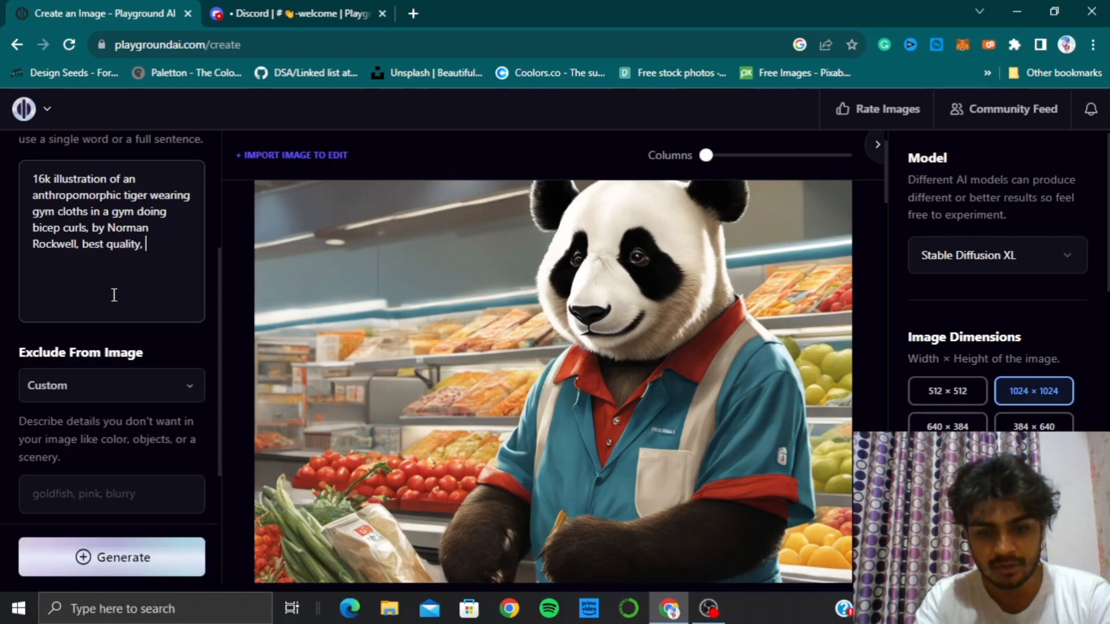
text(UHD)
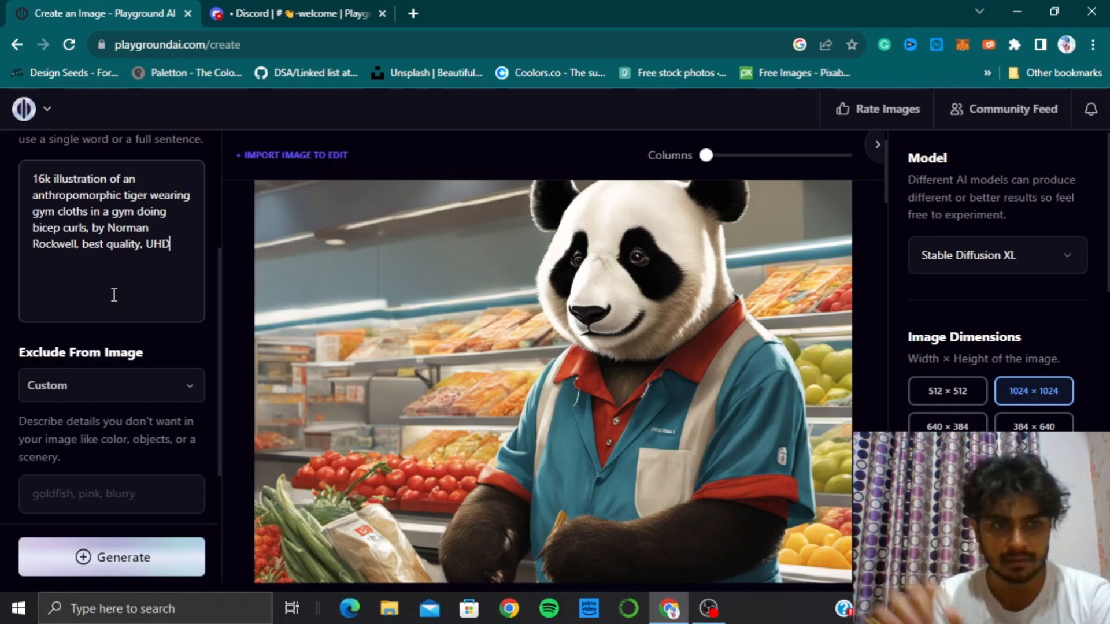
text(,)
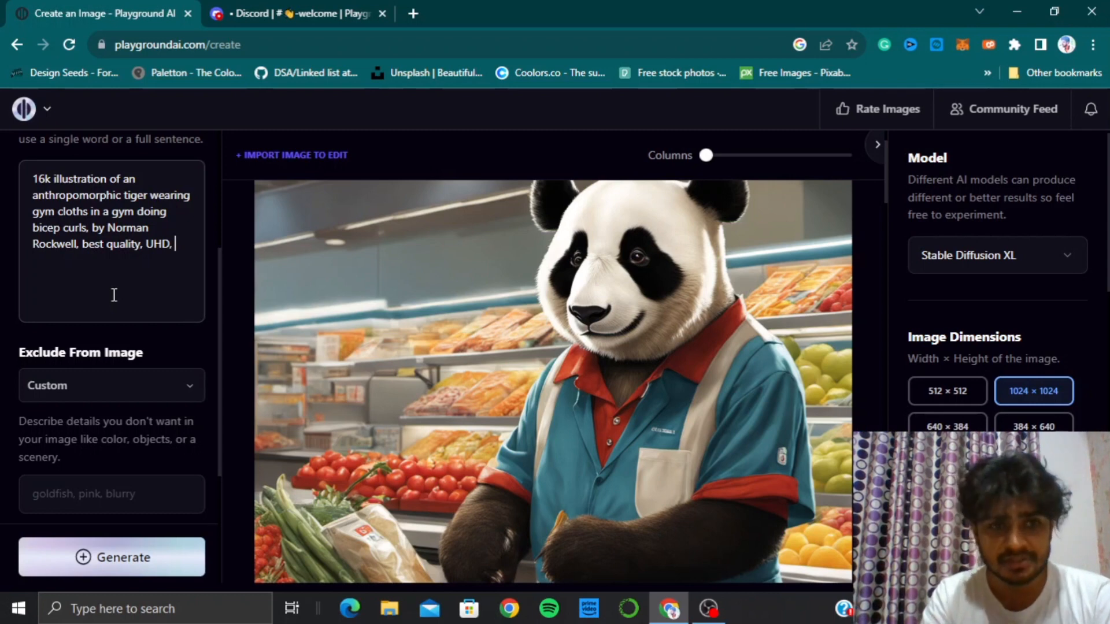
Step: Continue the prompt with the descriptors "humorous, smooth, intricate details,"
text( hu)
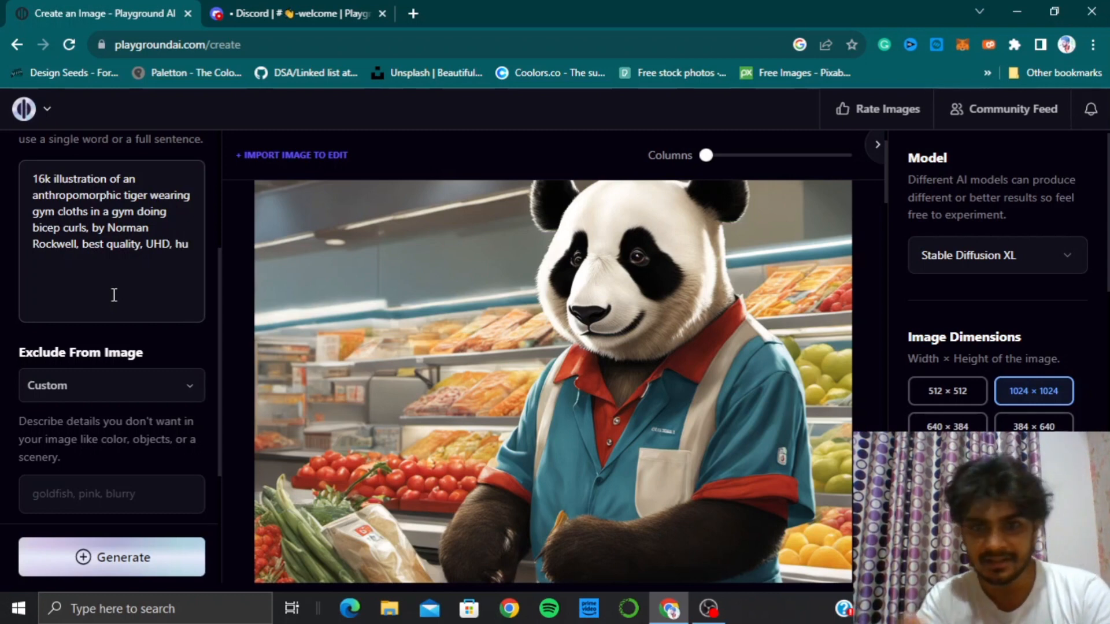
text(mo)
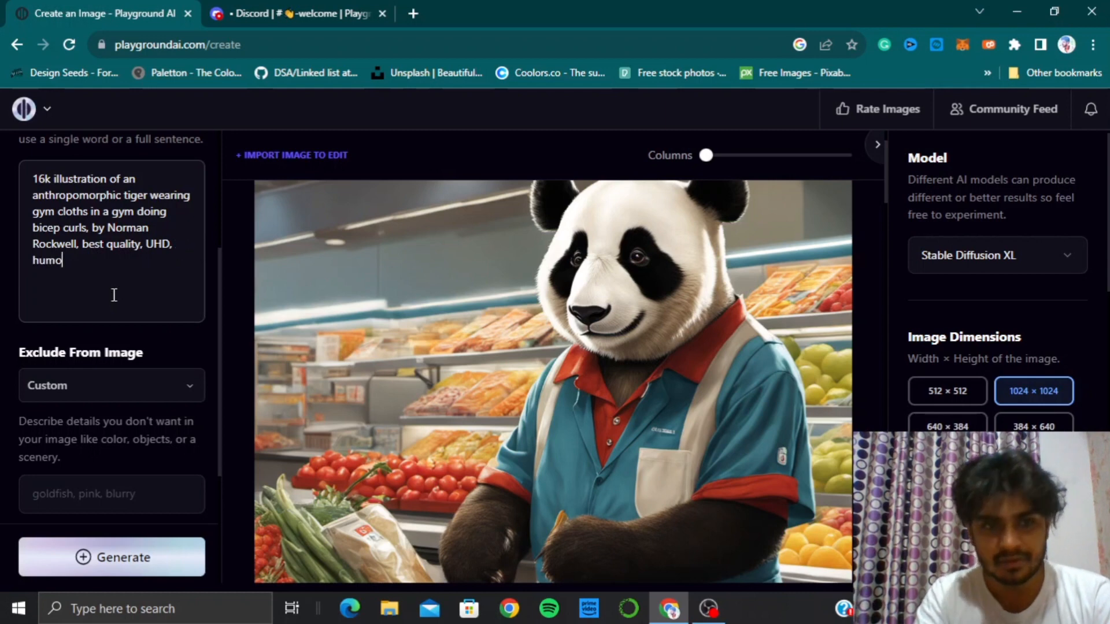
text(rous, )
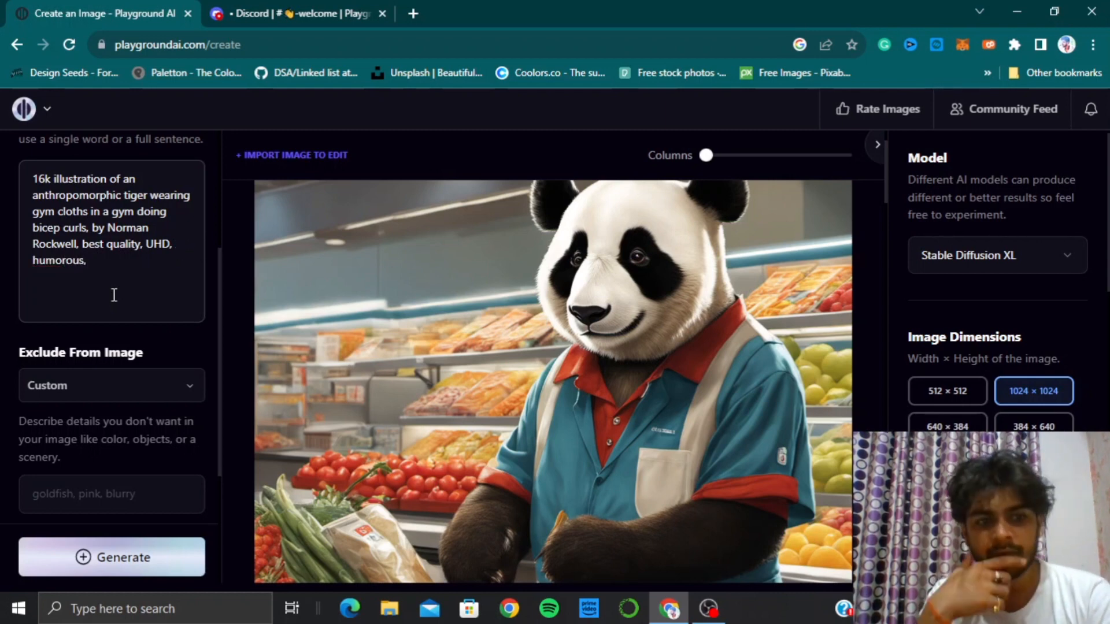
text(smooth)
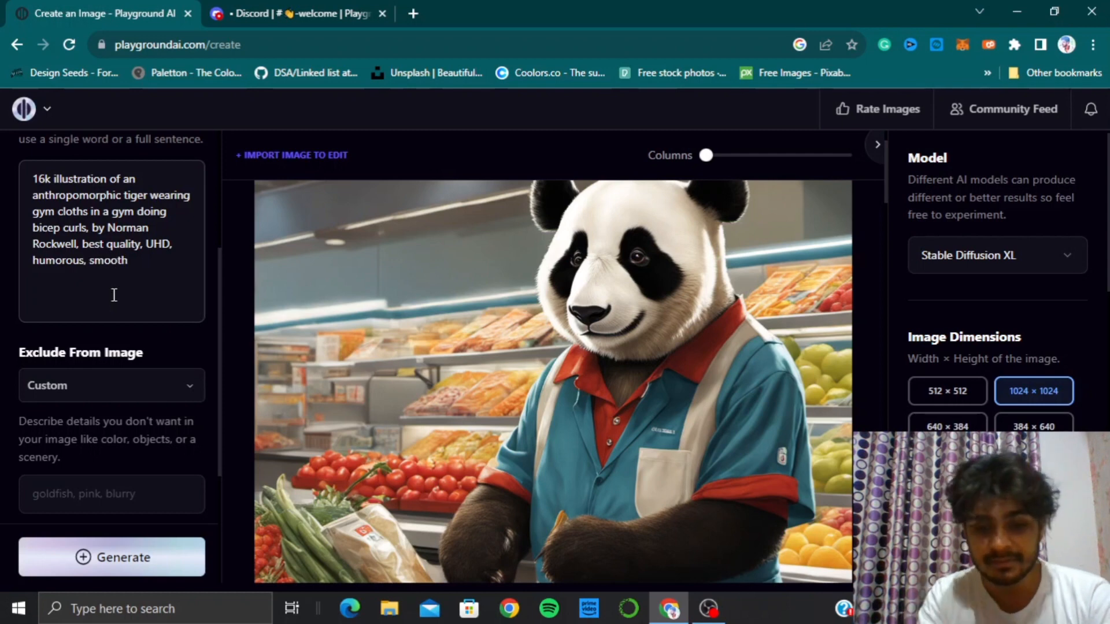
text(, in)
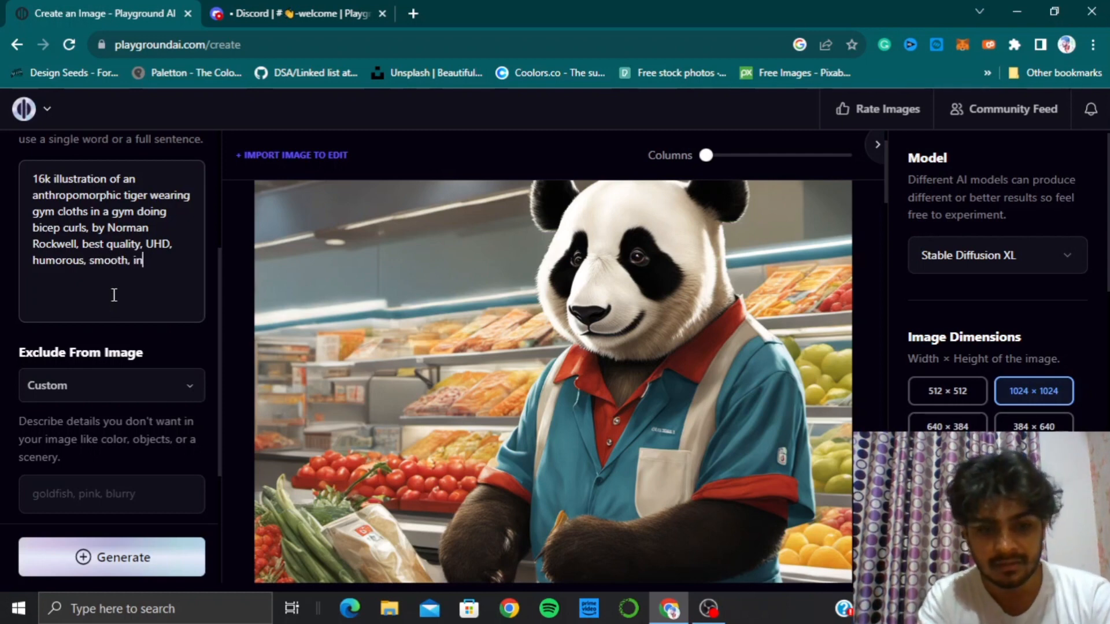
text(tricate)
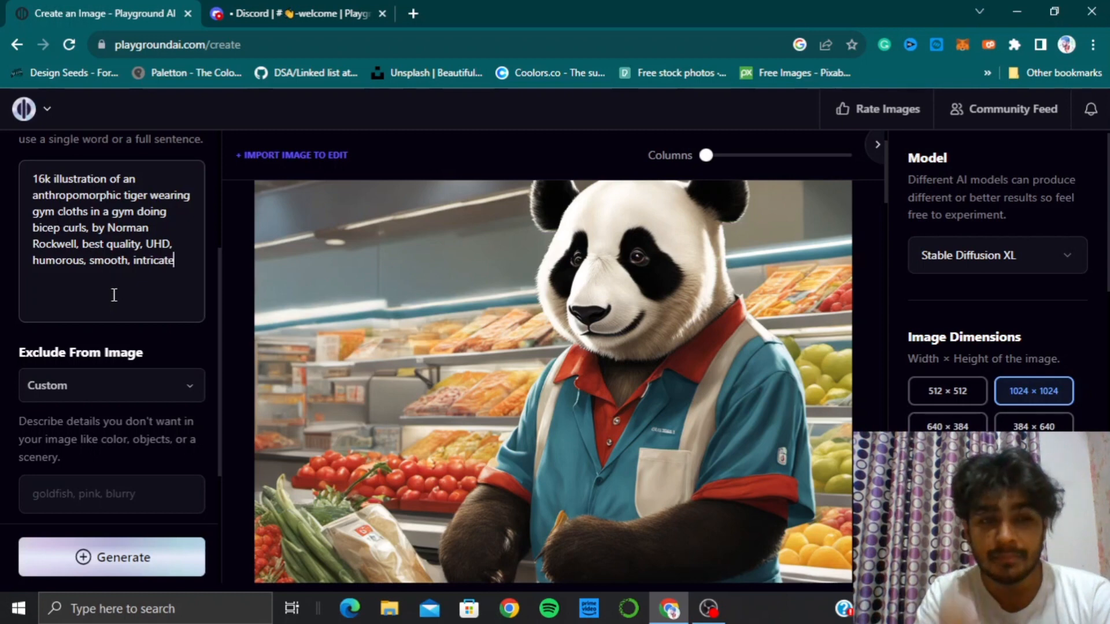
text( det)
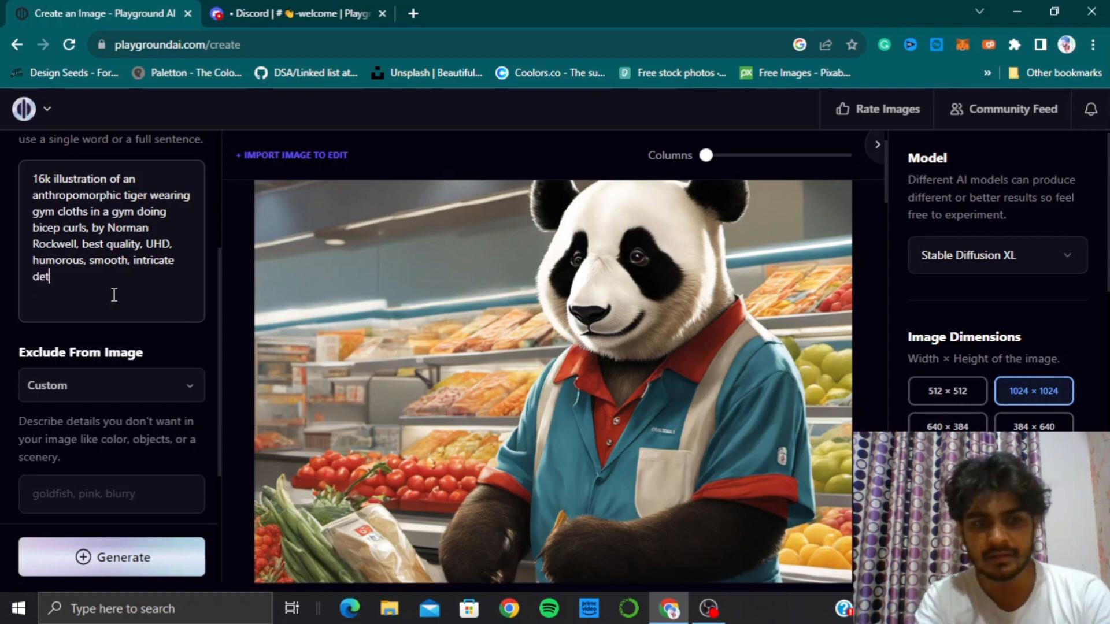
text(ails, )
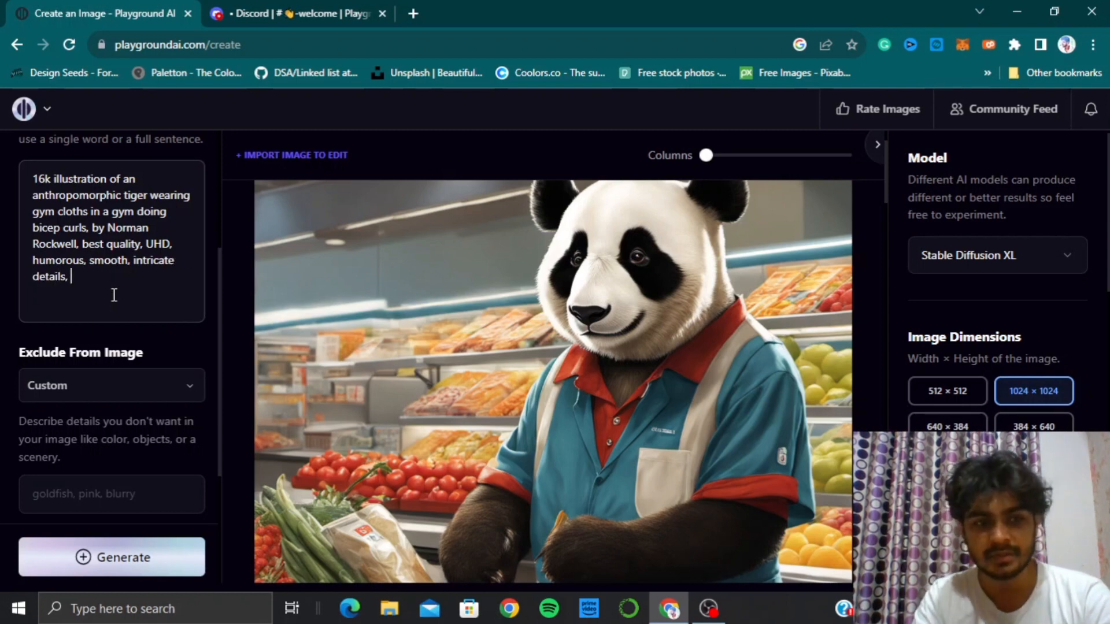
Step: Add the style terms "fantasy , surreal, perfect composition" to the end of the prompt
text(fant)
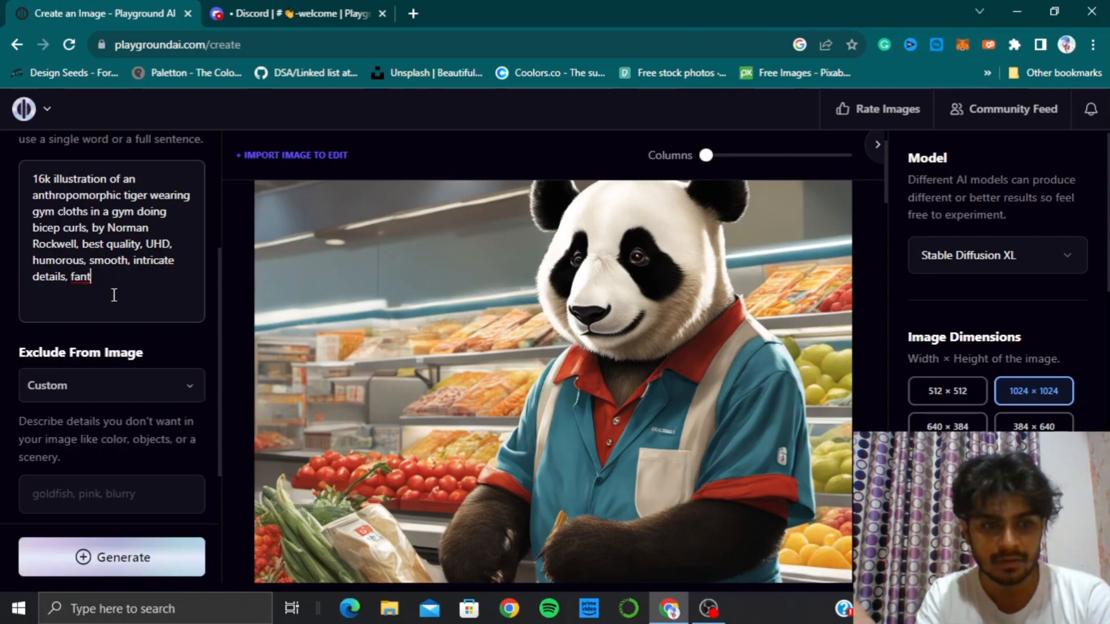
text(asy)
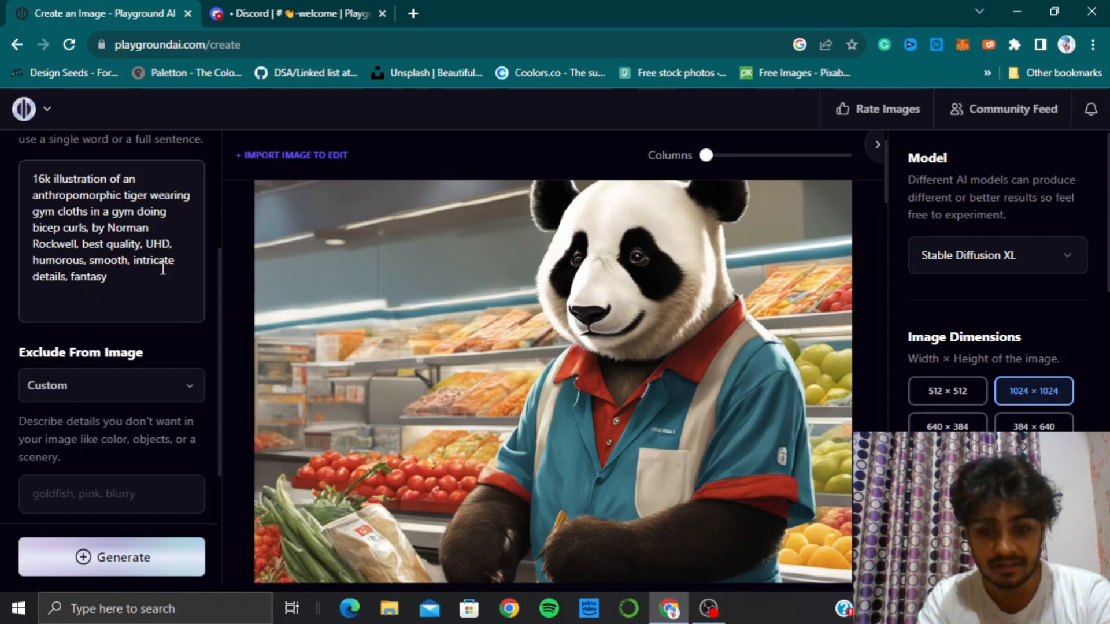
text(, surr)
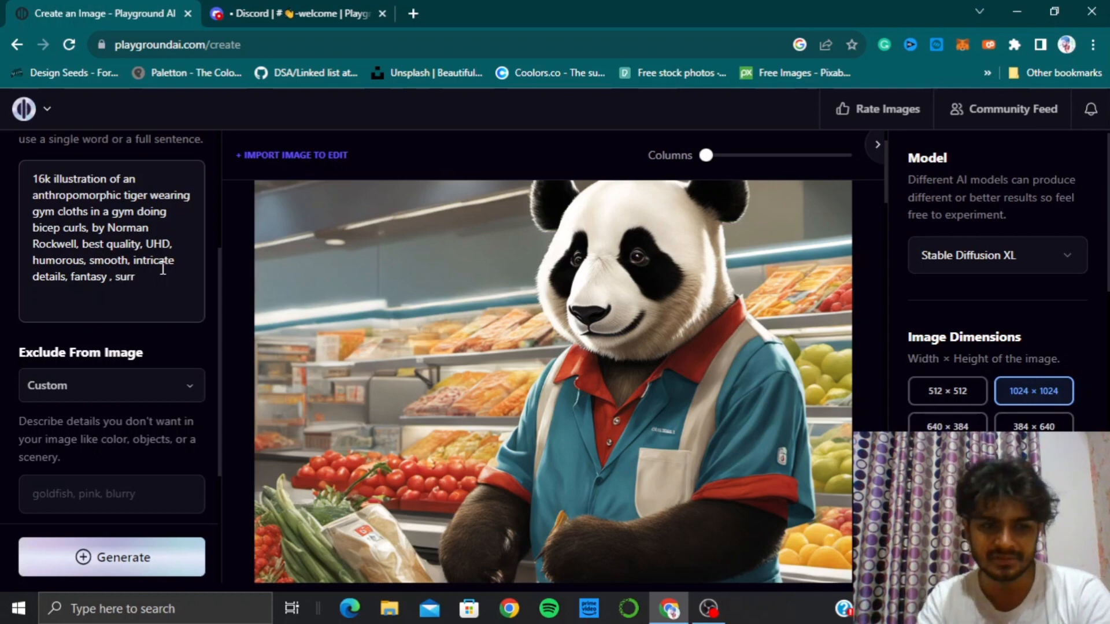
text(eal)
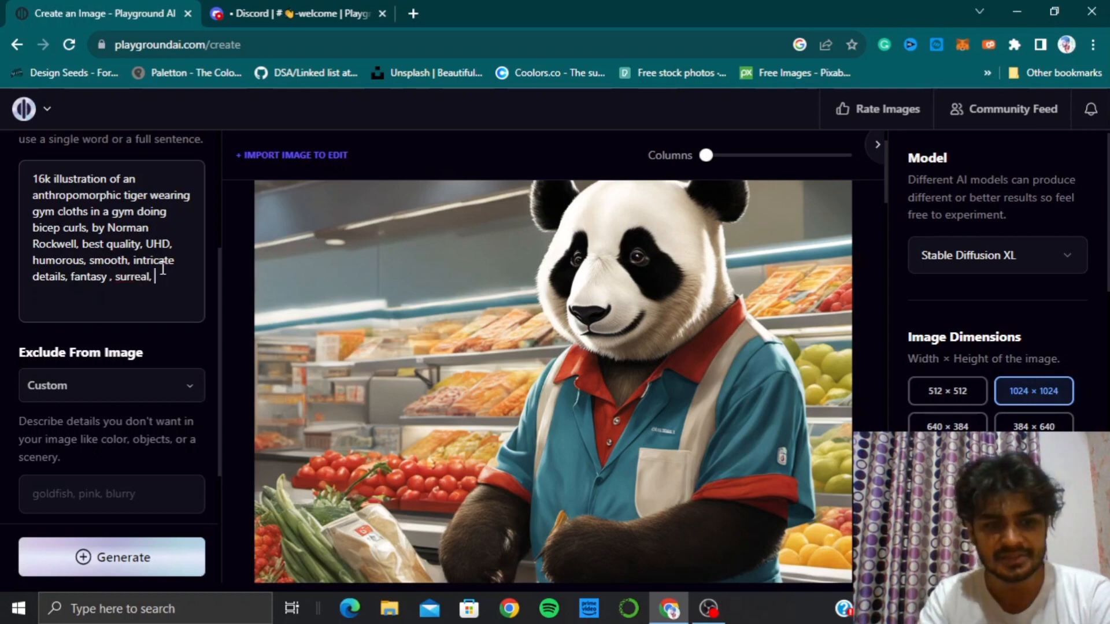
text(, perfect)
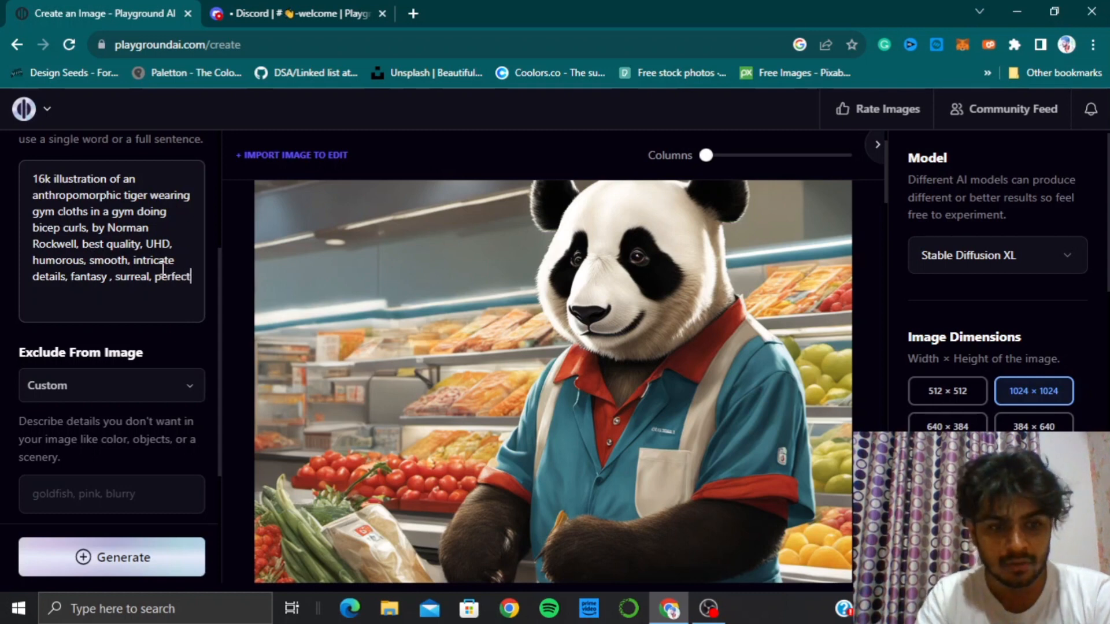
text( compos)
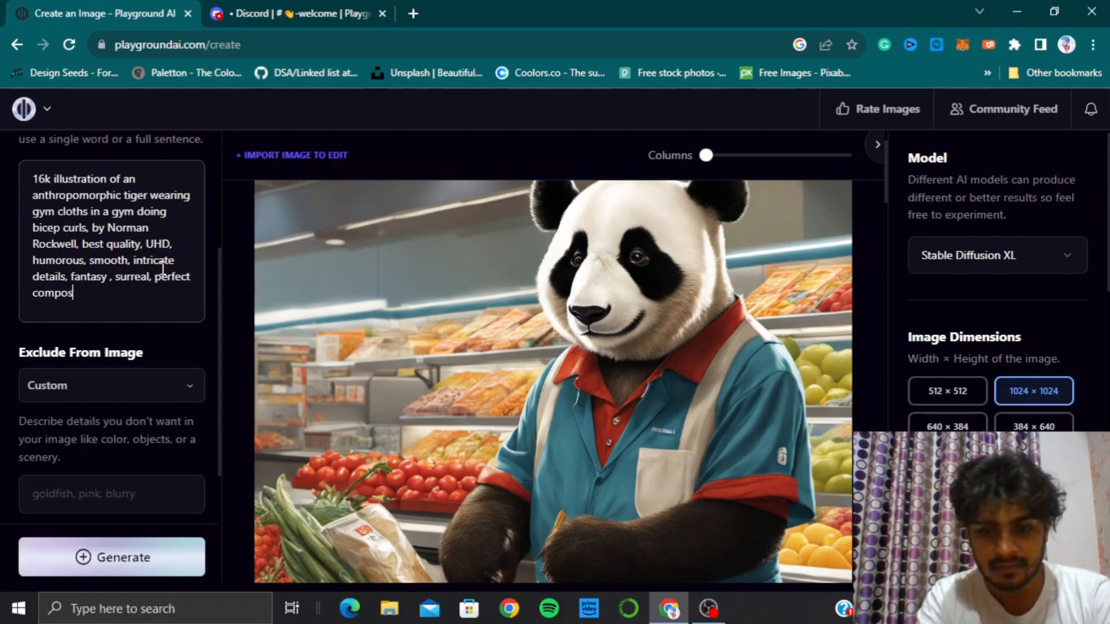
text(ition)
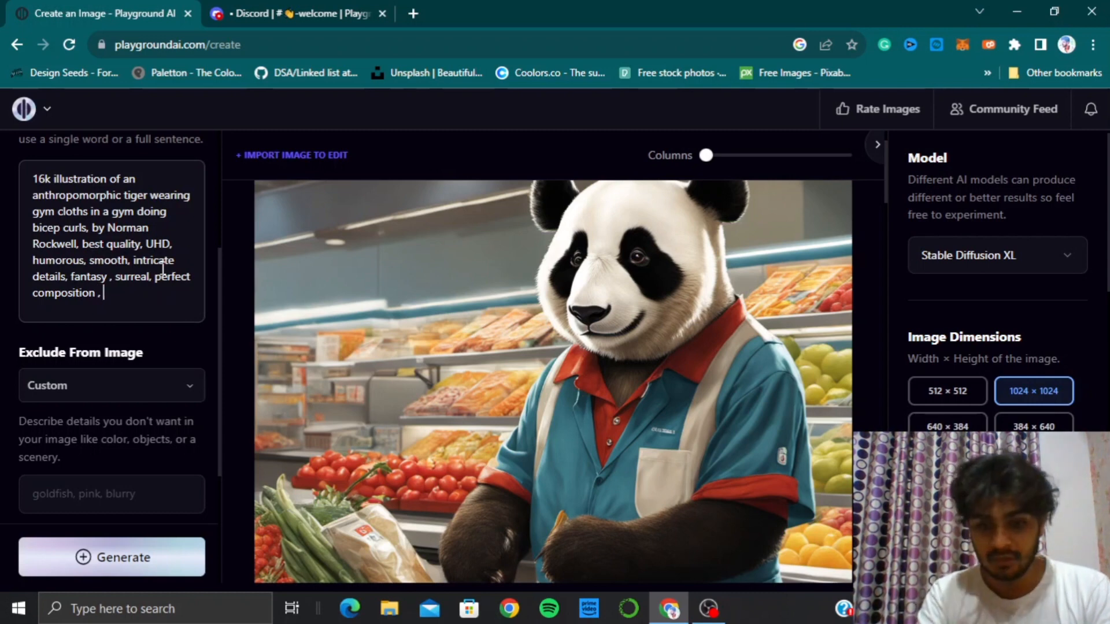
Step: Append ", masterpiece , concept art," to the prompt
text(, masterpiece)
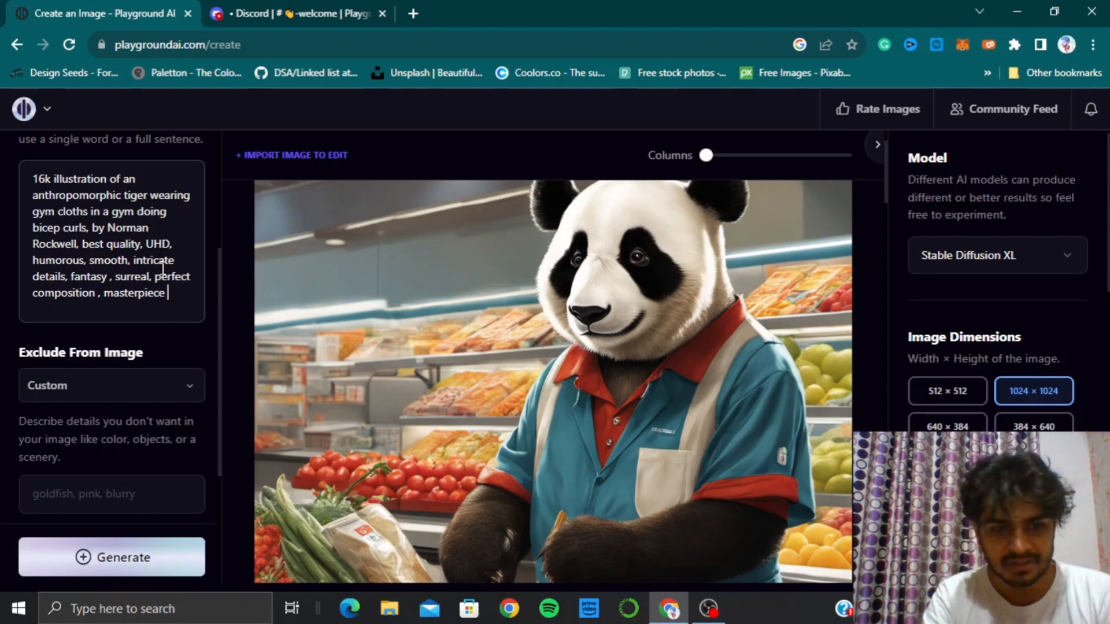
text( , concep)
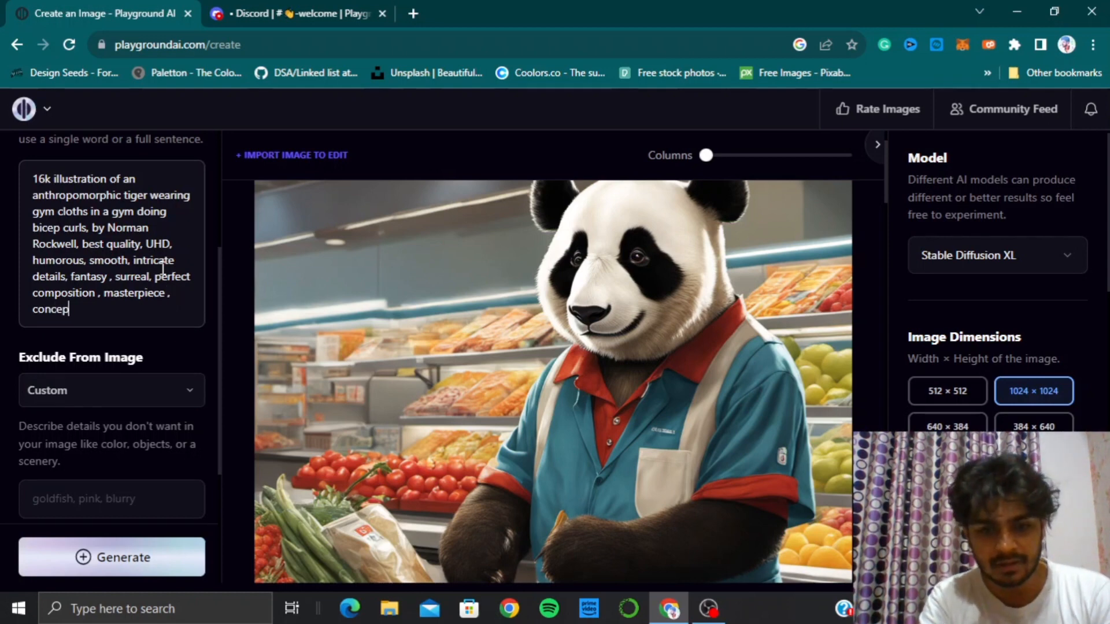
text(t art)
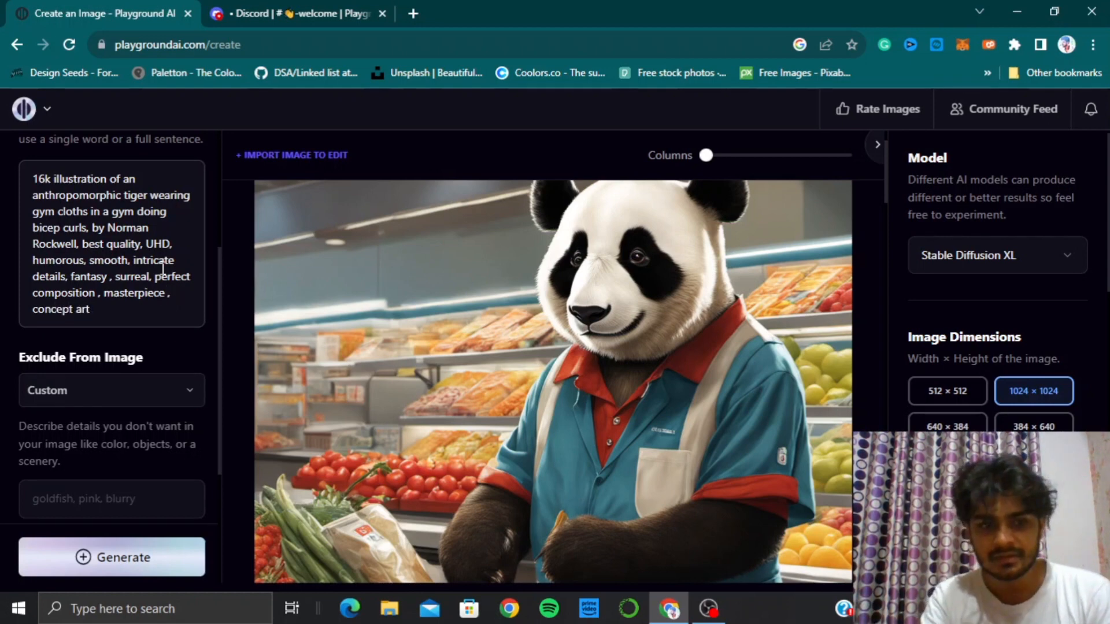
text(, )
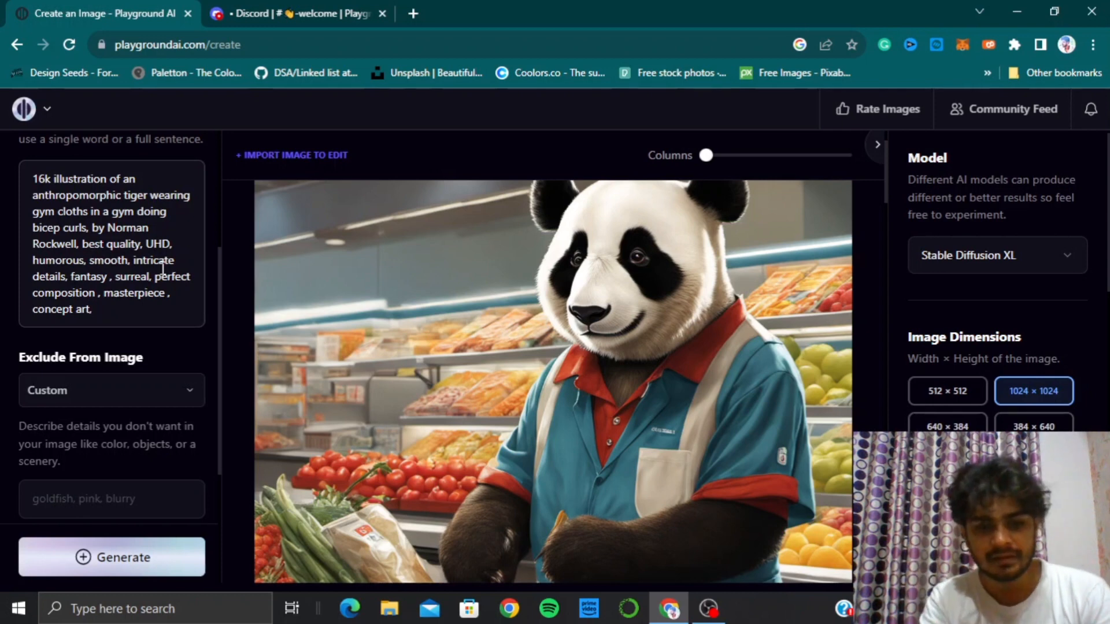
Step: Add the lighting and proportion terms "dynamic lighting golden ratio" to the prompt
text(dynamic)
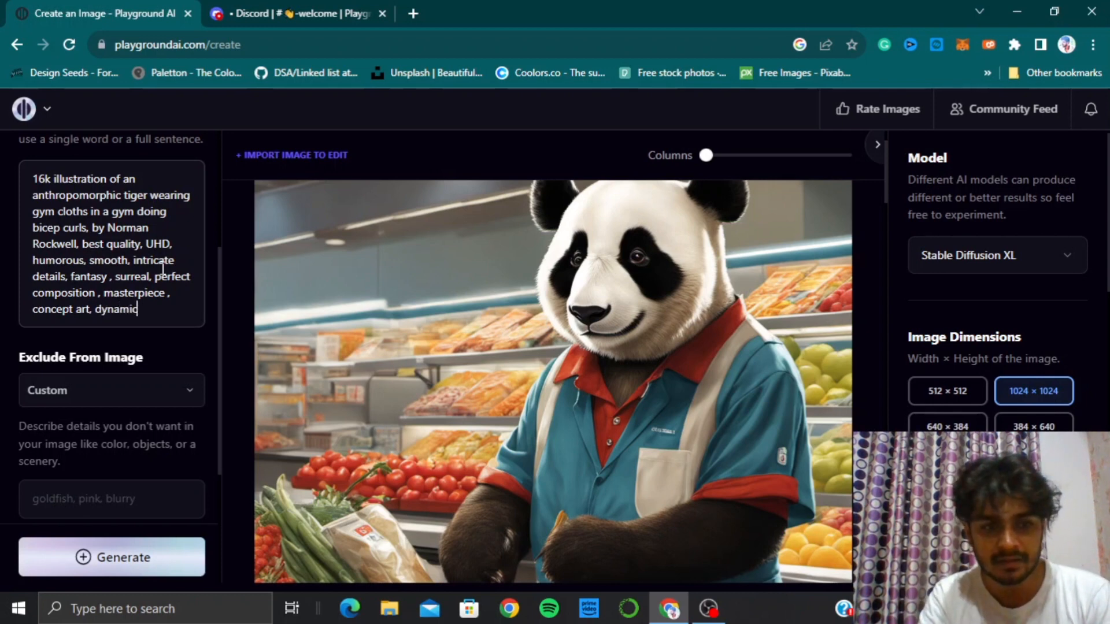
text( lig)
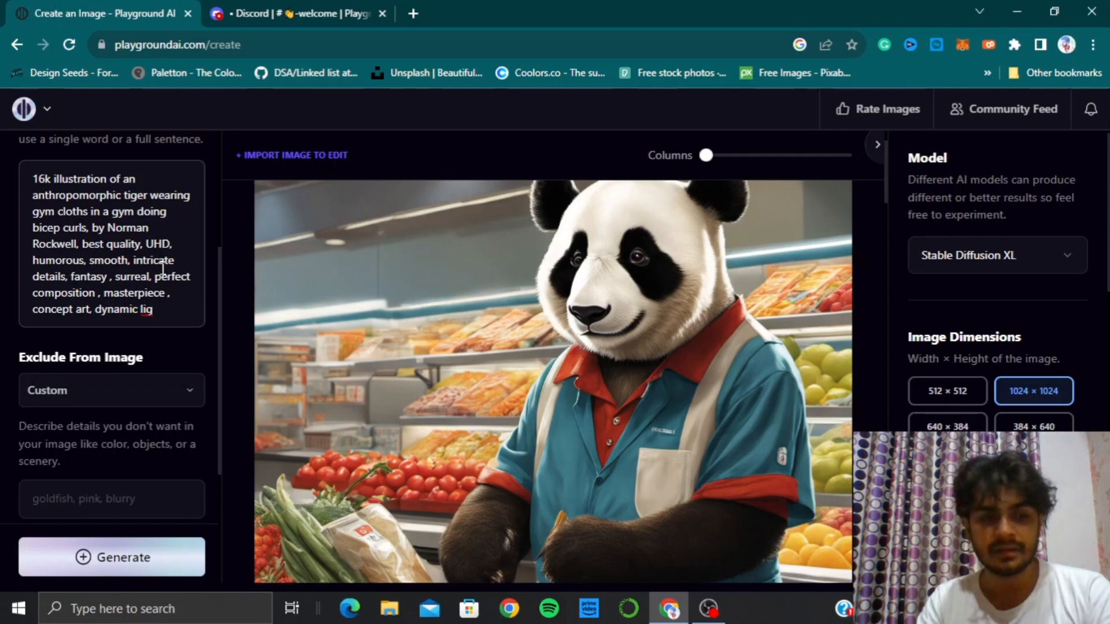
text(h)
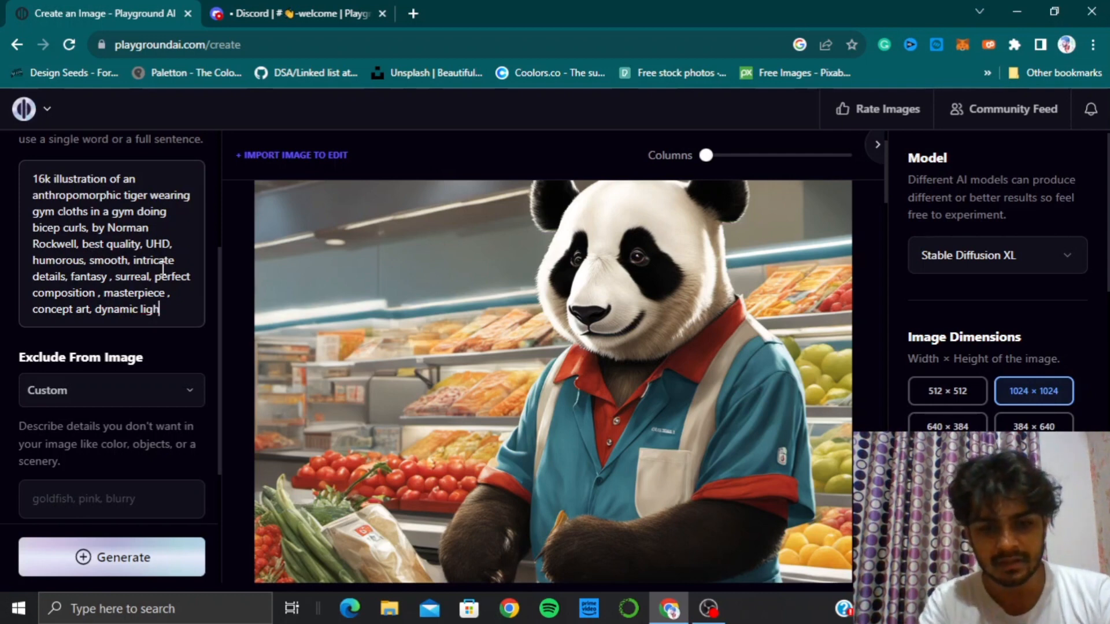
text(ting)
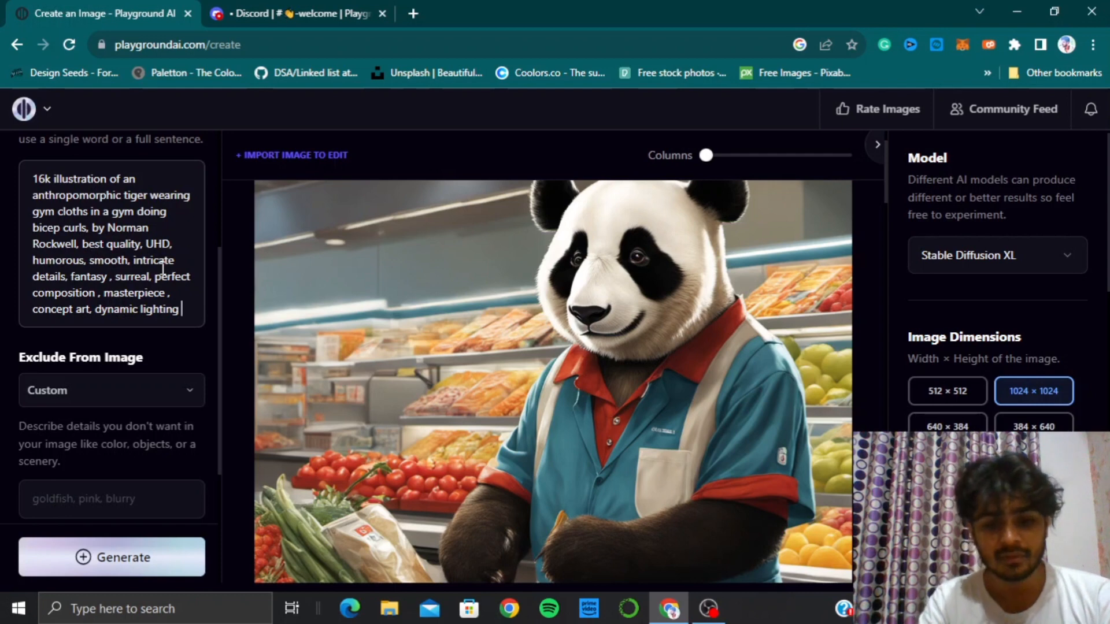
text( golden)
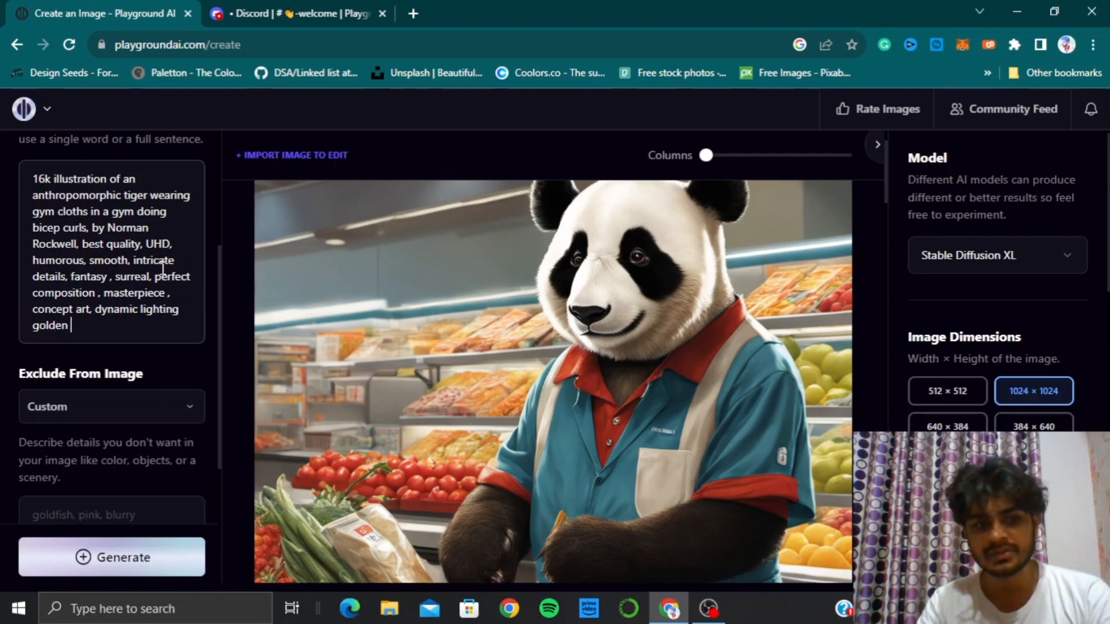
text( ratio)
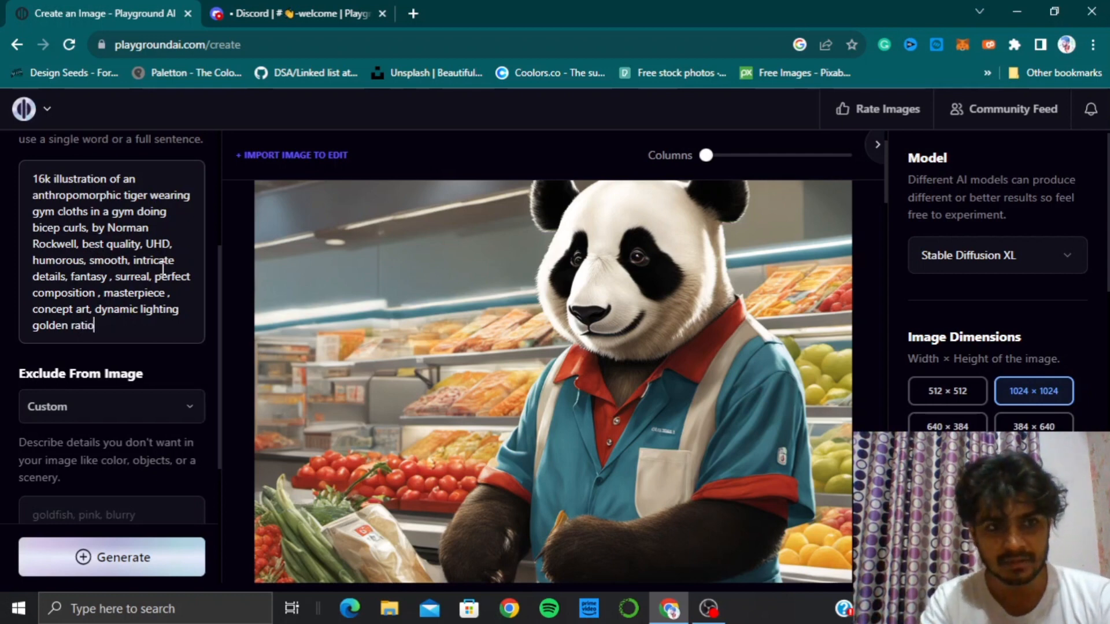
Step: End the prompt with the phrase ", trainding on artstation"
text(, tra)
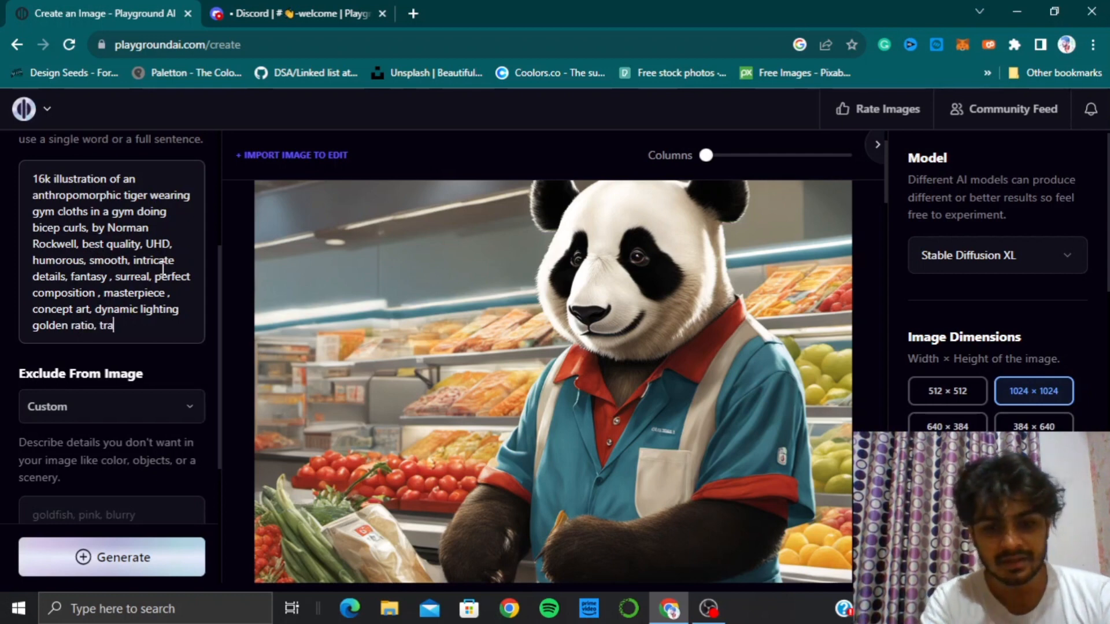
text(inding on a)
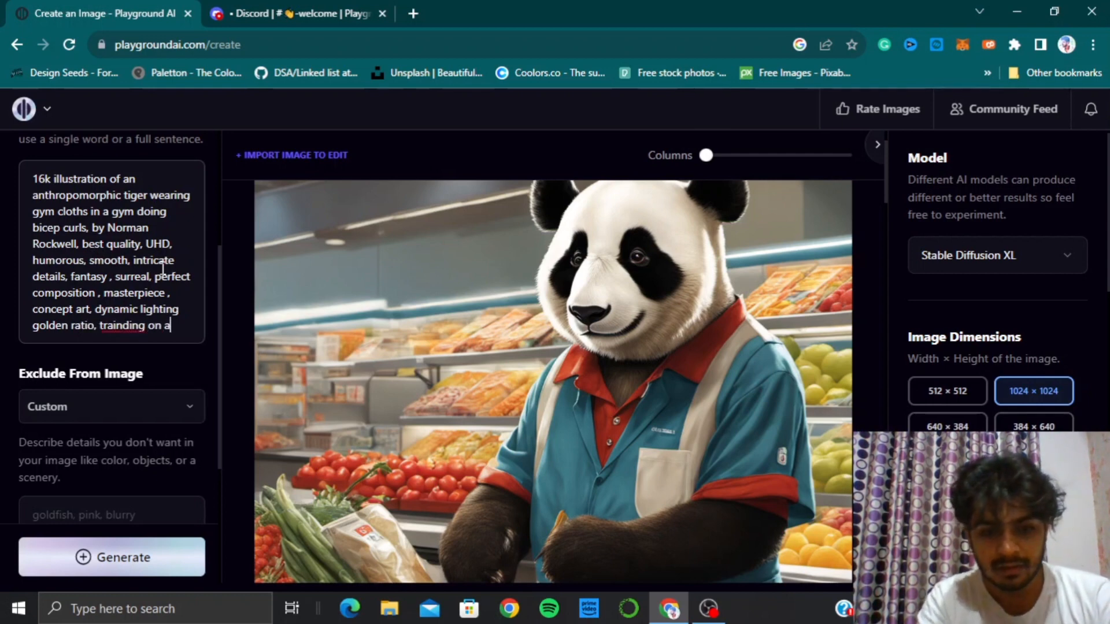
text(rtstation)
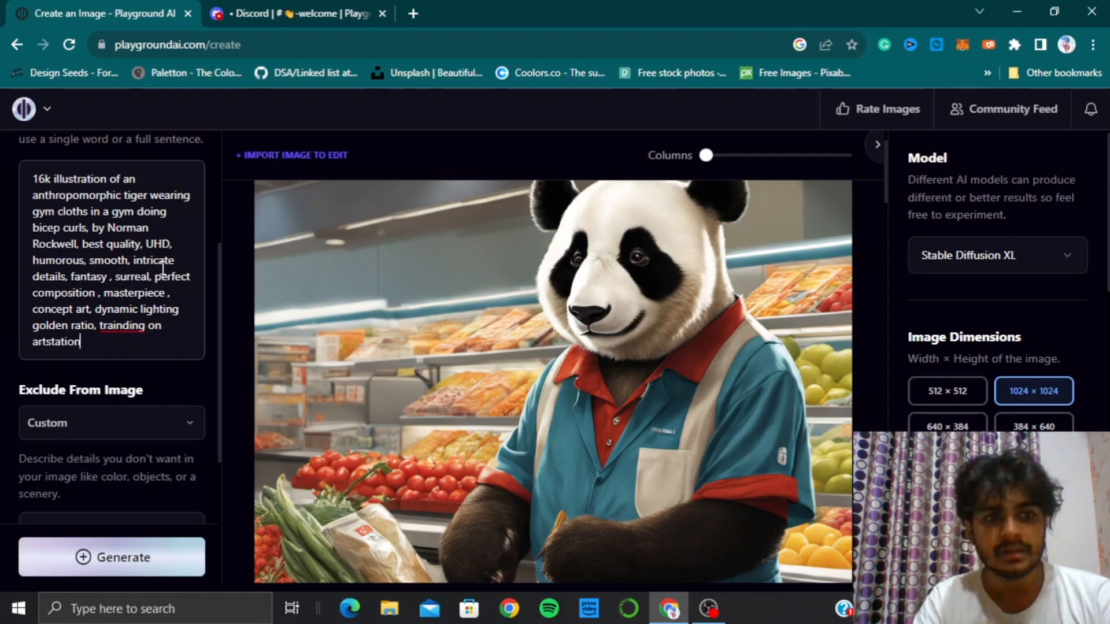
Step: Correct the misspelled word "trainding" in the prompt to "training"
click(133, 327)
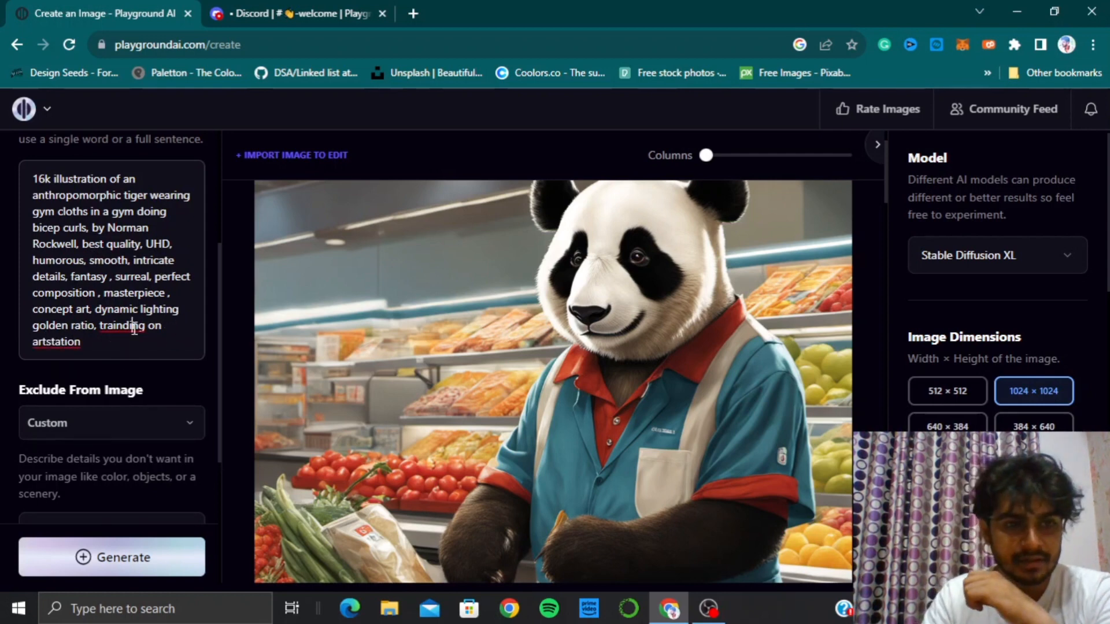
key(BackSpace)
text(g)
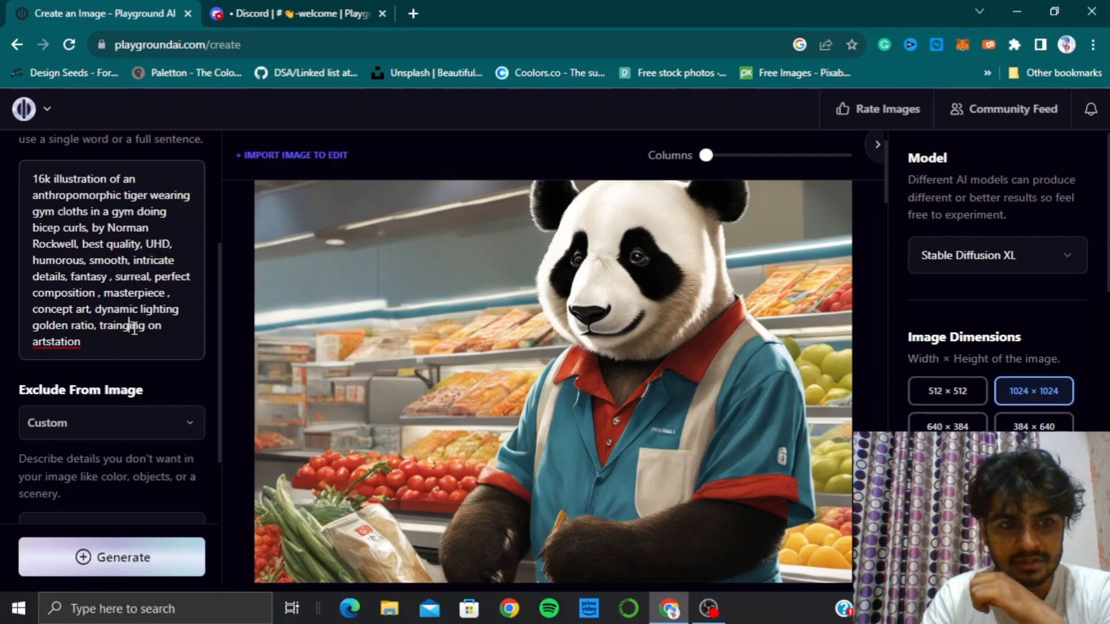
key(BackSpace)
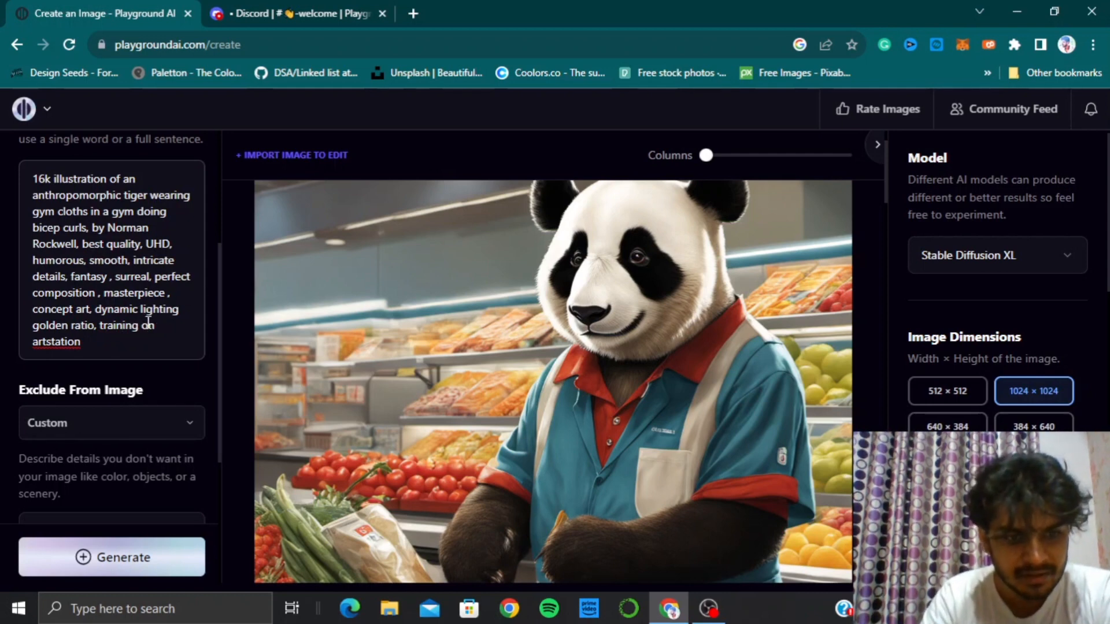
Step: Change the word "training" in the prompt to "trending" so the phrase reads "trending on artstation"
key(BackSpace)
key(BackSpace)
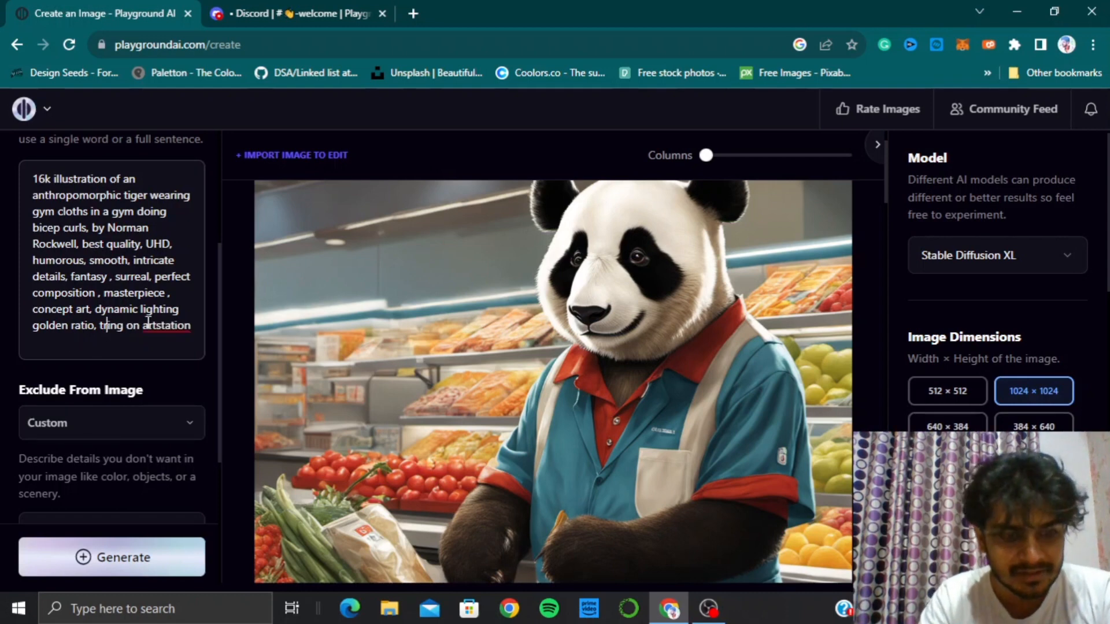
text(end)
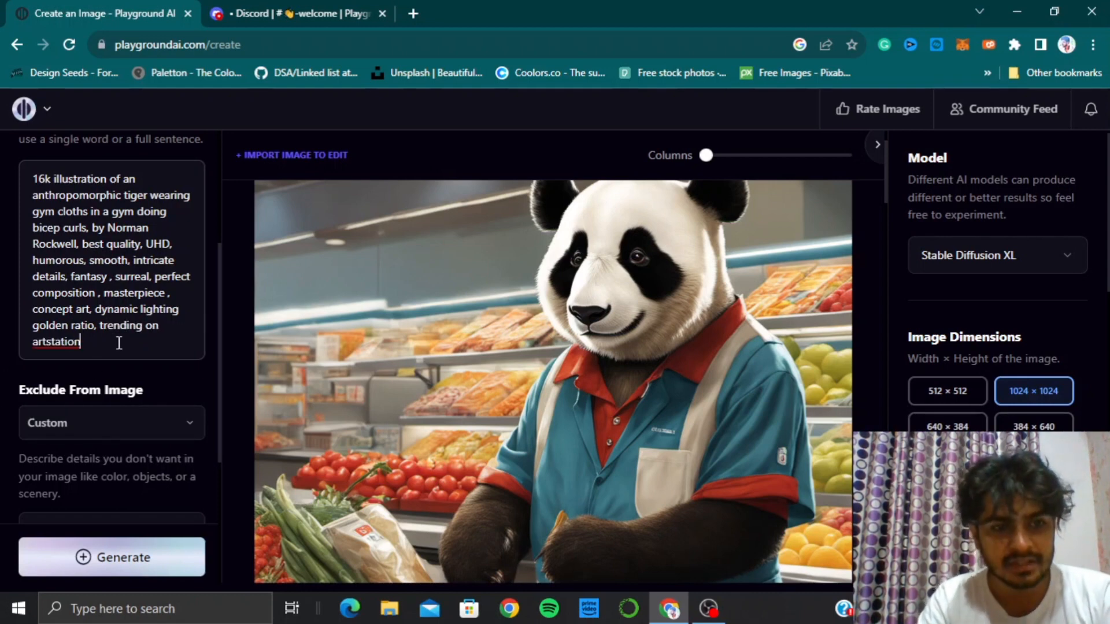
Step: Search the web for "artstation" in a new browser tab and open the ArtStation website
click(414, 13)
text(art)
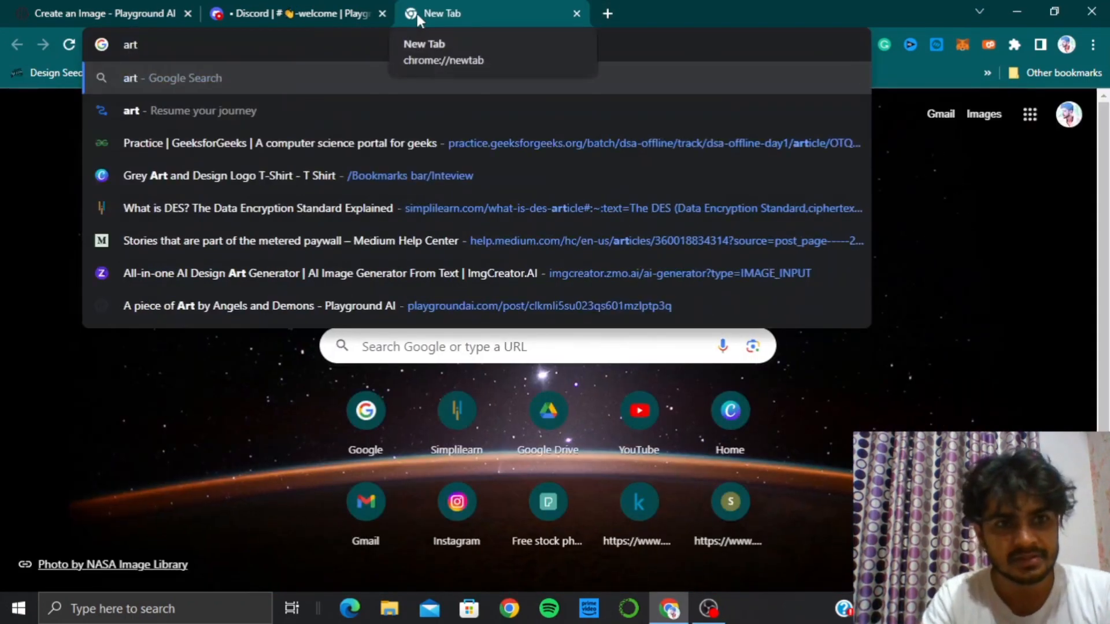
text(stat)
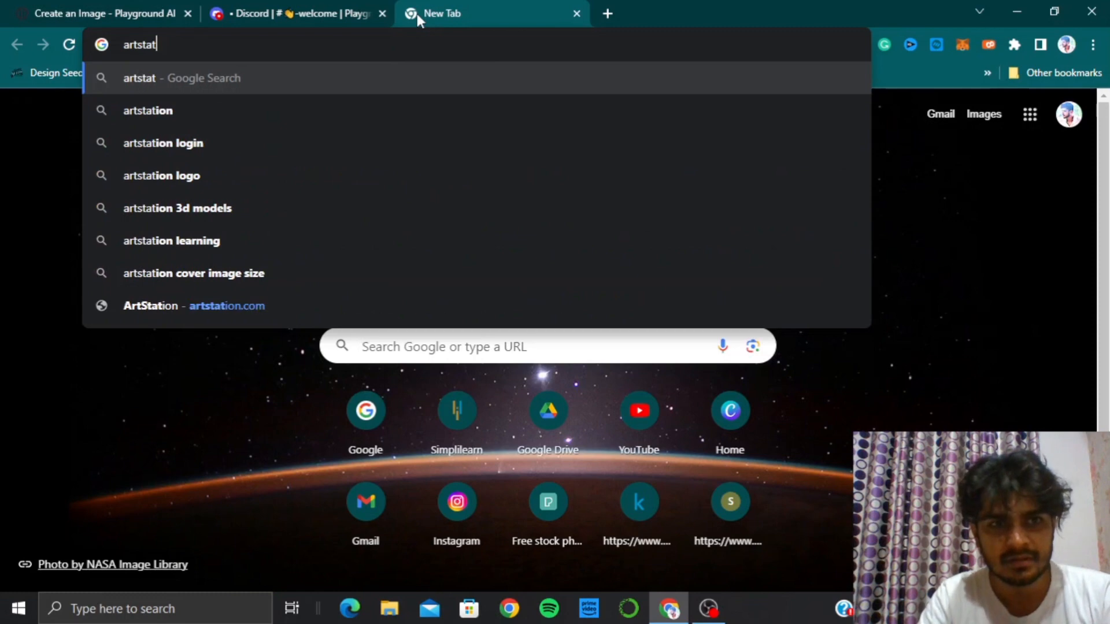
key(Down)
key(Return)
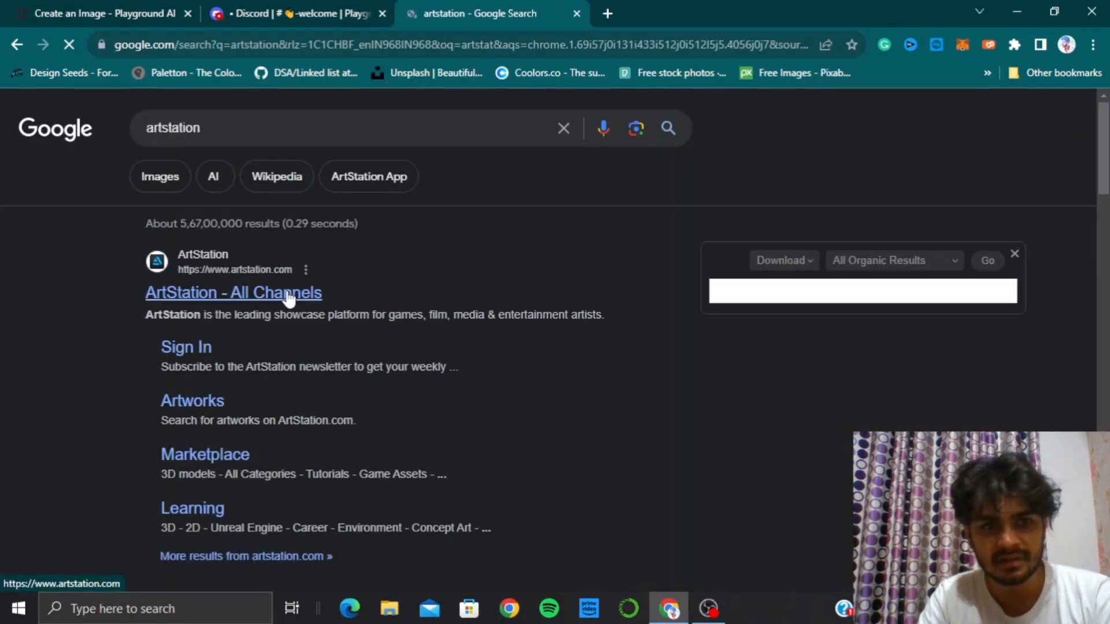
click(289, 298)
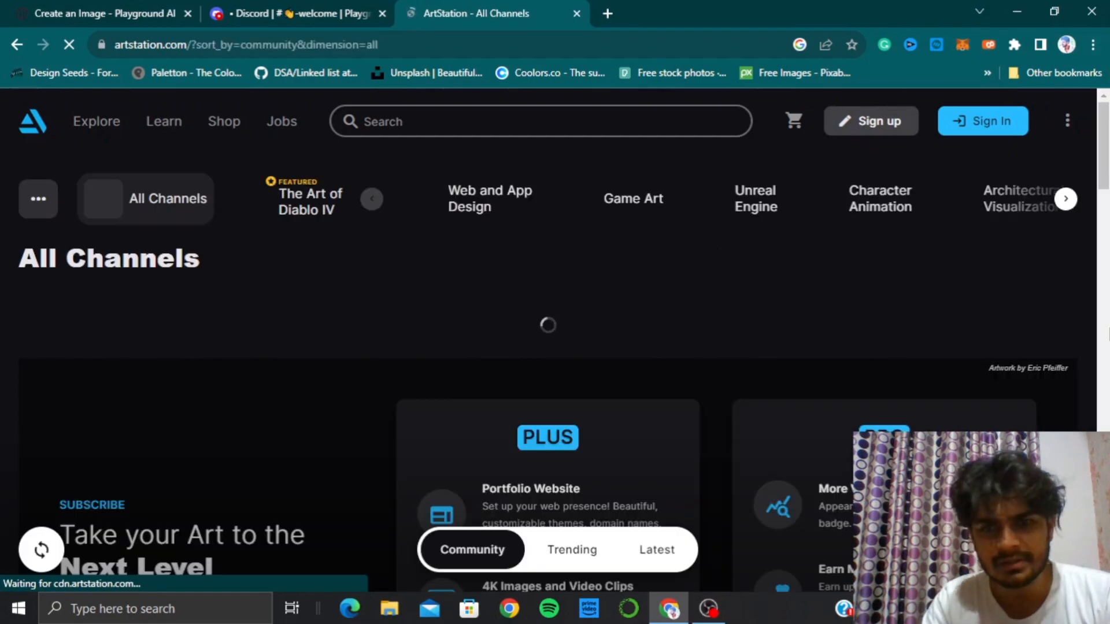
Step: Browse the artworks on the ArtStation home page and dismiss the Google sign-in prompt
scroll(1108, 211, down, 15)
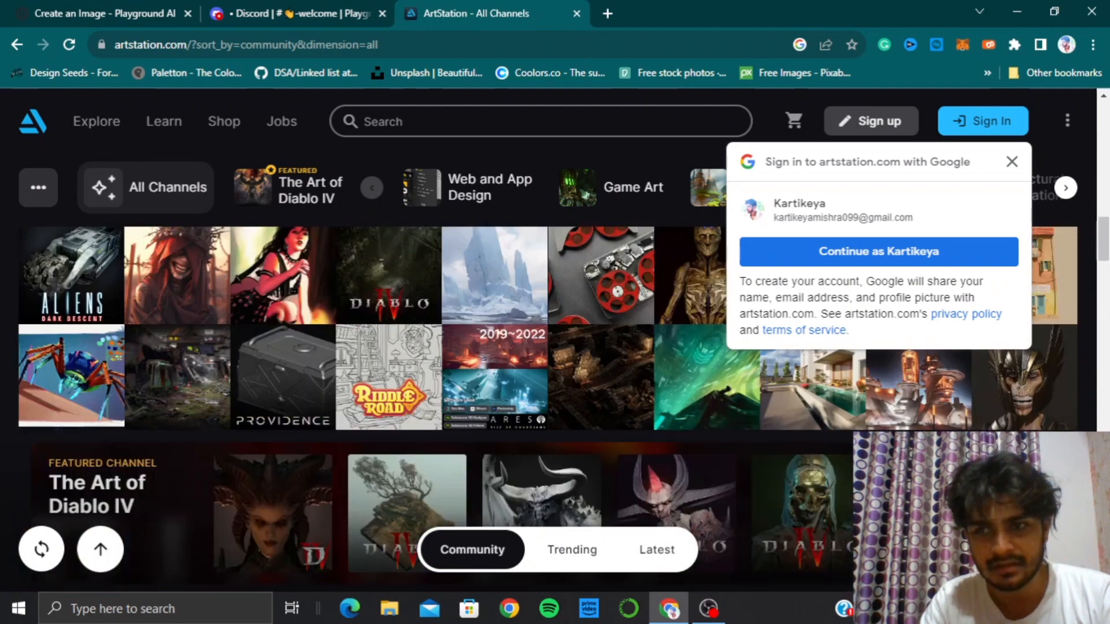
scroll(548, 409, down, 15)
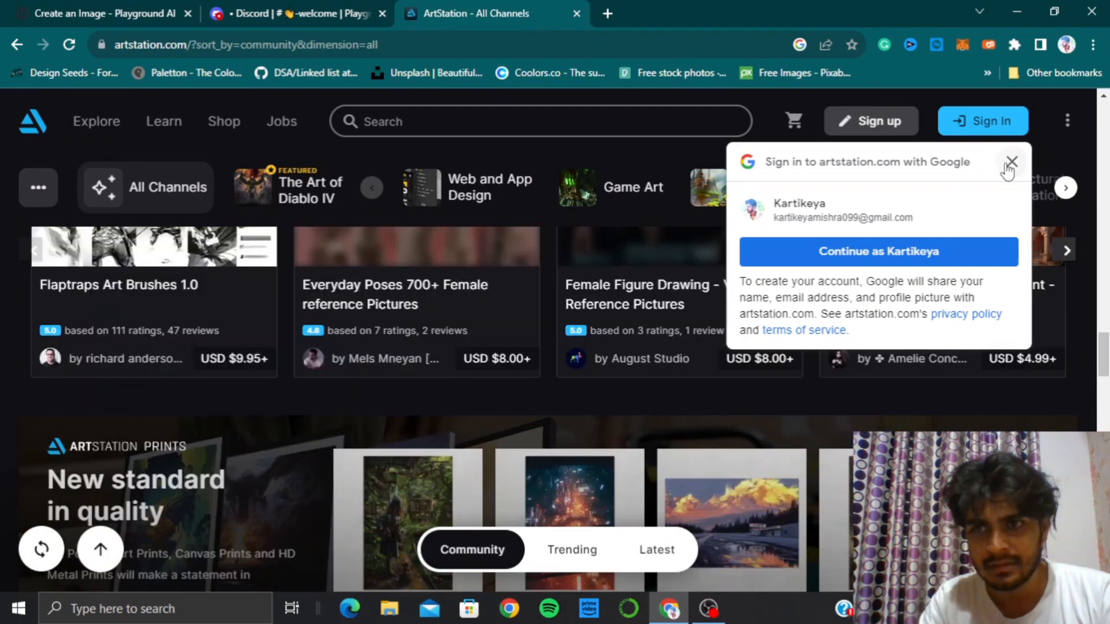
click(1010, 165)
Step: Return to the Playground AI page and append ", ultra-detailed" to the end of the prompt
click(322, 11)
click(144, 7)
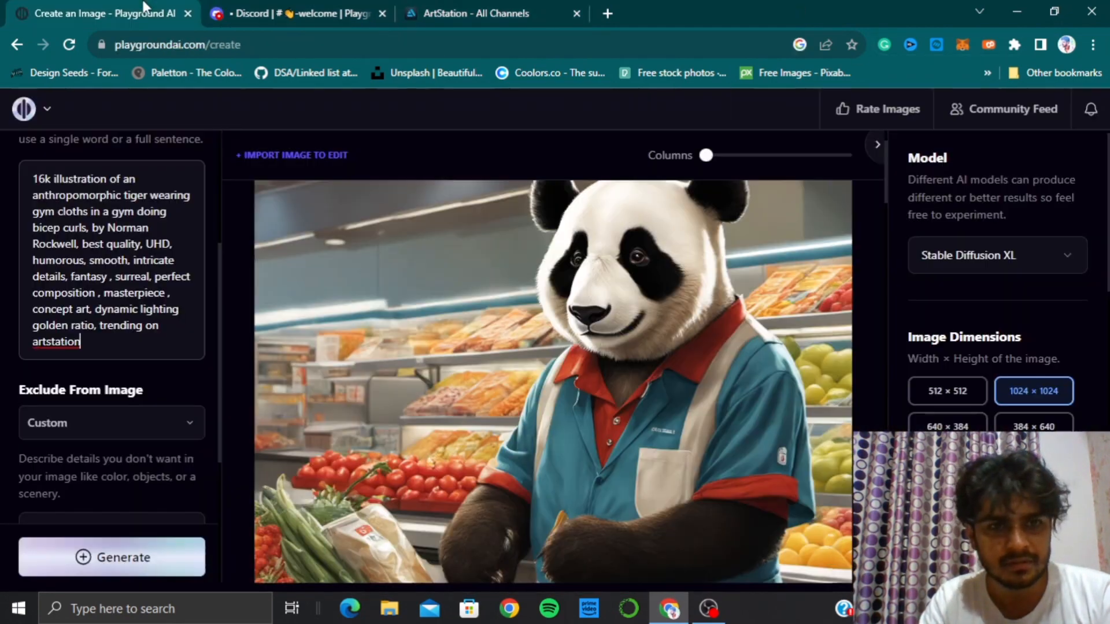
text(, )
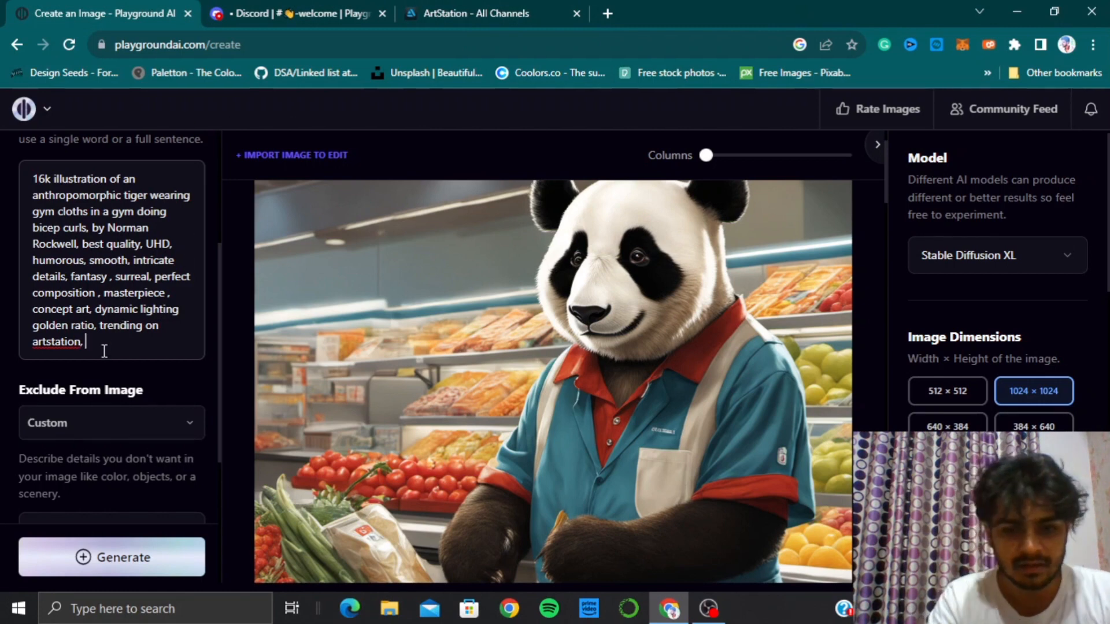
text(ultar)
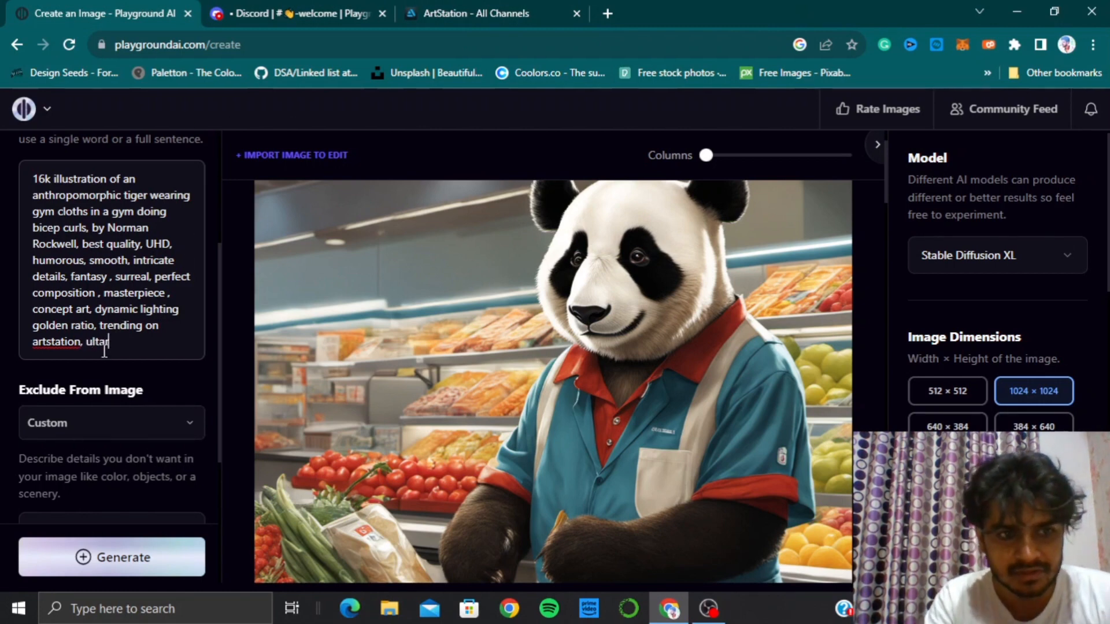
key(BackSpace)
key(BackSpace)
text(ra)
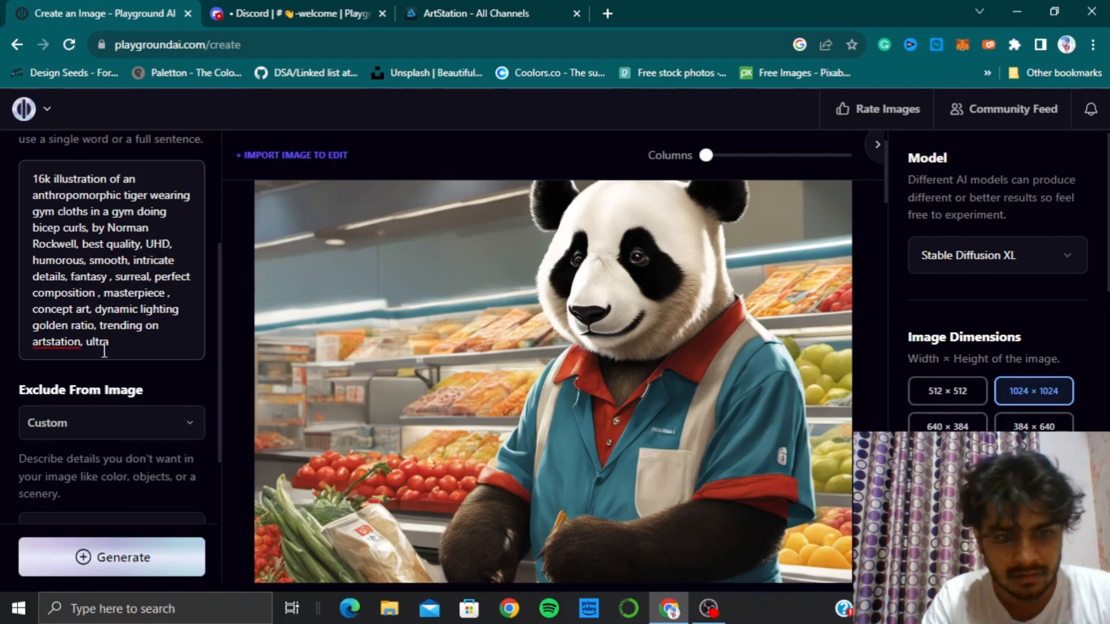
text(-detailed)
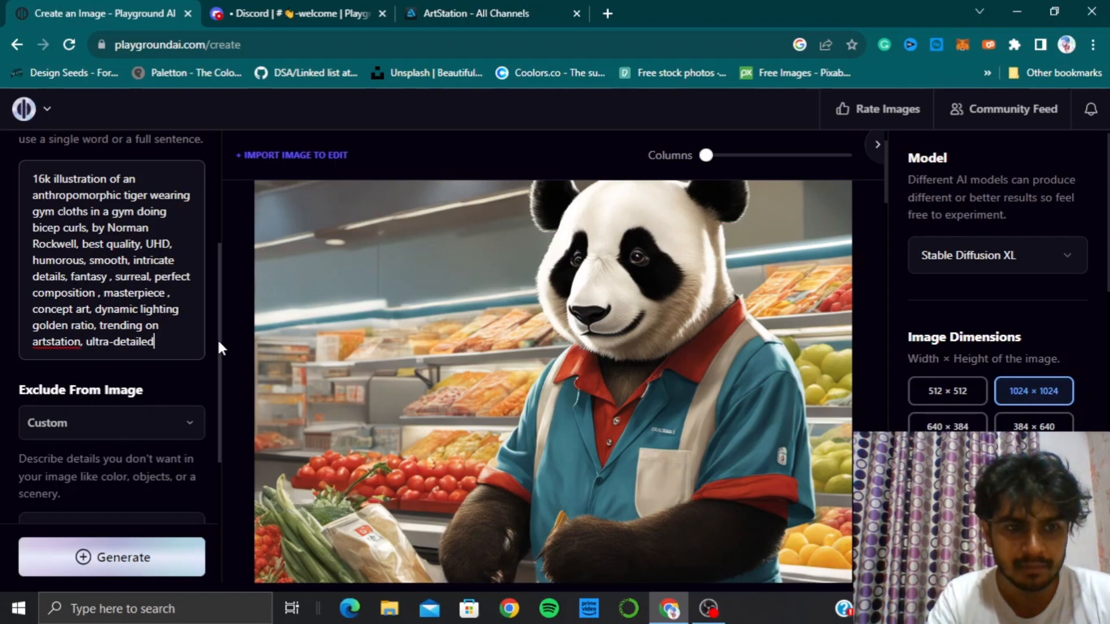
Step: Enter "worst quality, missing limbs, " as the details to exclude from the image
scroll(217, 338, down, 1)
drag(219, 391, 223, 414)
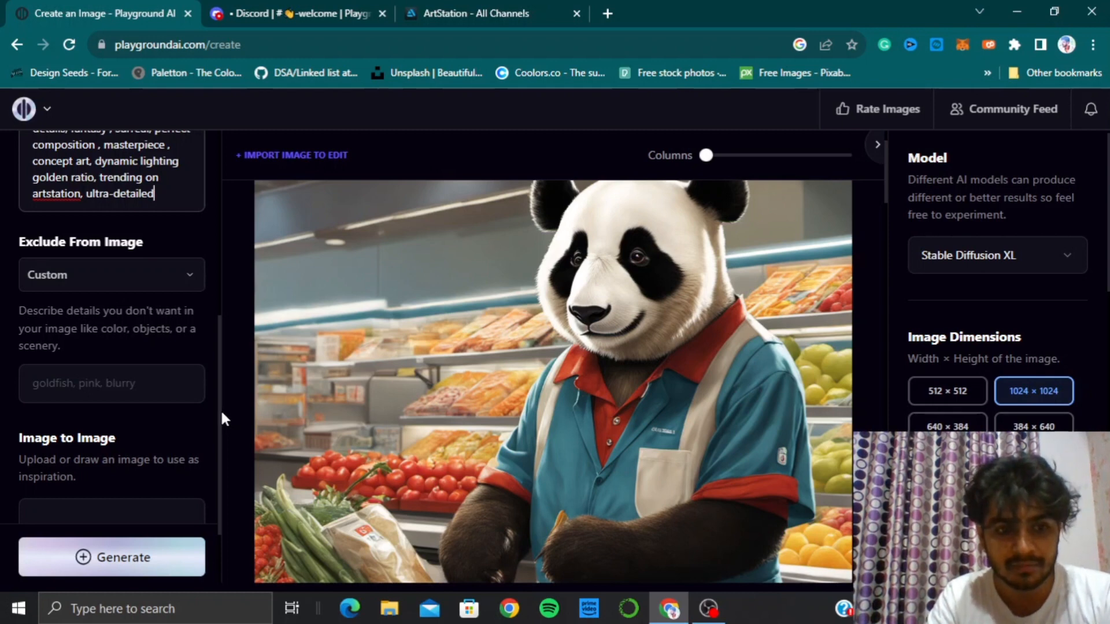
drag(219, 408, 223, 438)
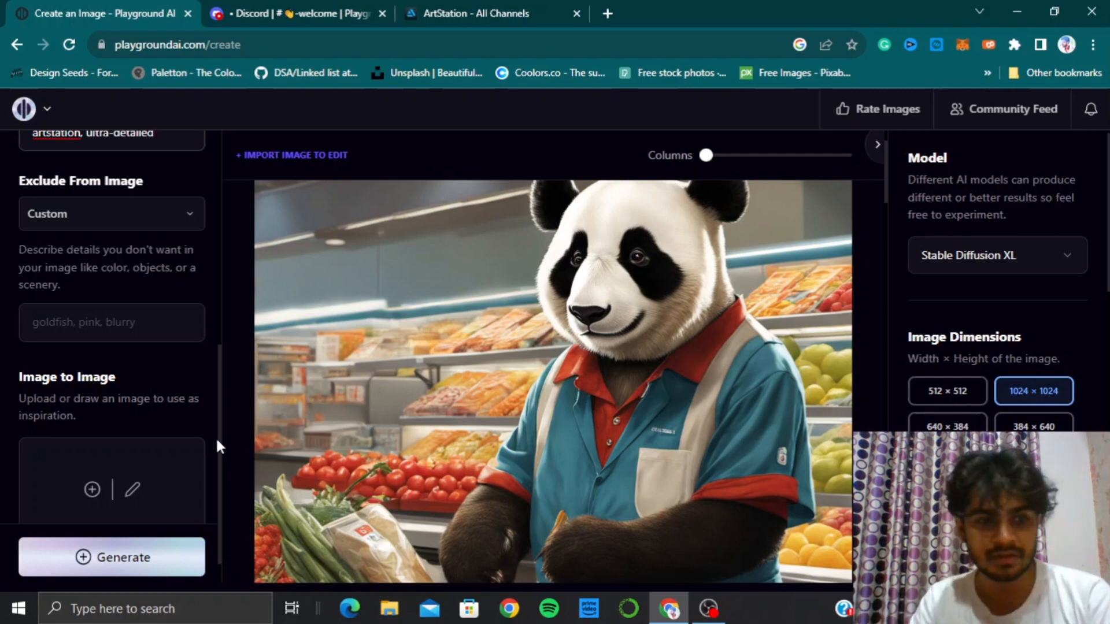
click(103, 331)
text(wo)
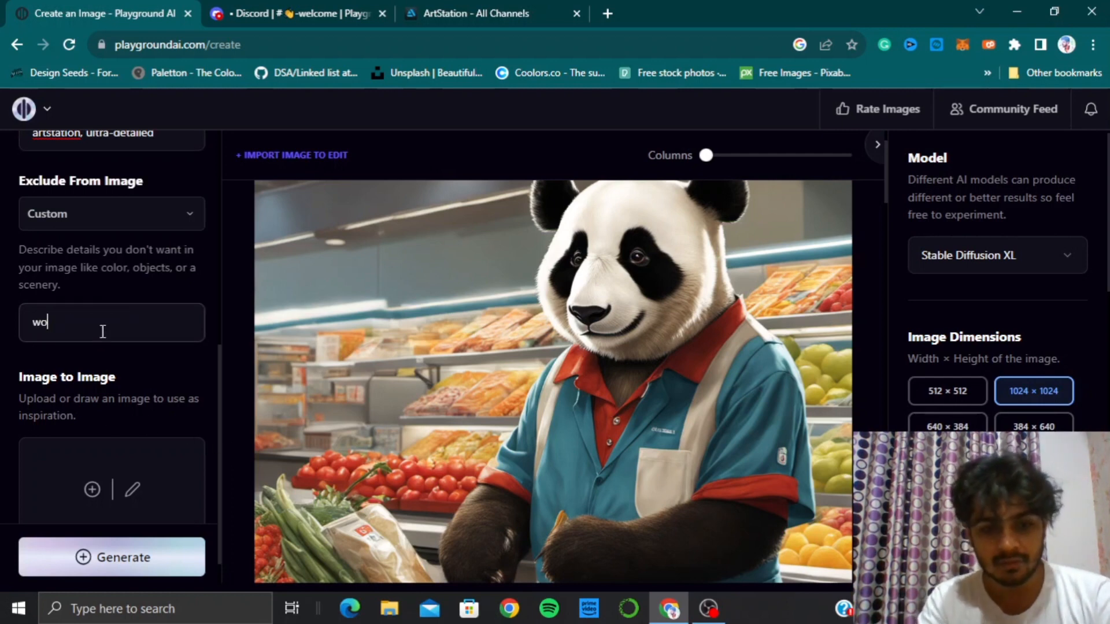
text(rst qua)
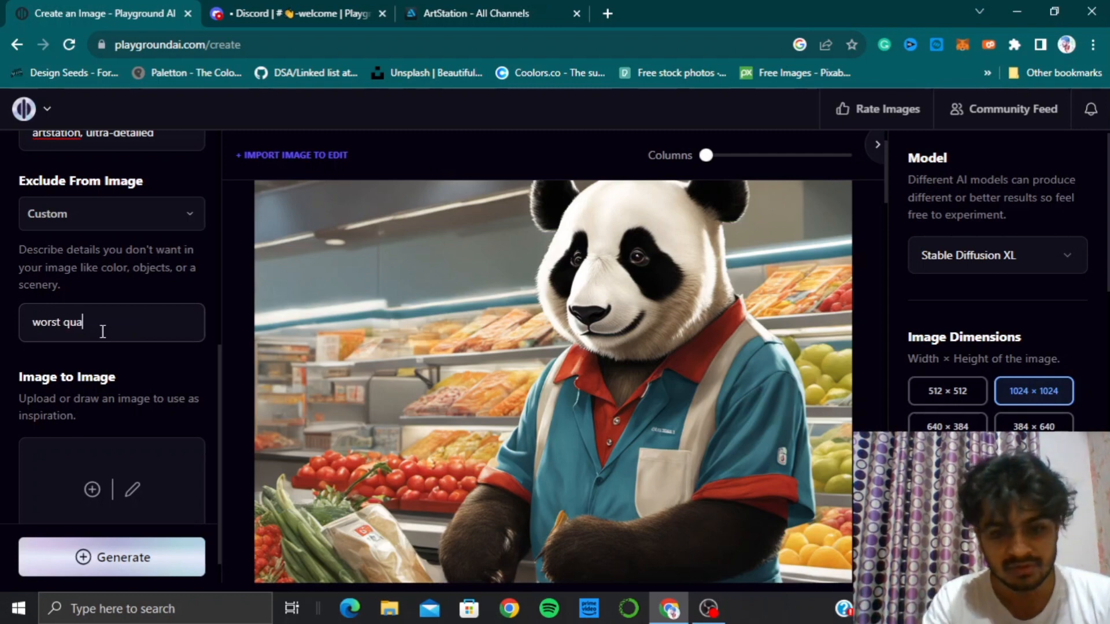
text(lity,)
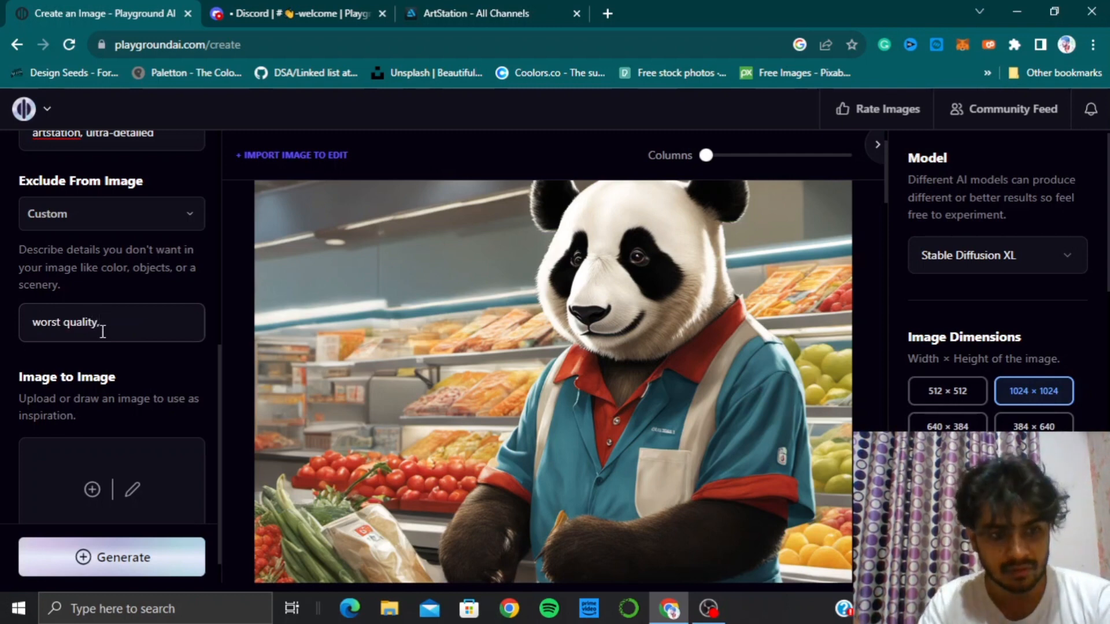
text( missing )
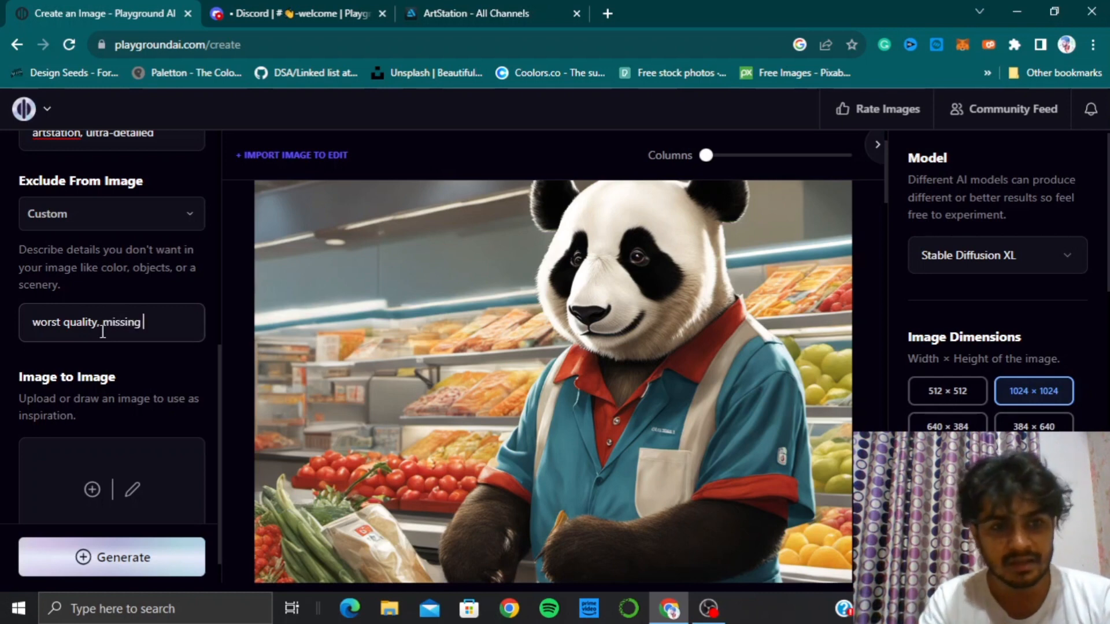
text(li)
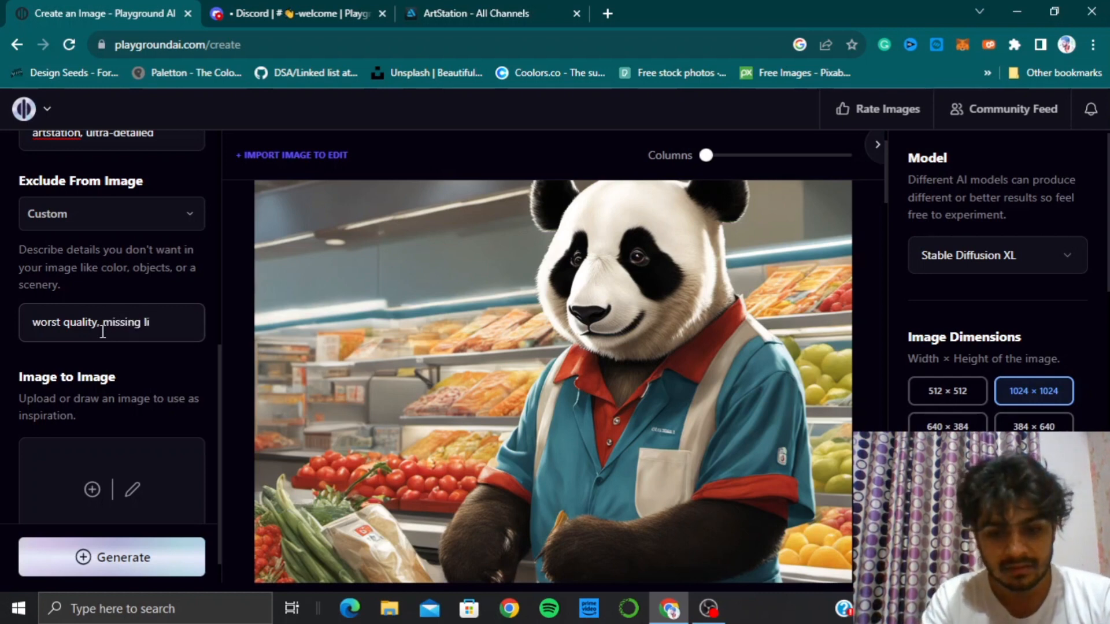
text(mbs)
text(, )
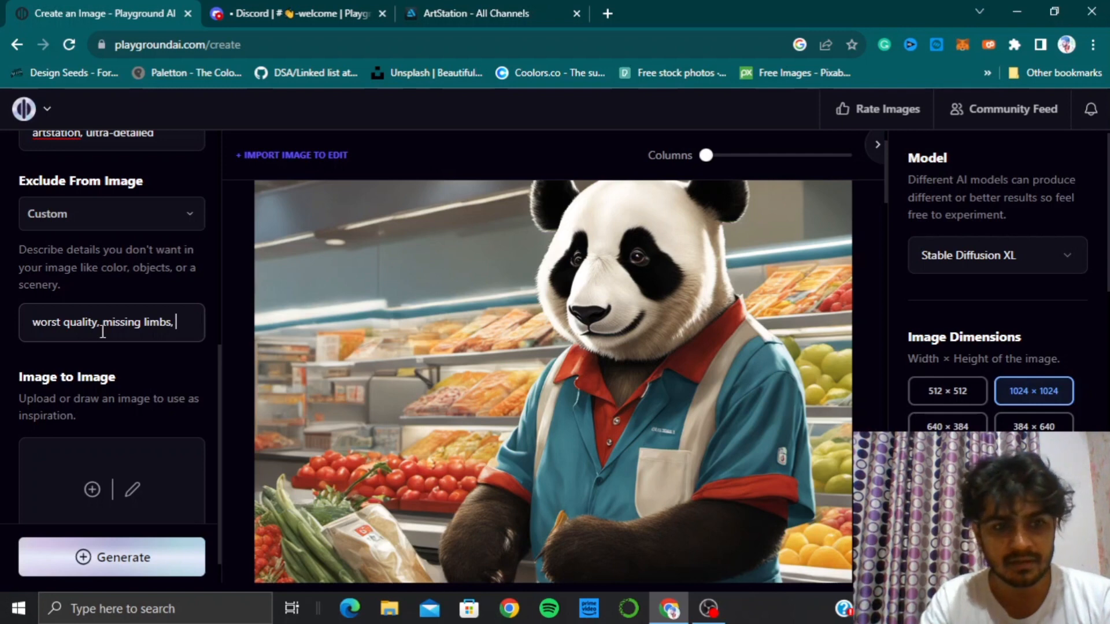
Step: Add "low res, frame, " to the list of excluded image details
text(low)
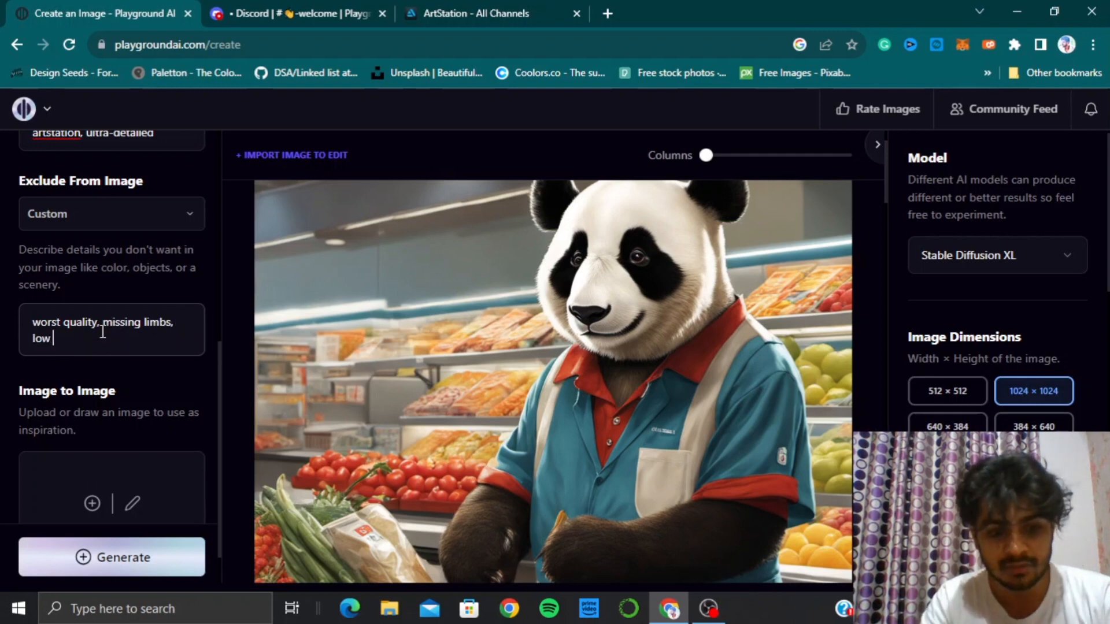
text( res)
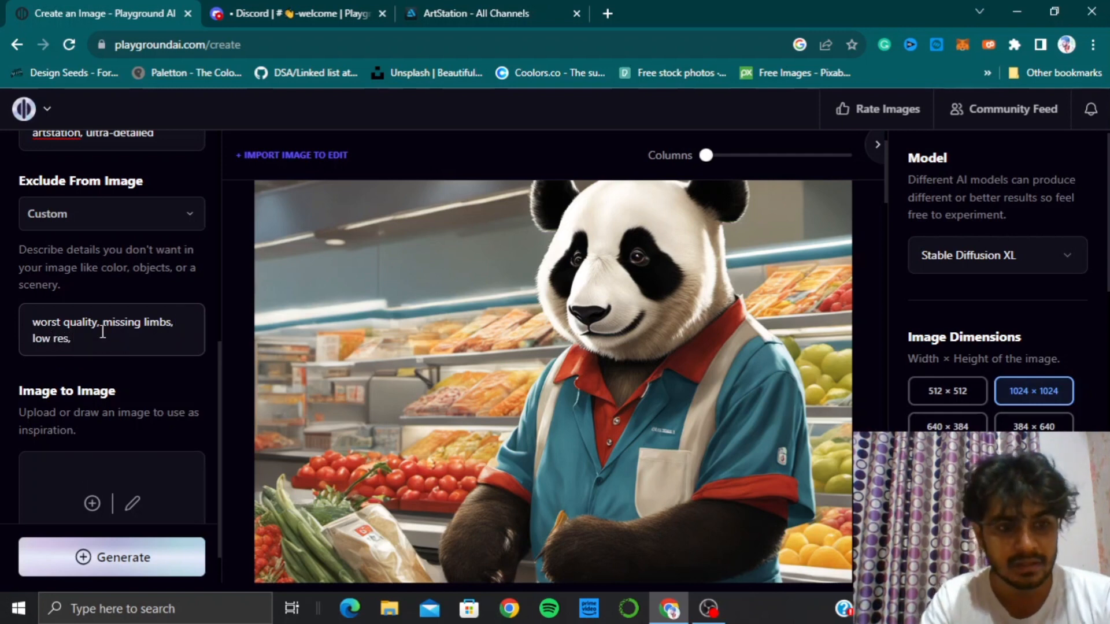
text(, fram)
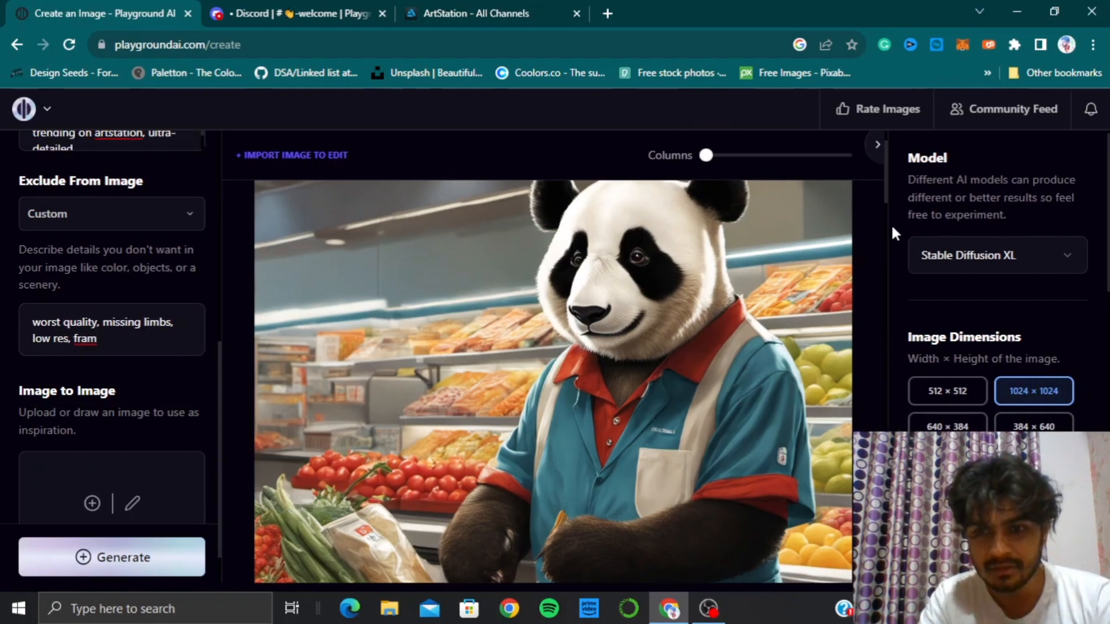
drag(886, 196, 883, 264)
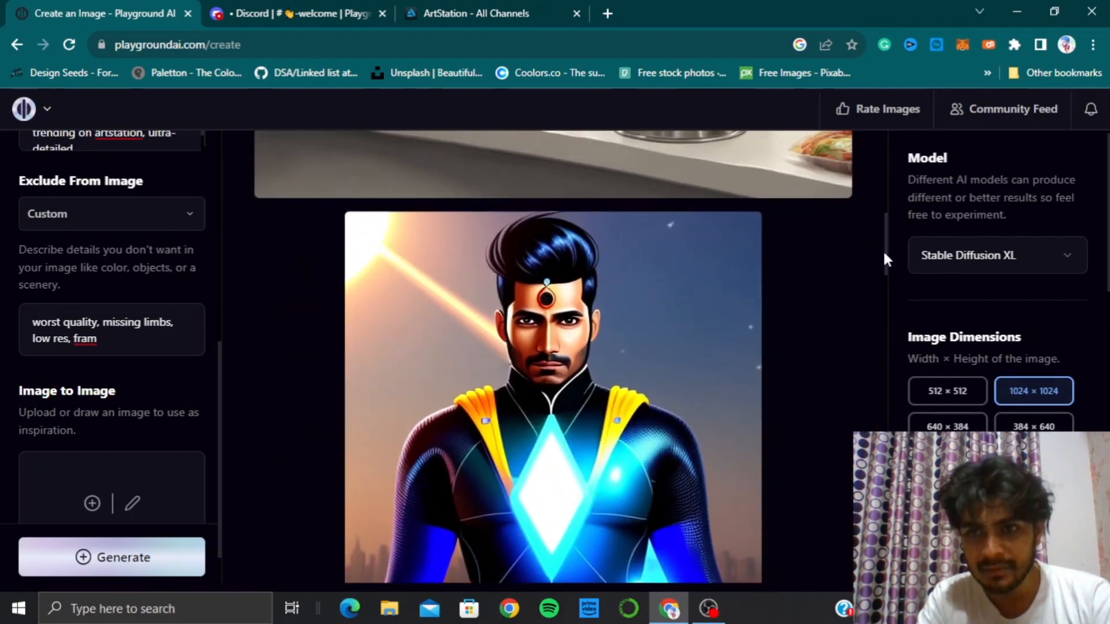
drag(886, 251, 887, 224)
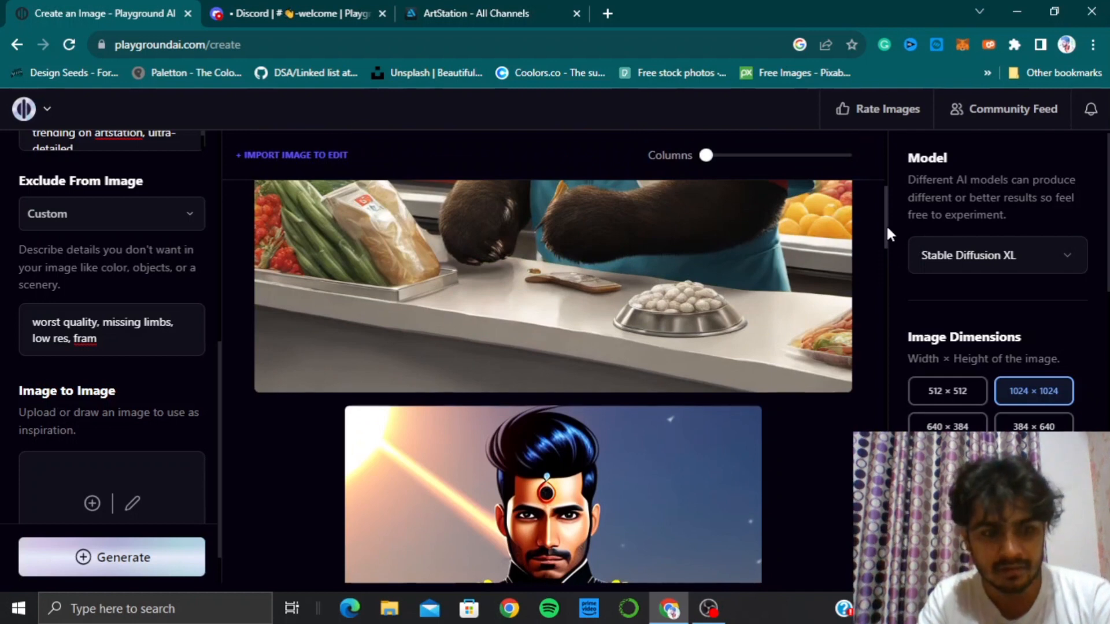
click(113, 350)
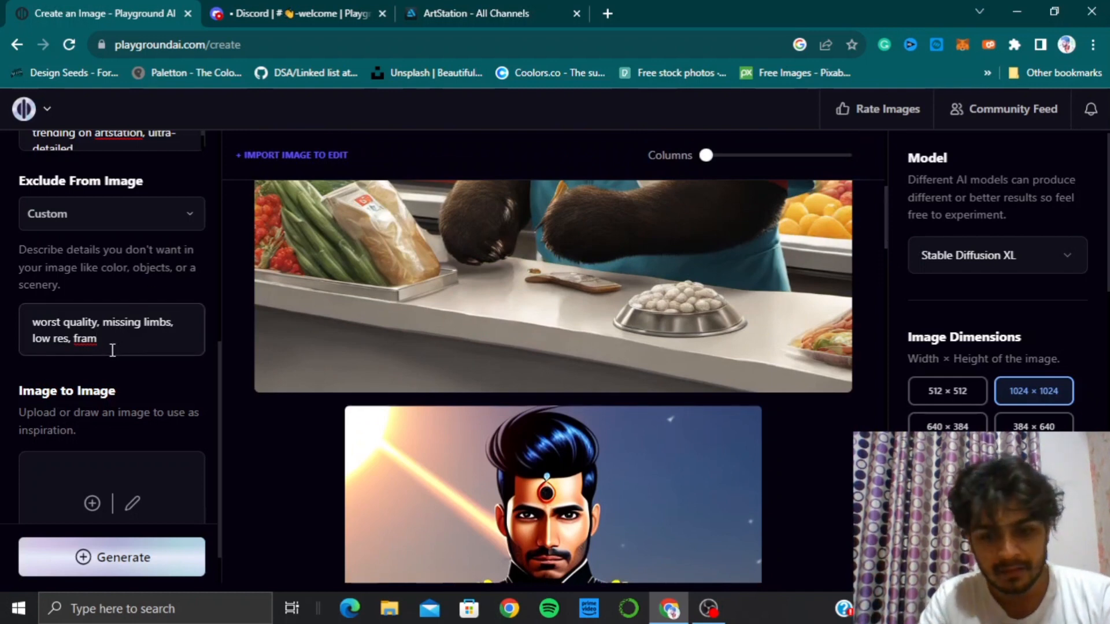
text(e, )
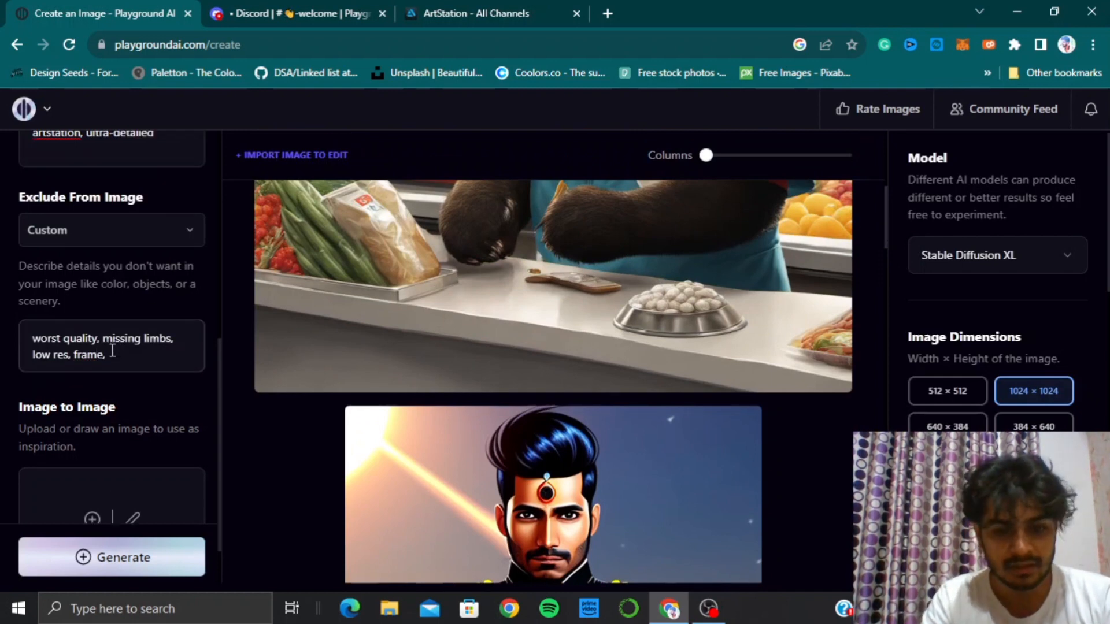
Step: Add the people terms "human, man, woman," to the excluded image details
text(human)
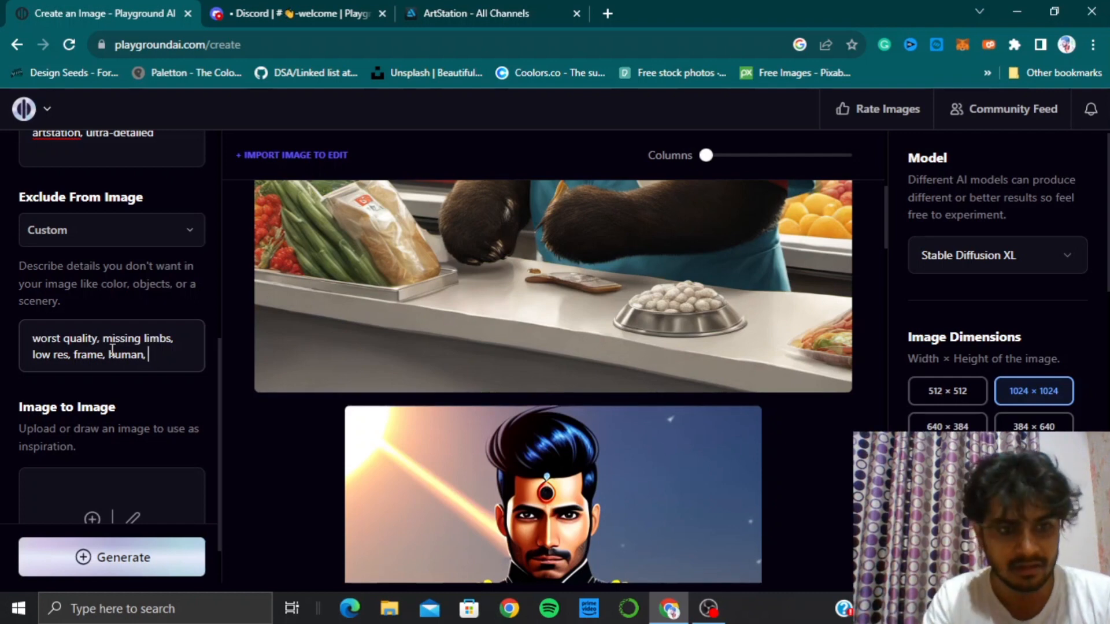
text(, man, women)
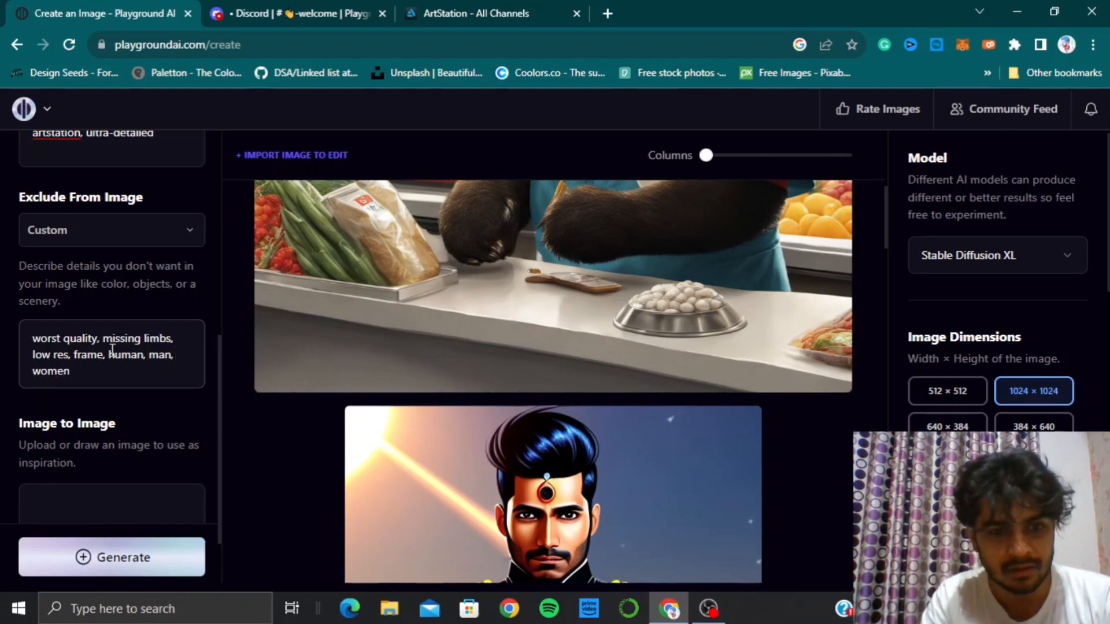
key(BackSpace)
text(n,)
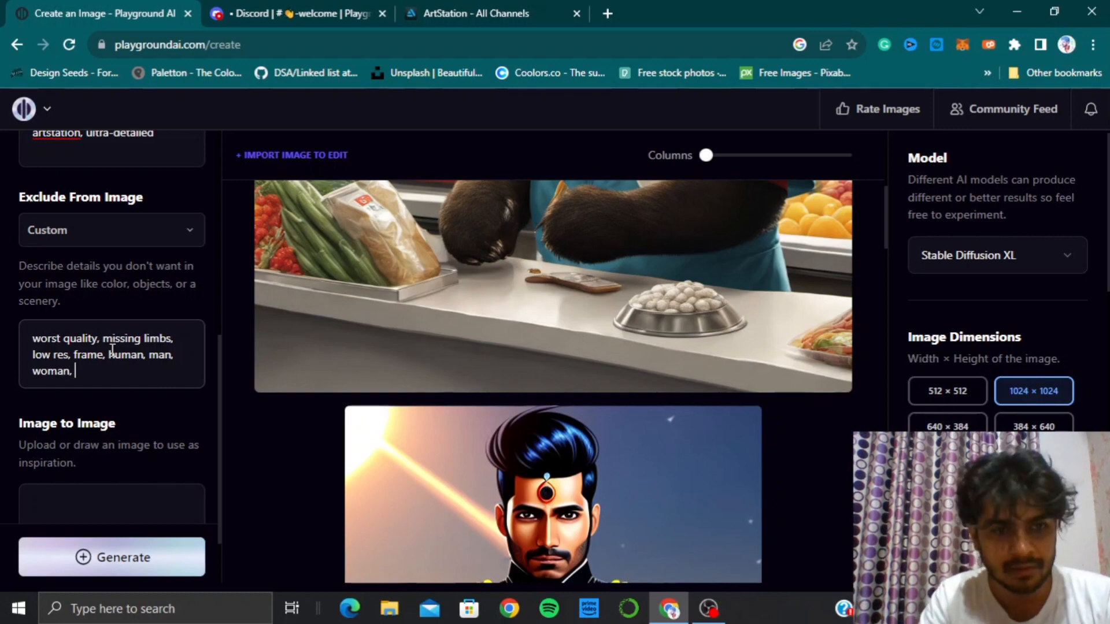
Step: Add the eye defects "blurry eyes, poorly drawn eyes" to the excluded image details
text( b)
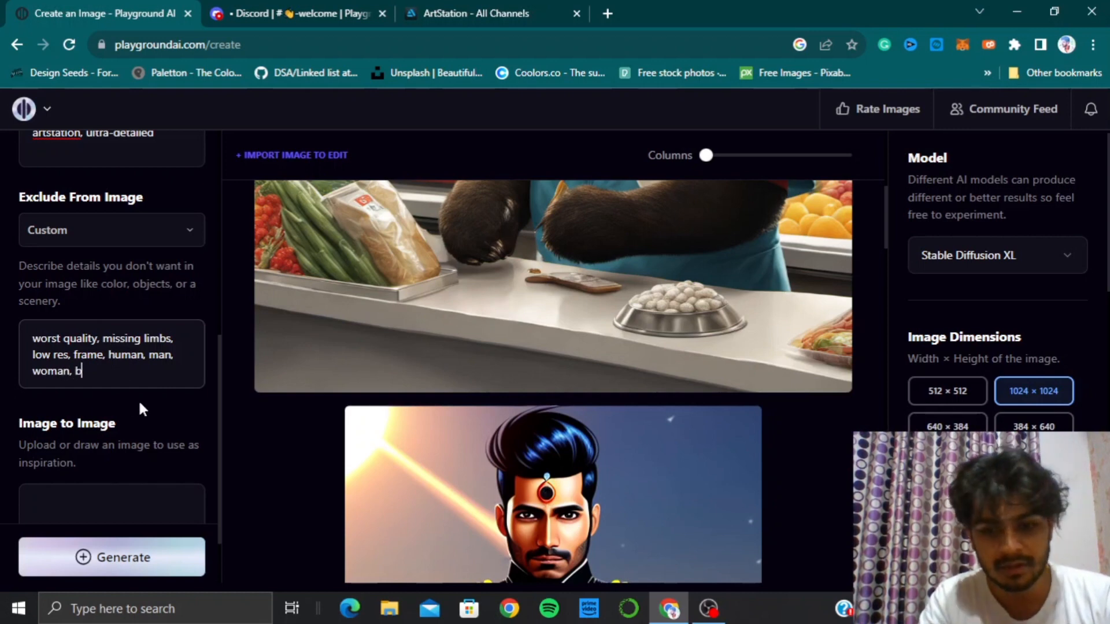
text(lurry e)
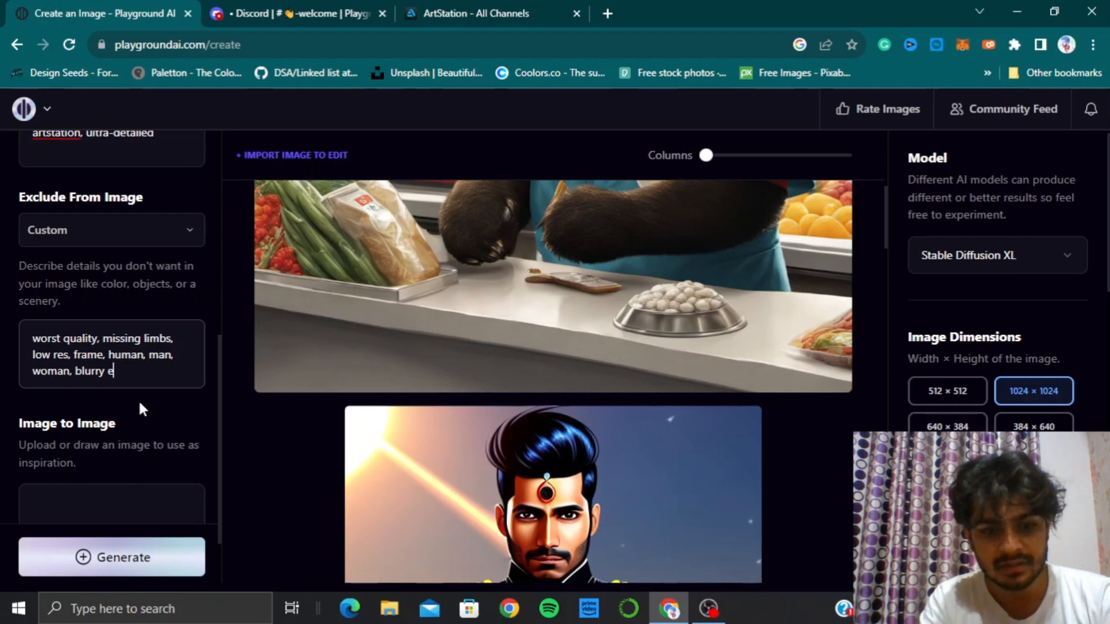
text(yes)
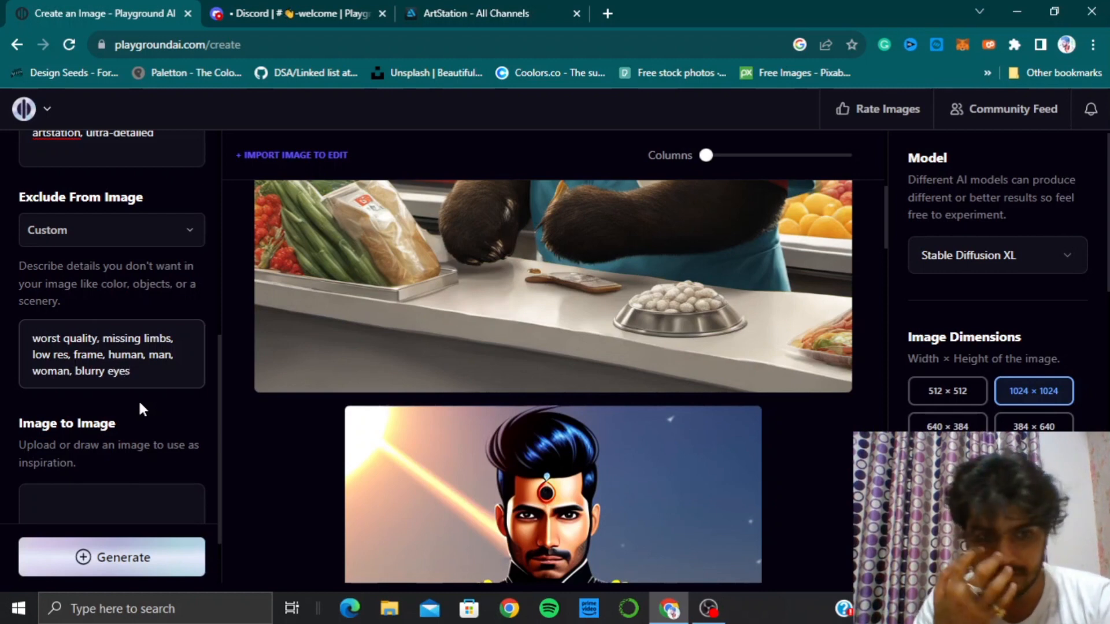
text(, poor)
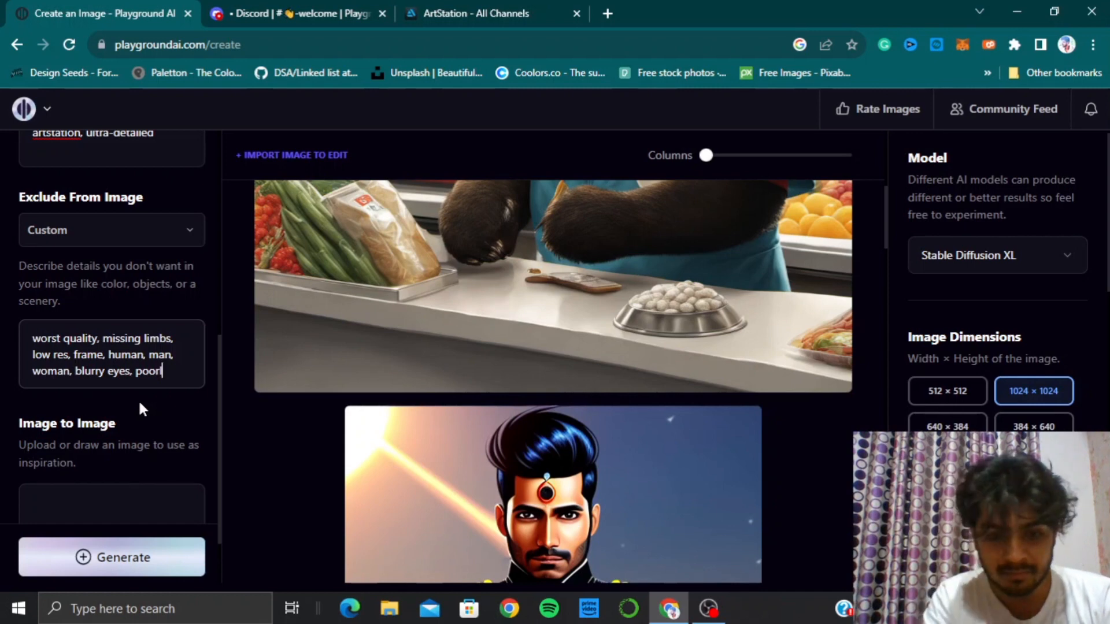
text(ly)
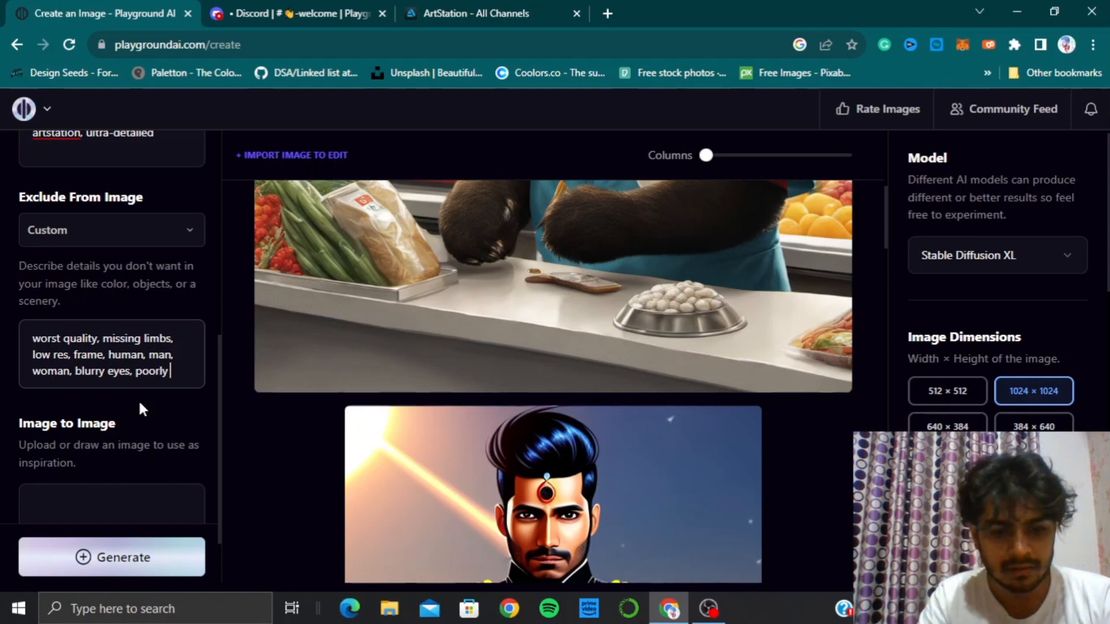
text( drawn eyes)
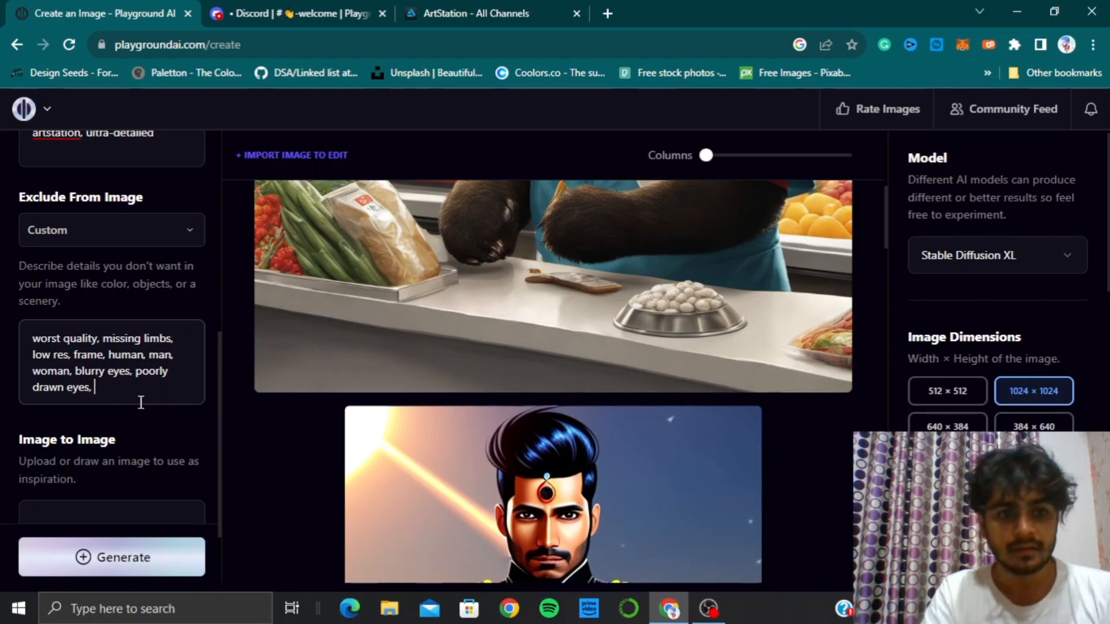
Step: Add ", poorly drawn face," to the excluded image details, checking the faces of the earlier generated superhero images
text(, po)
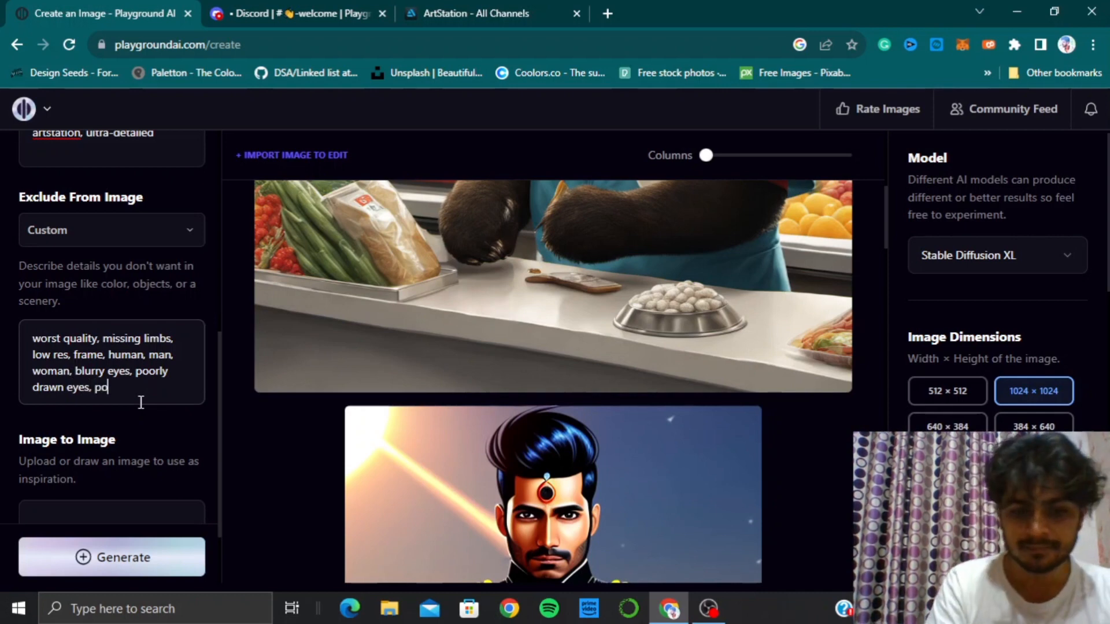
text(orly)
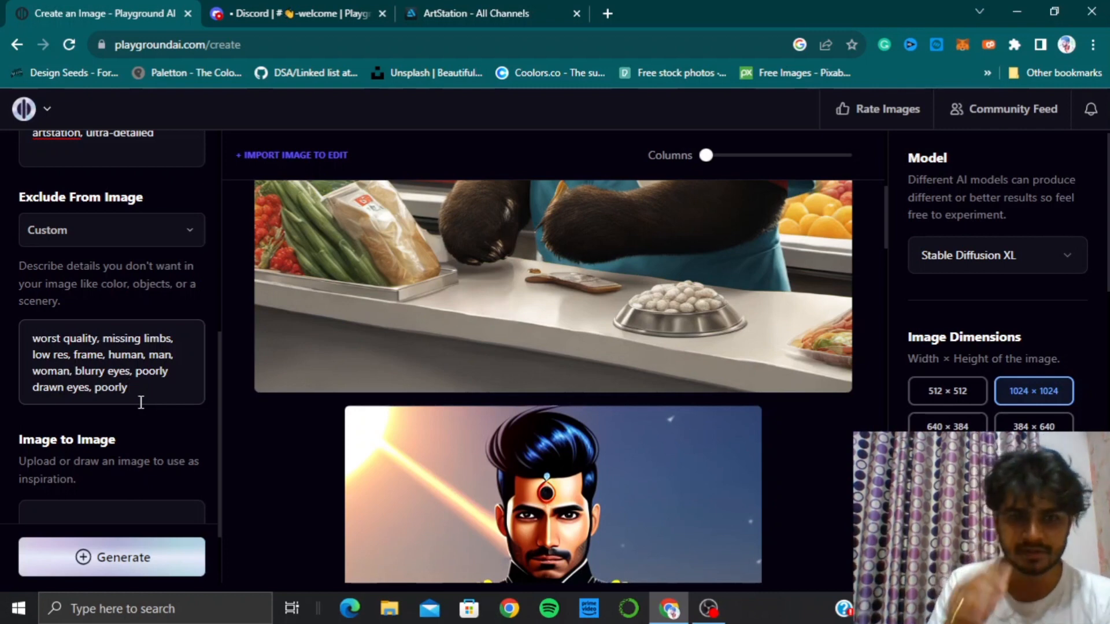
mouse_move(598, 534)
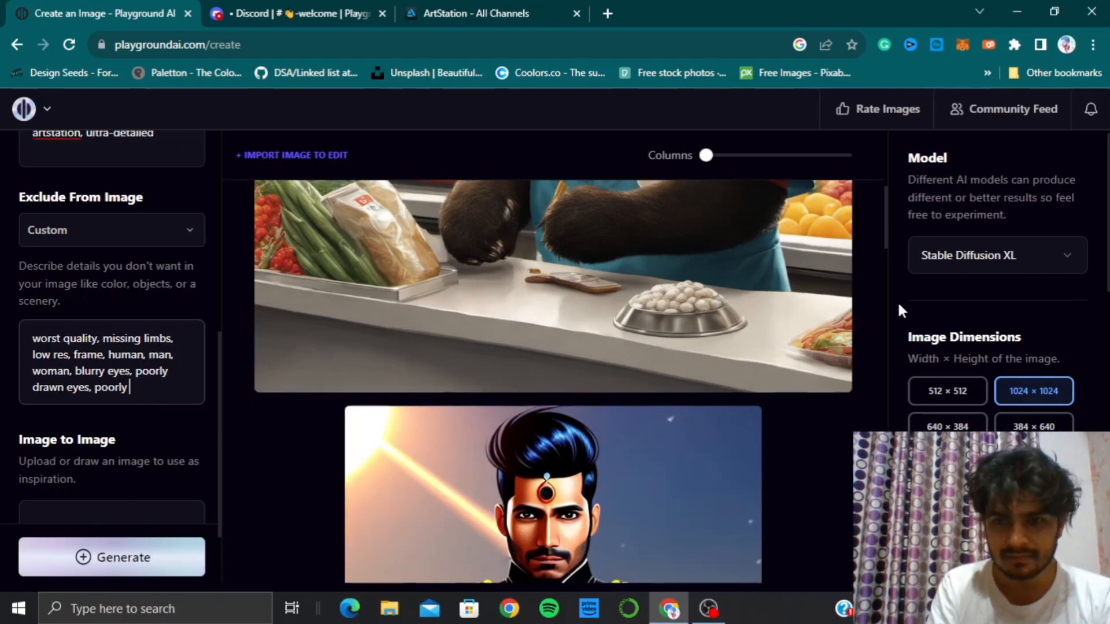
drag(883, 226, 893, 314)
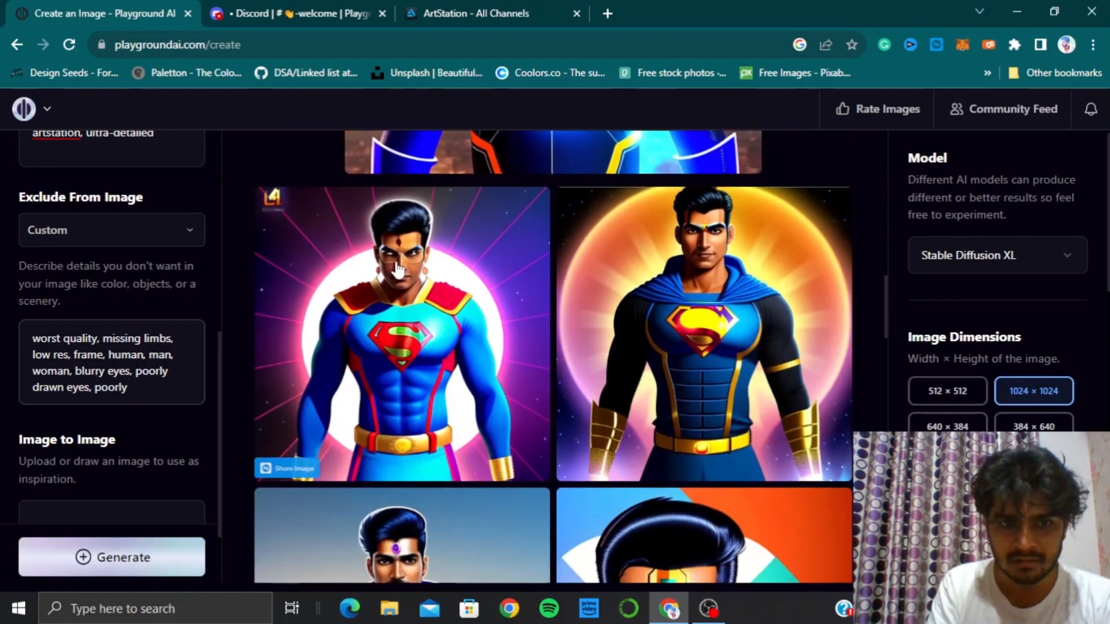
mouse_move(388, 269)
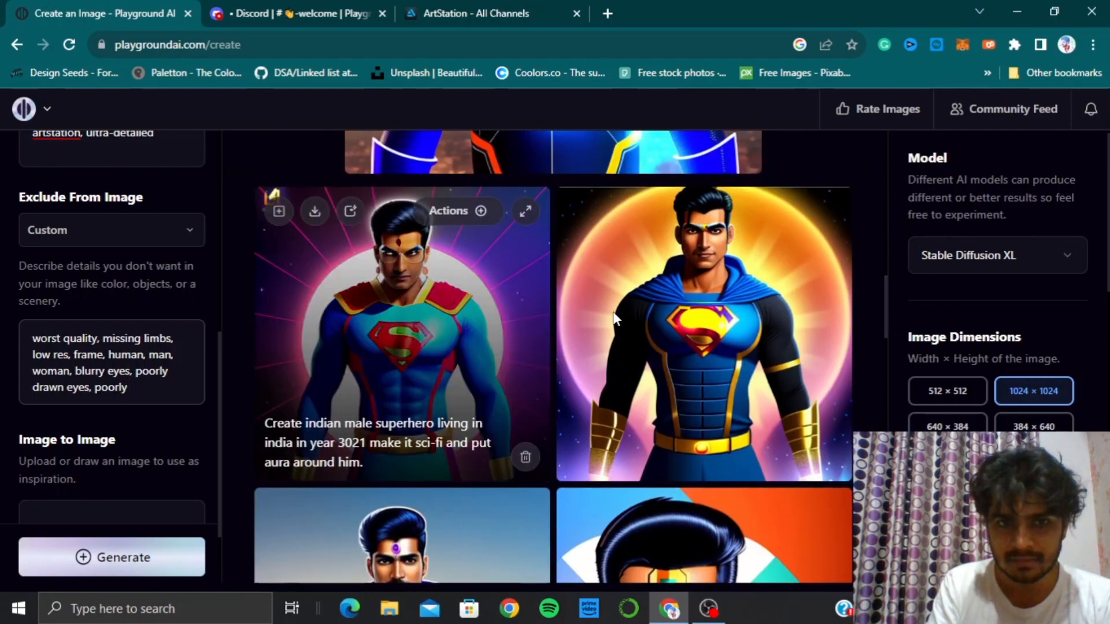
scroll(886, 315, up, 3)
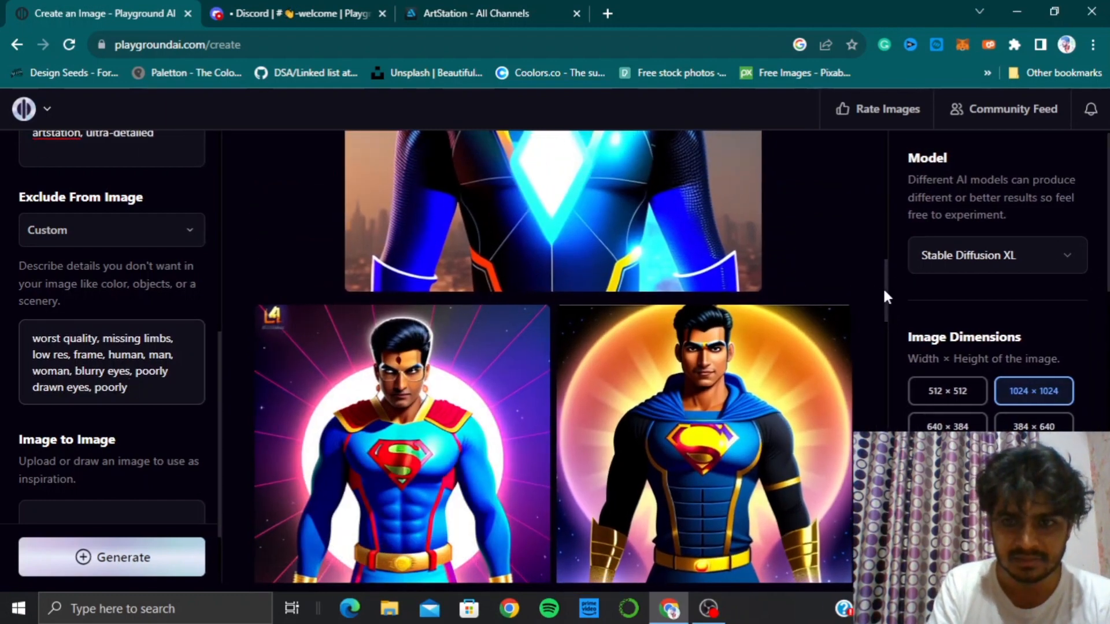
drag(886, 290, 889, 175)
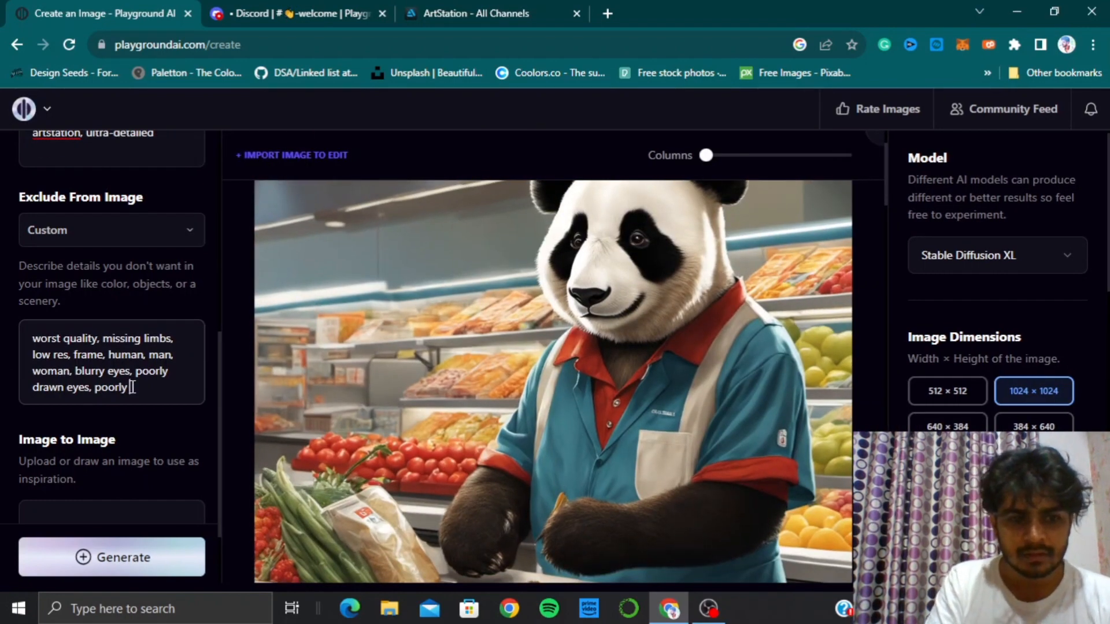
text(awn fdace)
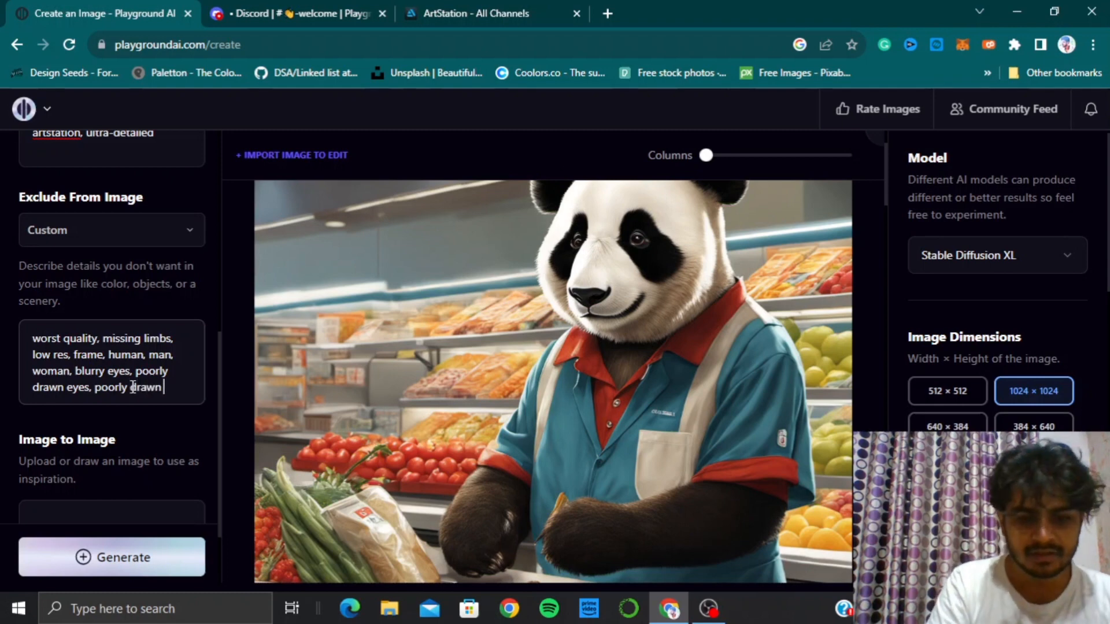
key(BackSpace)
key(BackSpace)
key(BackSpace)
key(BackSpace)
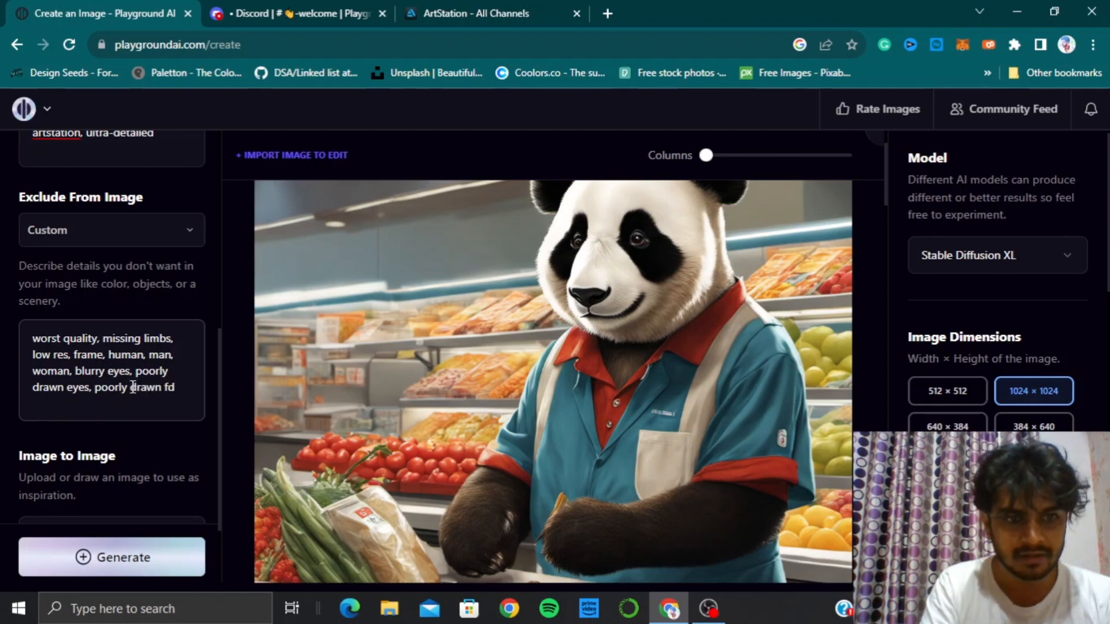
text(ace,)
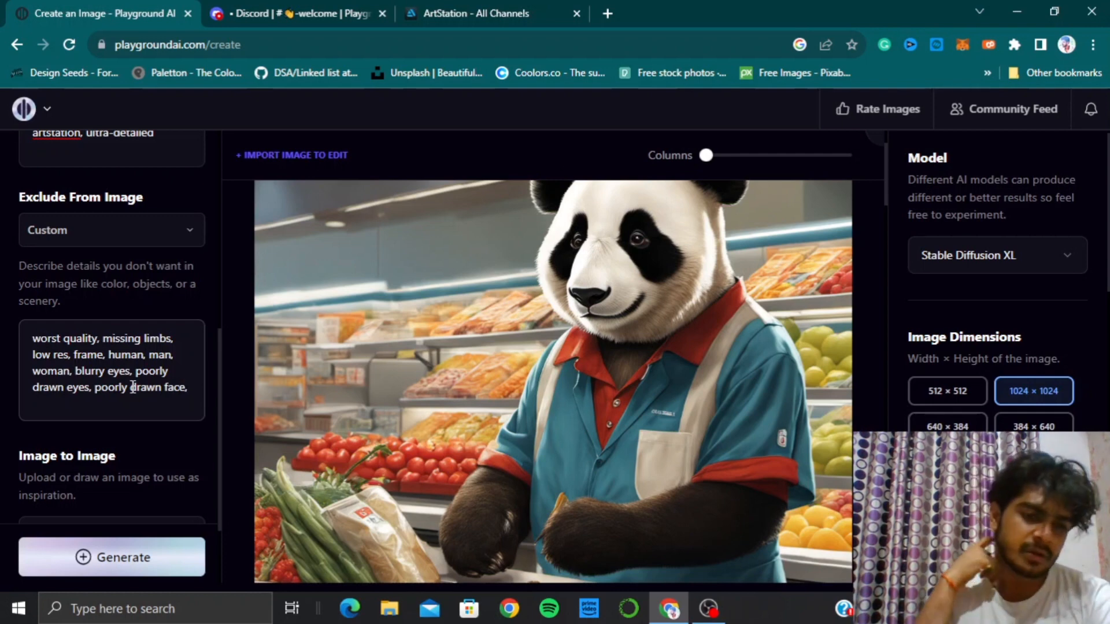
Step: Add the quality terms "low res, grain, oversaturated," to the excluded image details
text(low r)
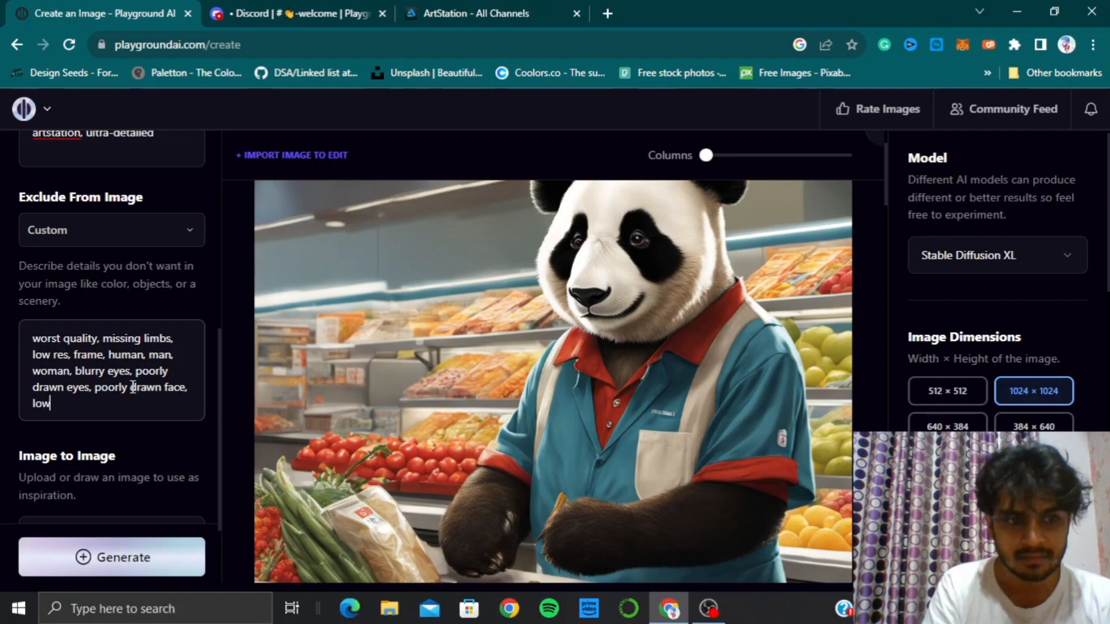
text(es,)
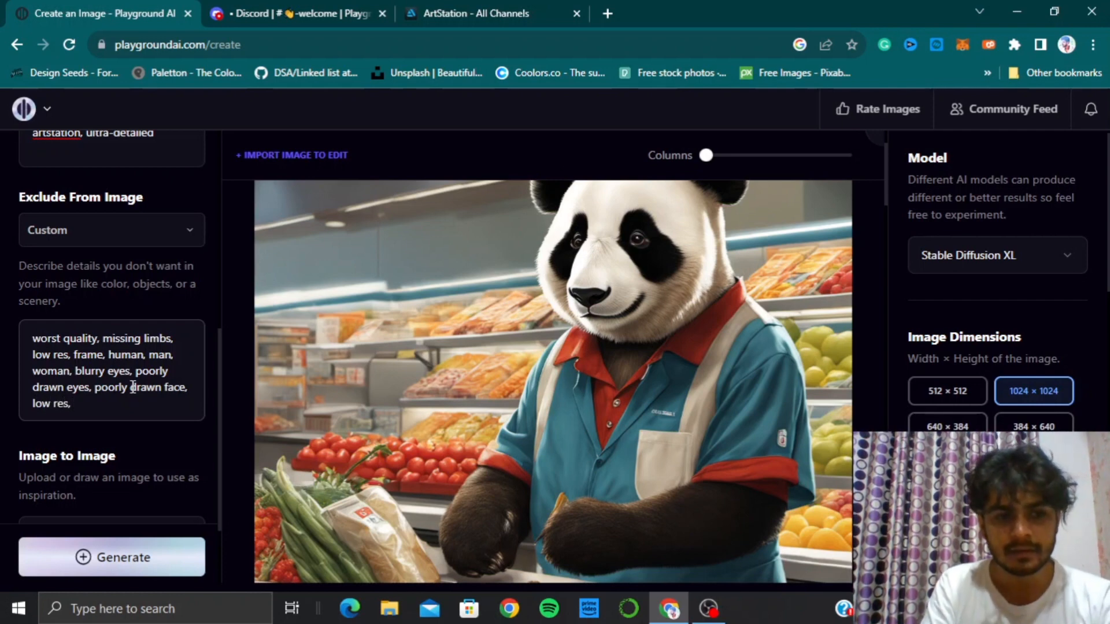
text( grain)
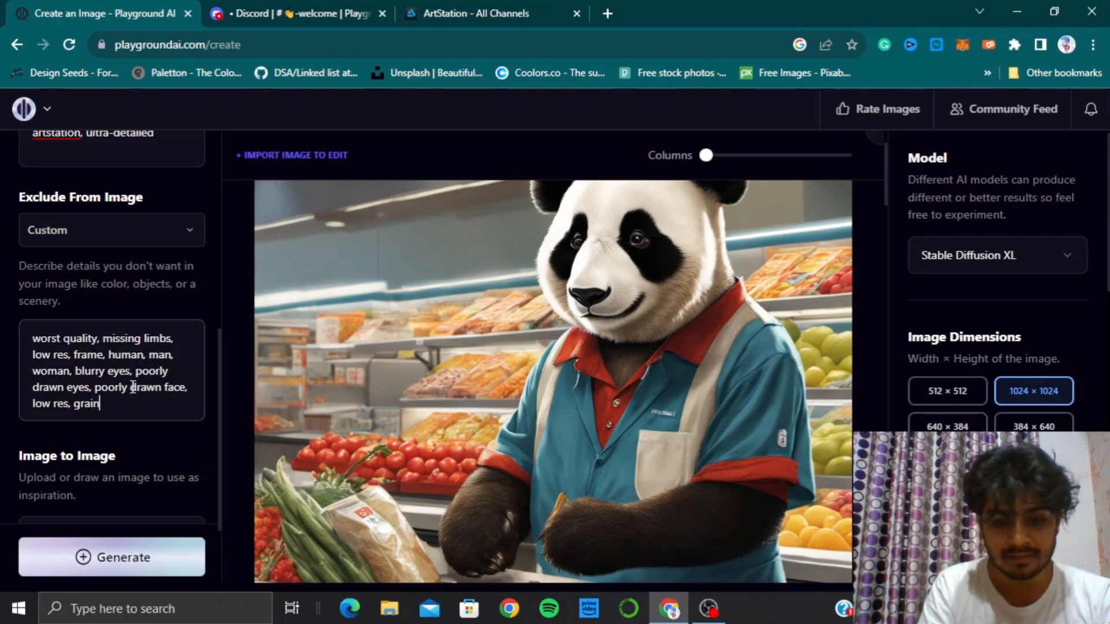
text(, oversatur)
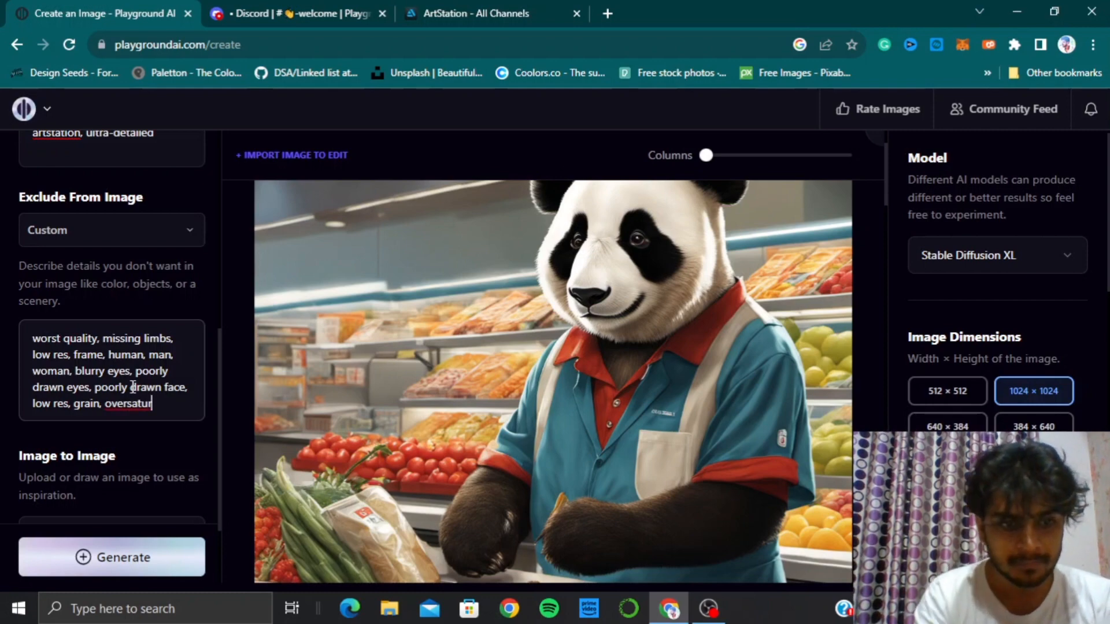
text(ated)
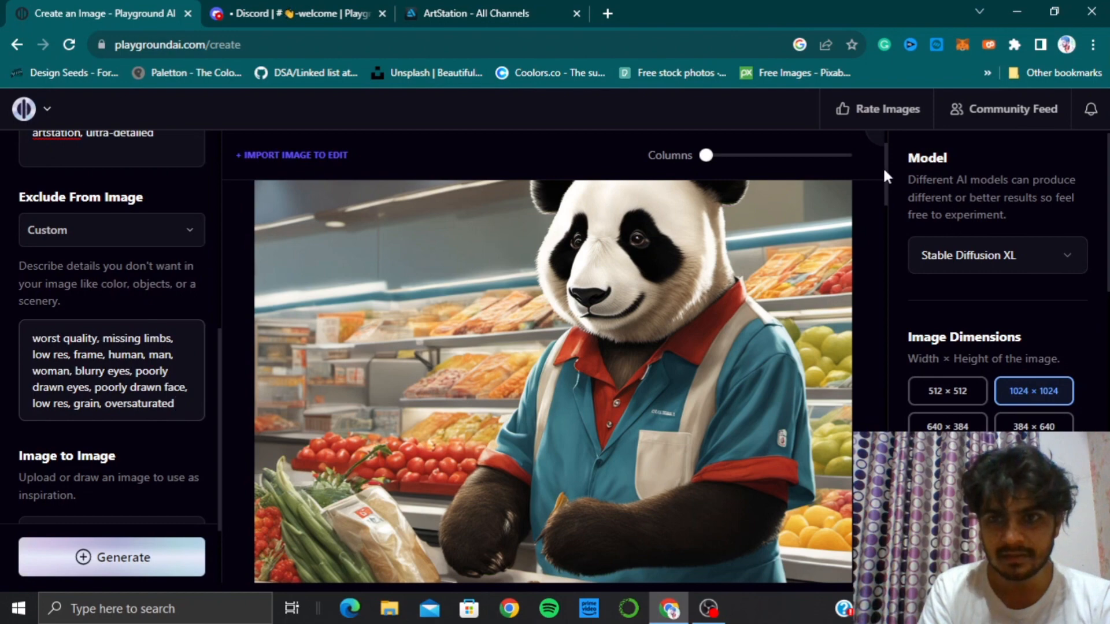
drag(885, 172, 890, 207)
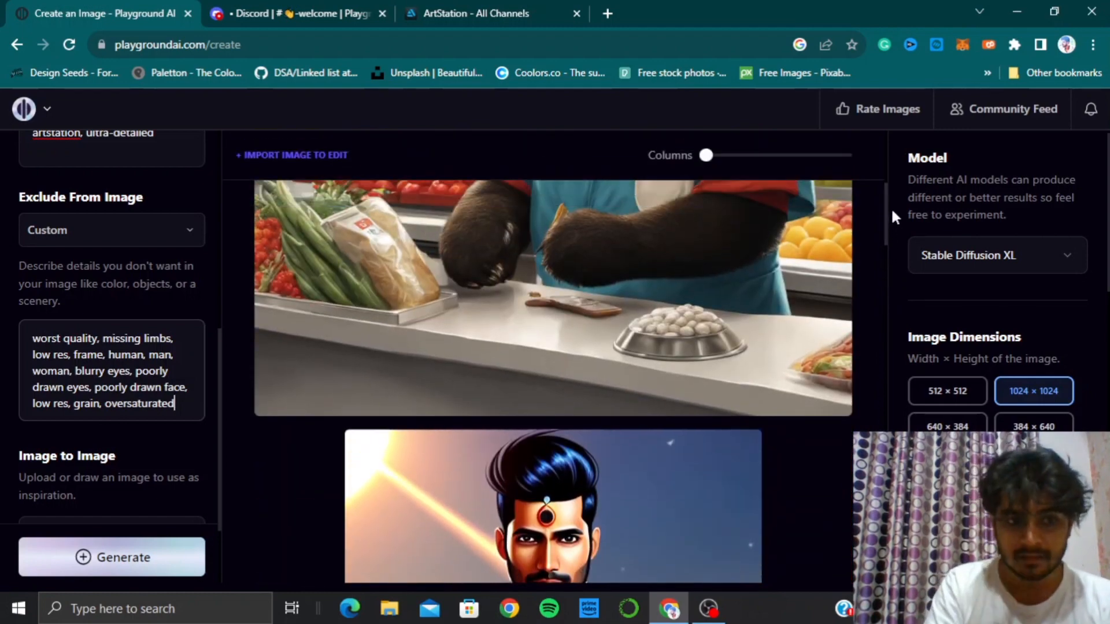
text(,)
scroll(884, 208, up, 2)
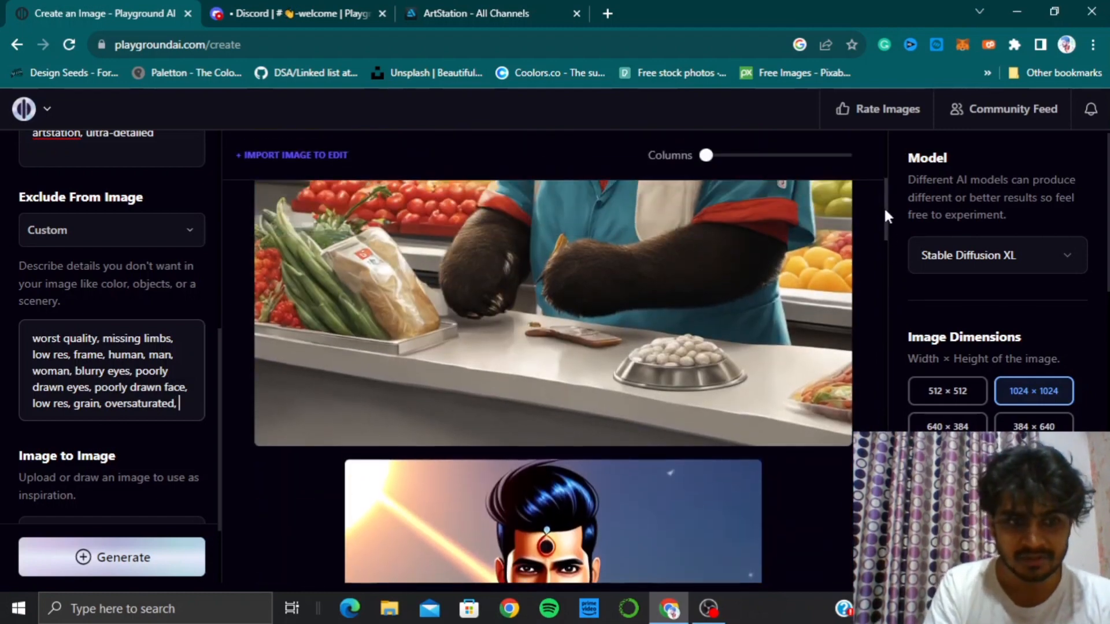
Step: Add "nudity, blurry, 3D," to the list of details to exclude from the image
text(nu)
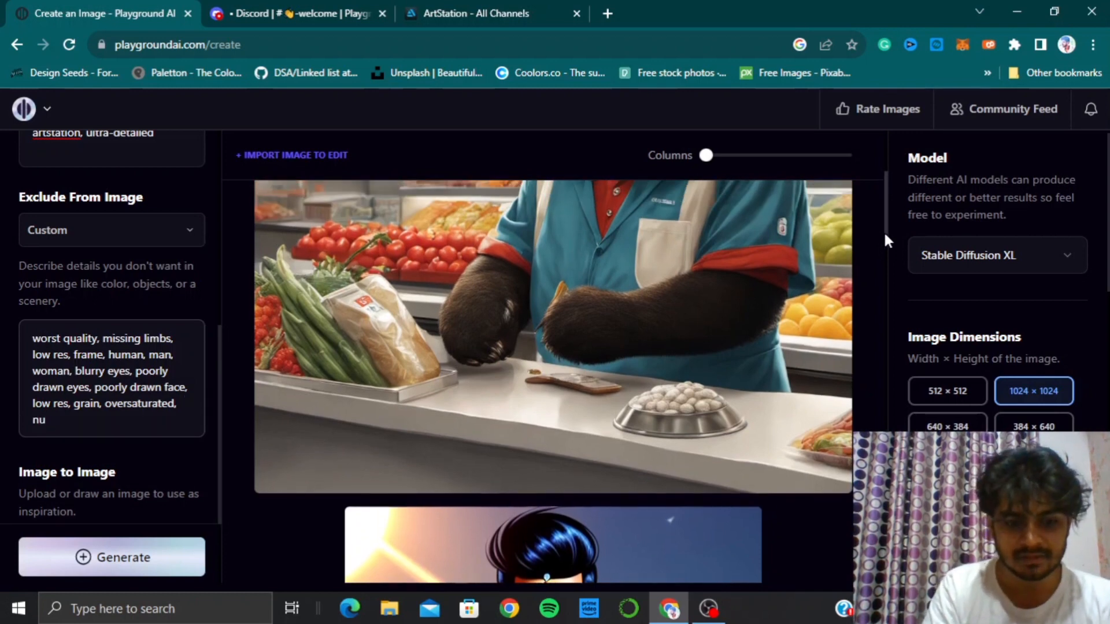
text(dity, blu)
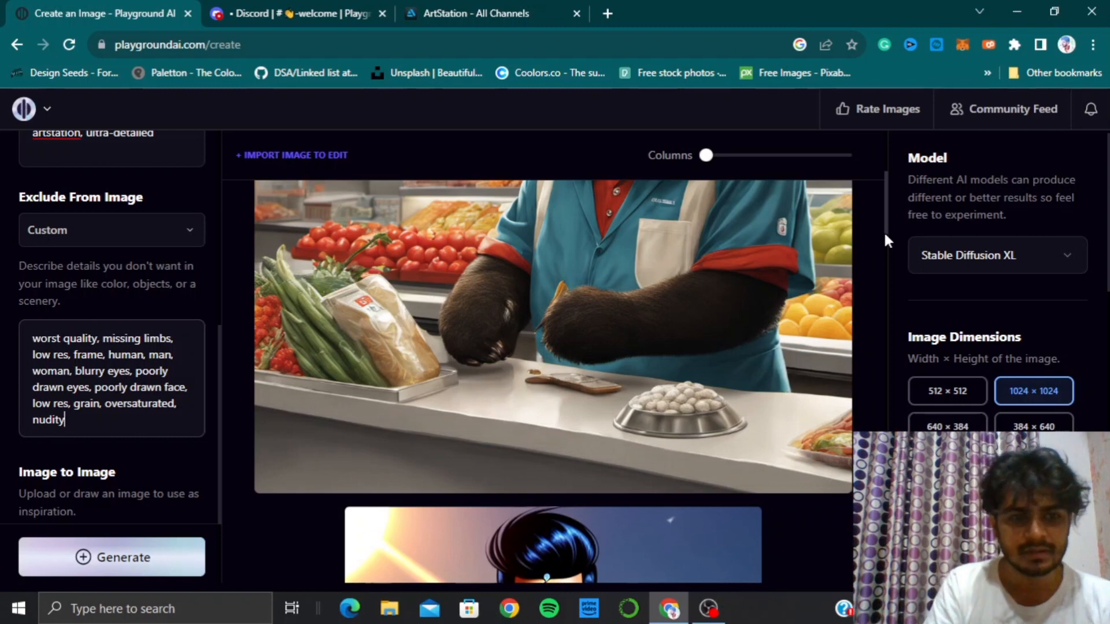
text(rr)
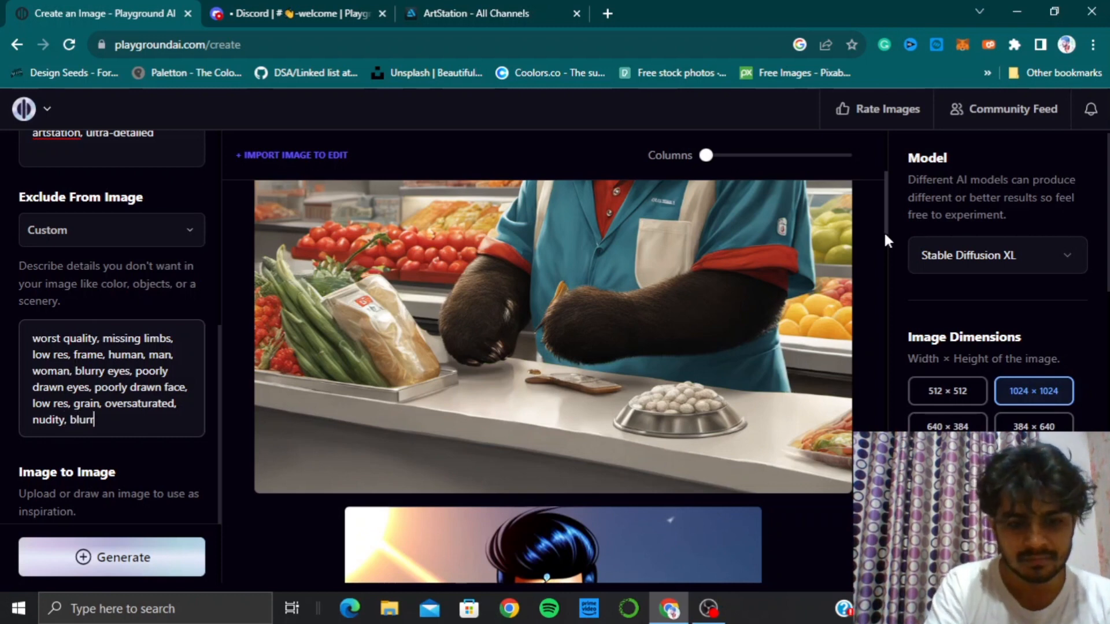
text(y, )
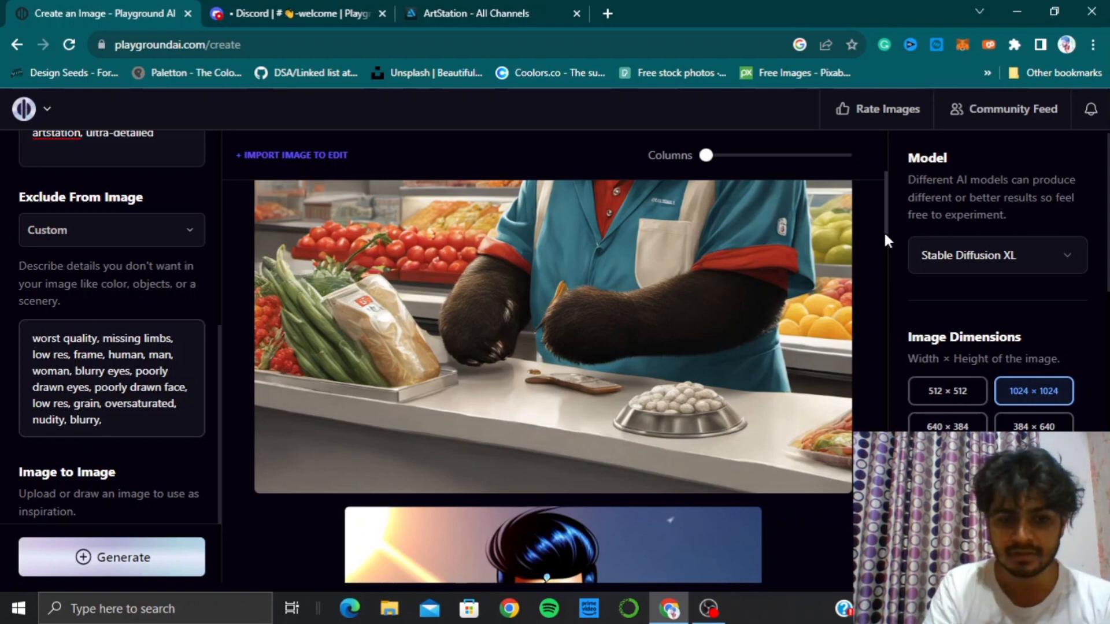
text(3D,)
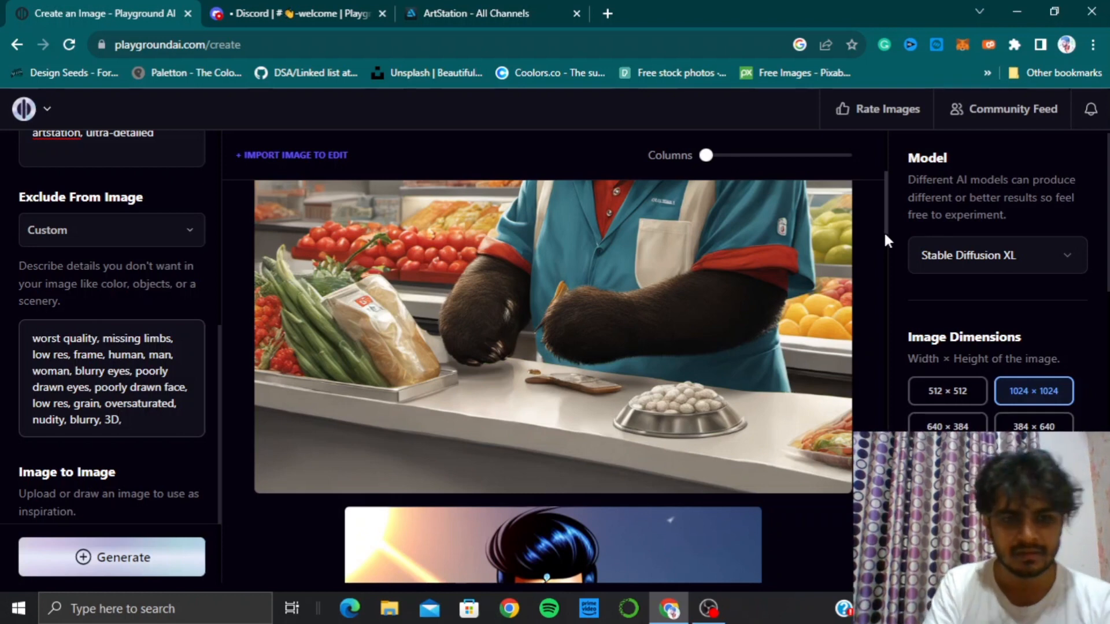
Step: Append "duplicate,multilated" to the excluded image details
text( dup)
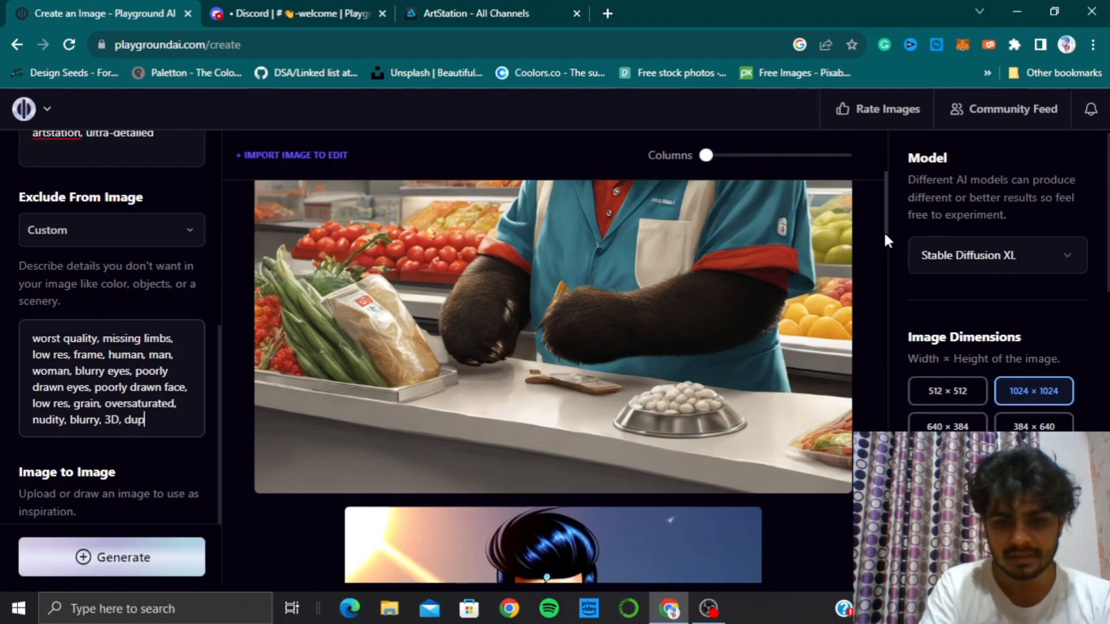
text(licate)
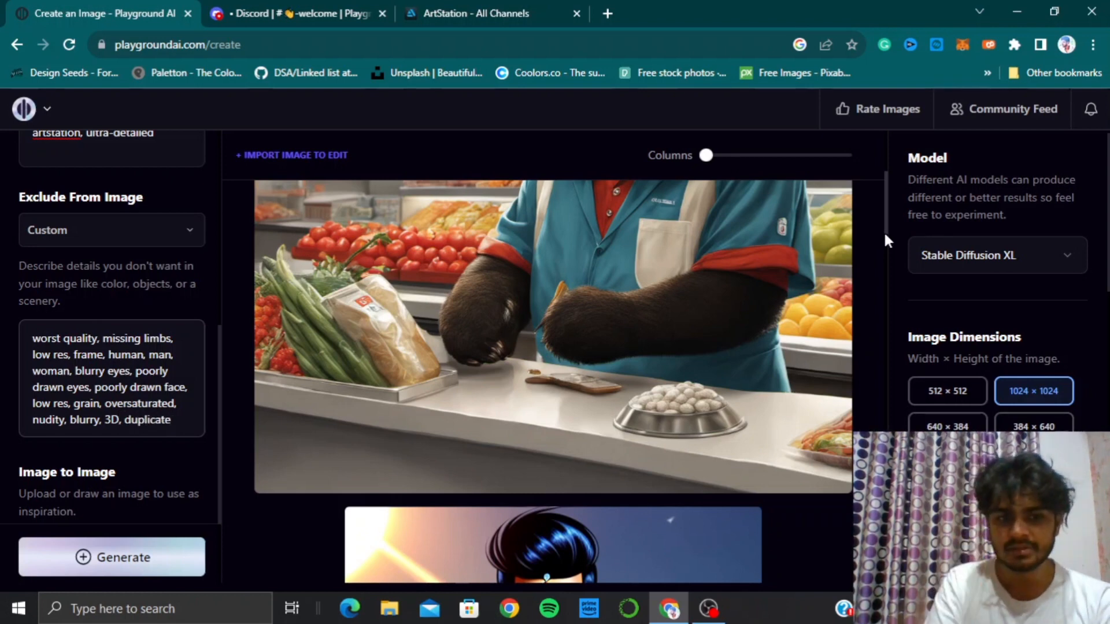
text(,)
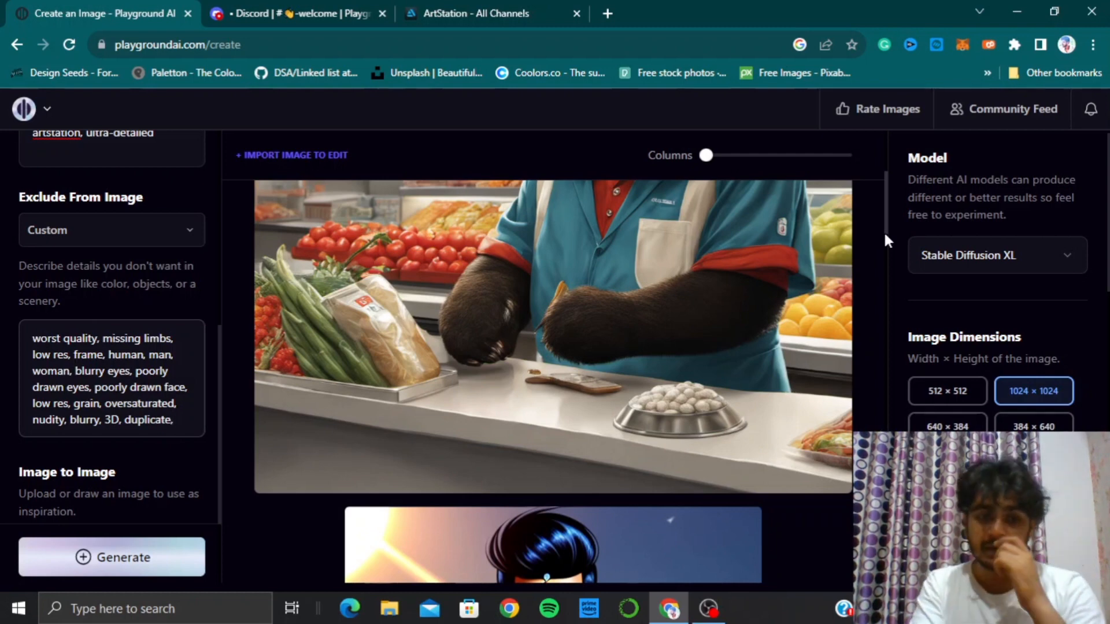
text(multilated)
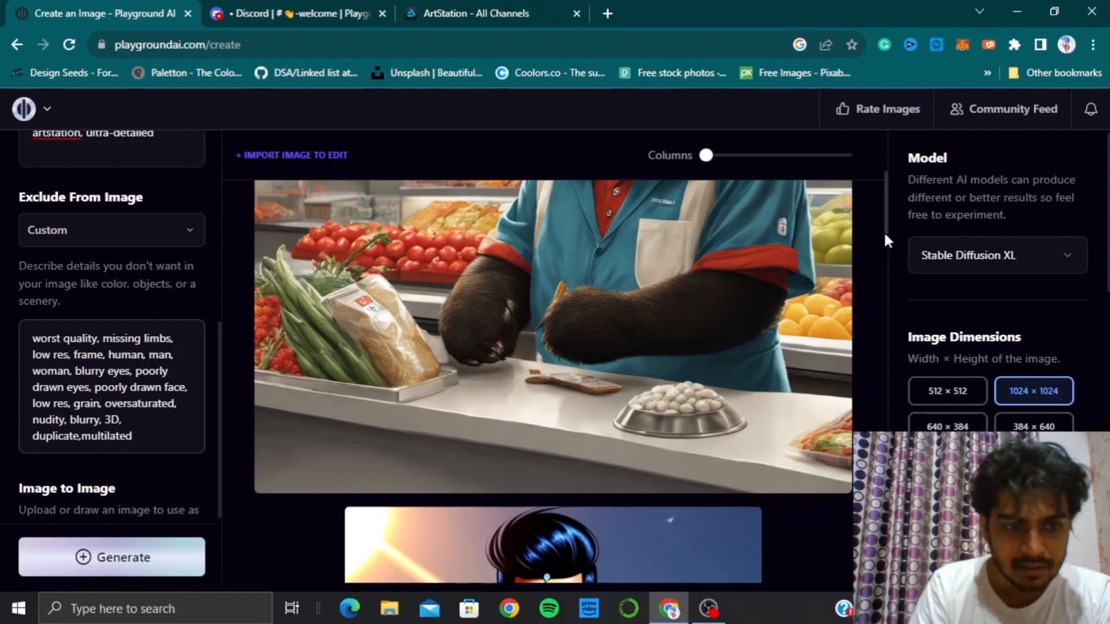
Step: Insert the missing space before "multilated" in the exclusion list and return the text cursor to the end of the list
key(Left)
key(Left)
key(Left)
key(Left)
key(Left)
key(Left)
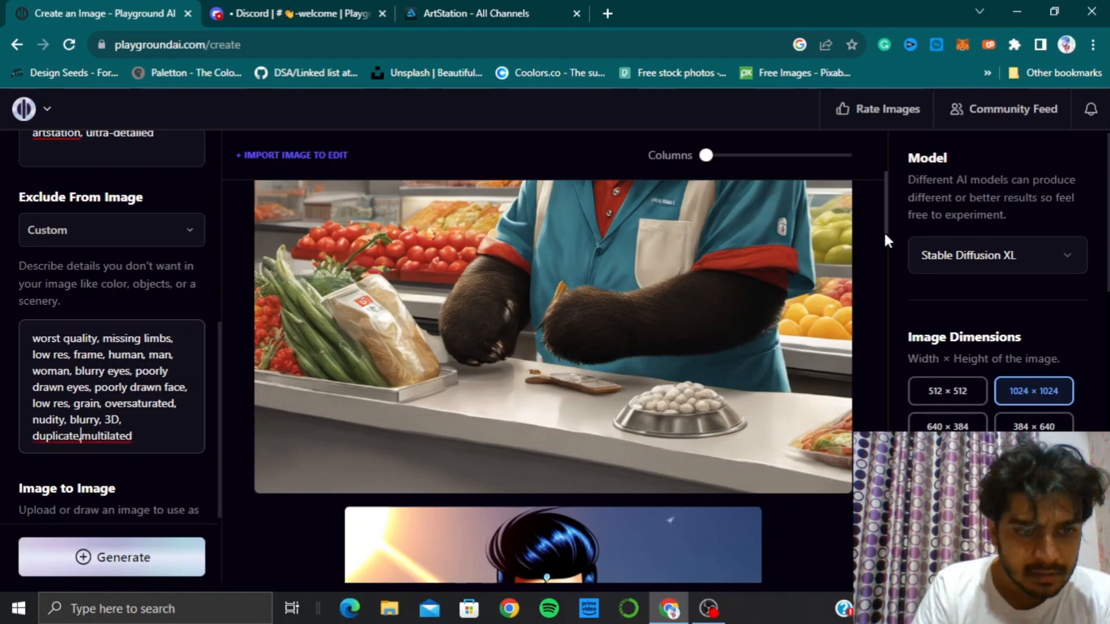
key(Right)
key(Right)
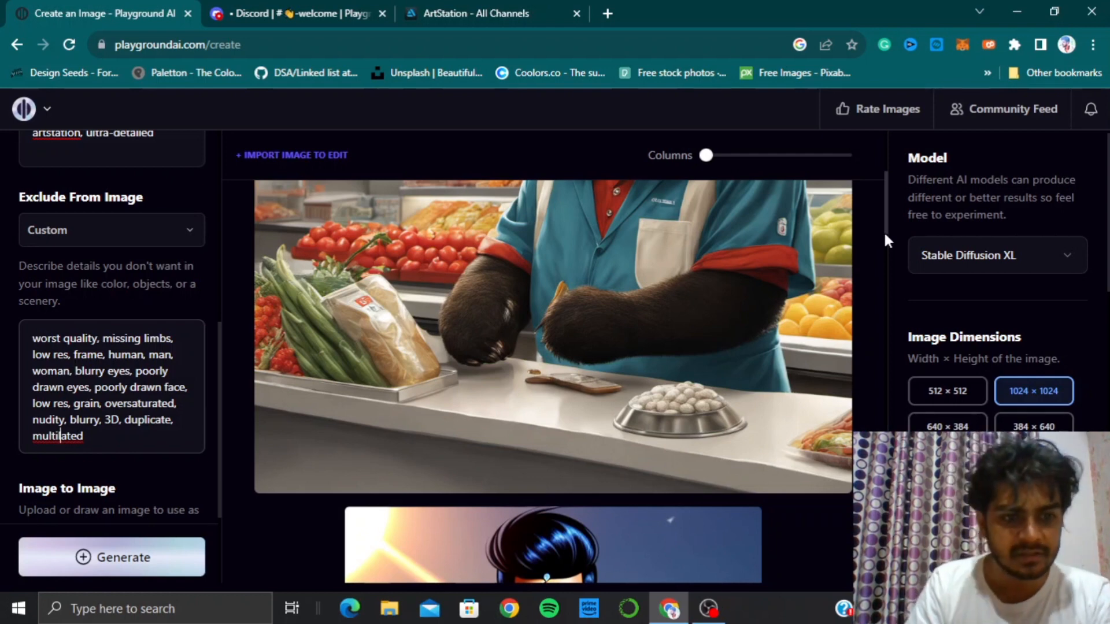
key(Right)
key(Right)
key(Right)
key(Right)
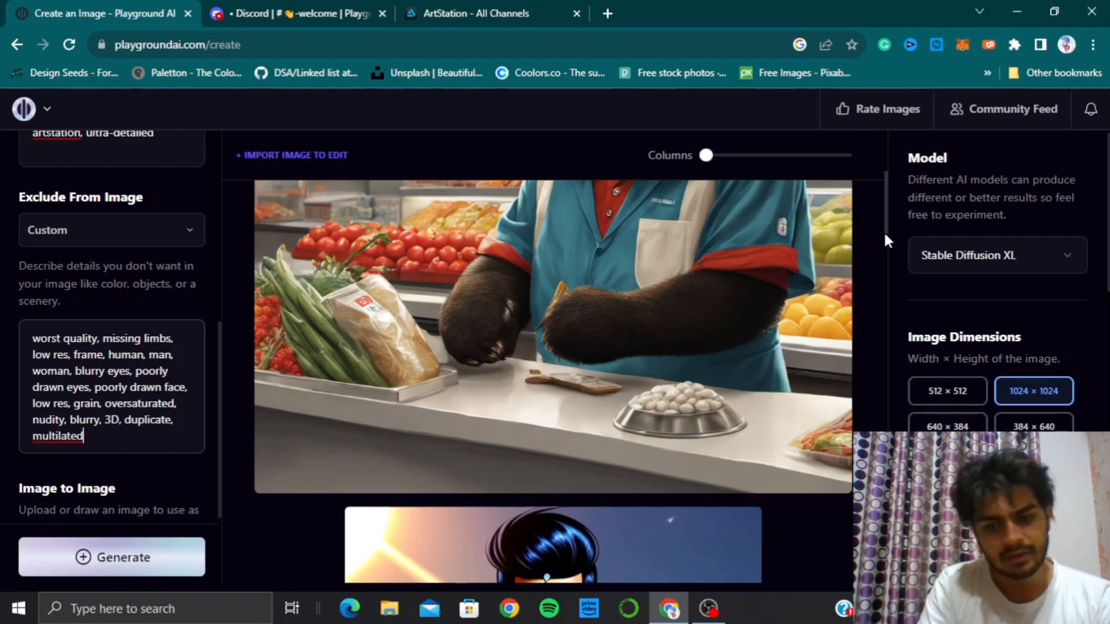
Step: Append ", out of frame" to the excluded image details after "multilated"
text(, out o)
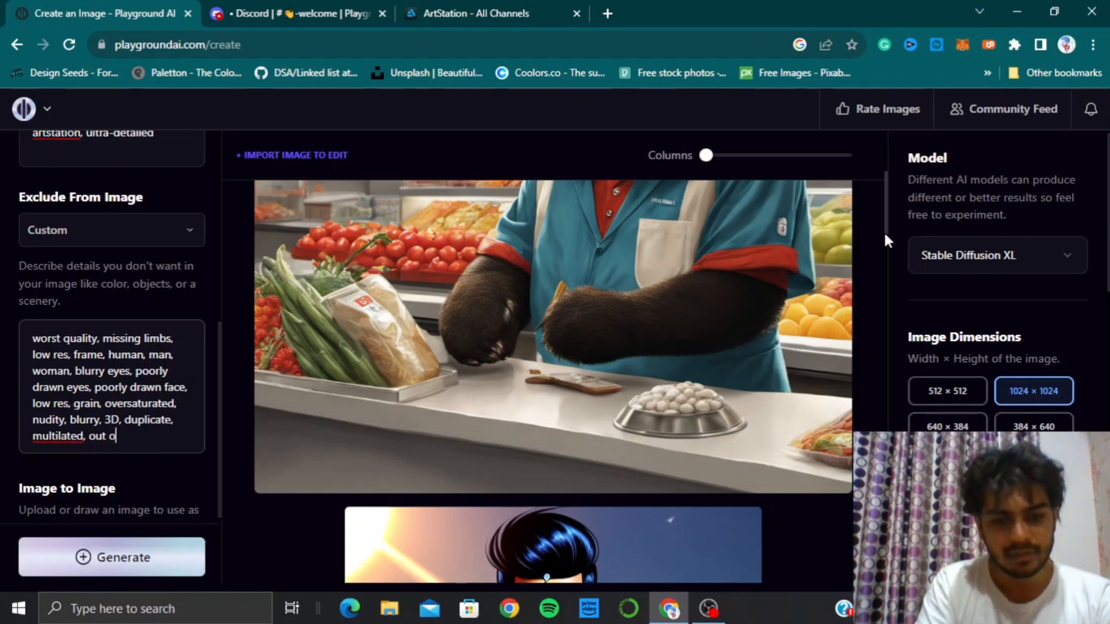
text(f frame)
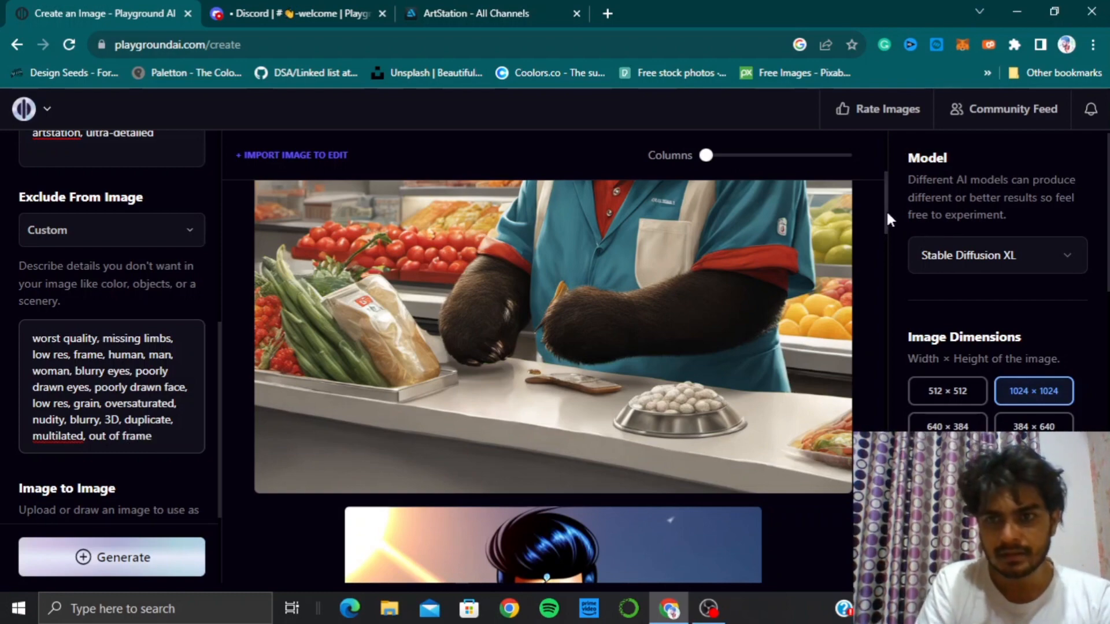
drag(885, 210, 925, 399)
scroll(831, 428, up, 1)
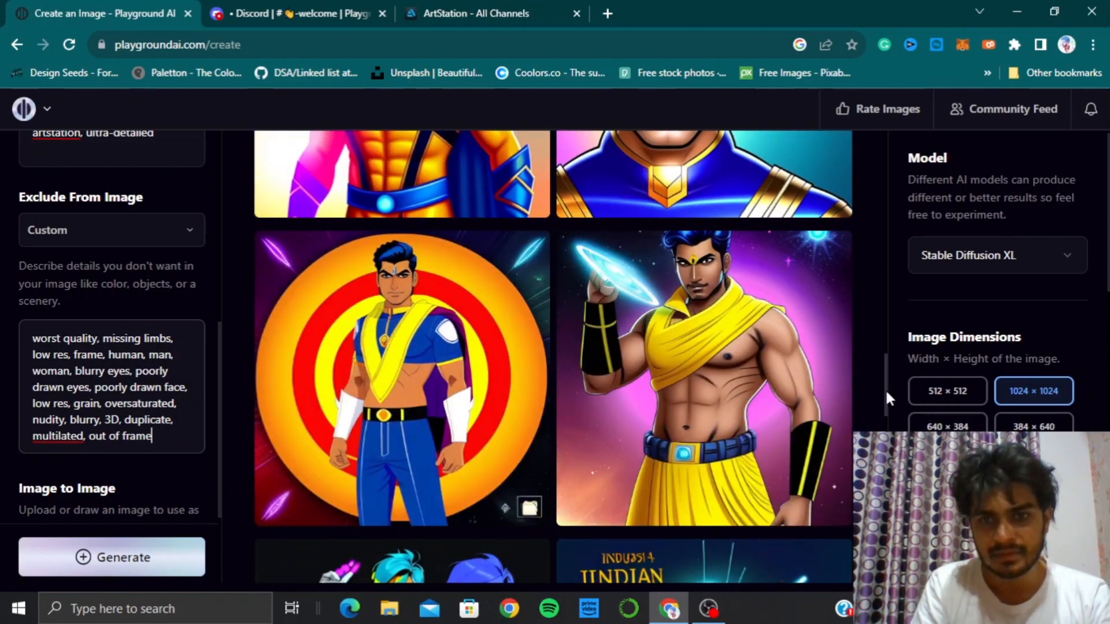
right_click(886, 393)
click(795, 460)
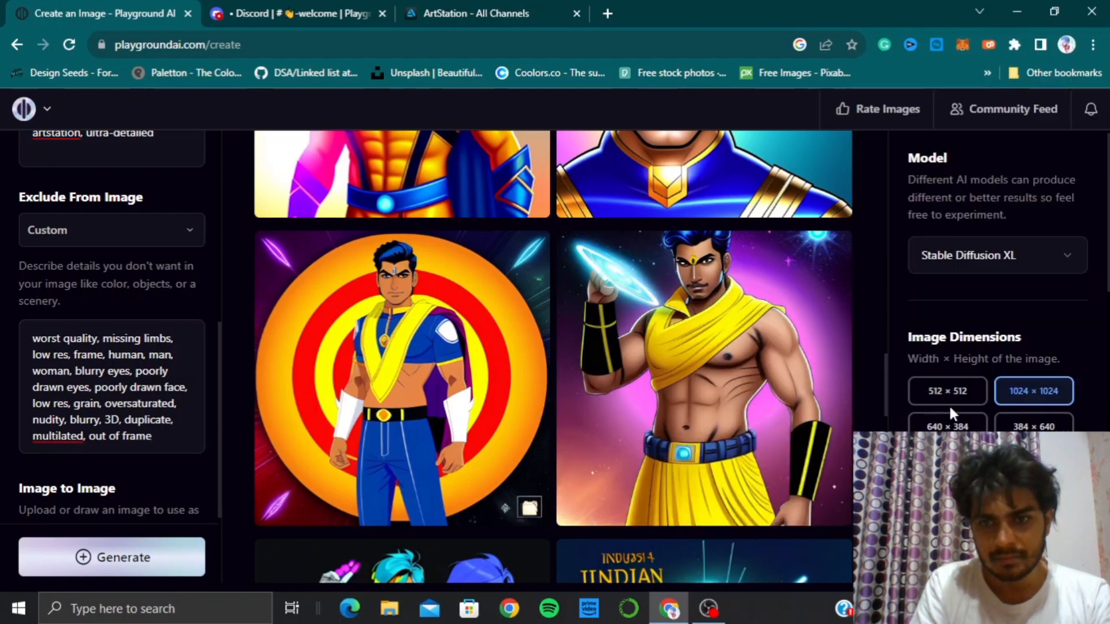
mouse_move(886, 399)
mouse_down()
mouse_move(885, 562)
mouse_move(885, 398)
mouse_up()
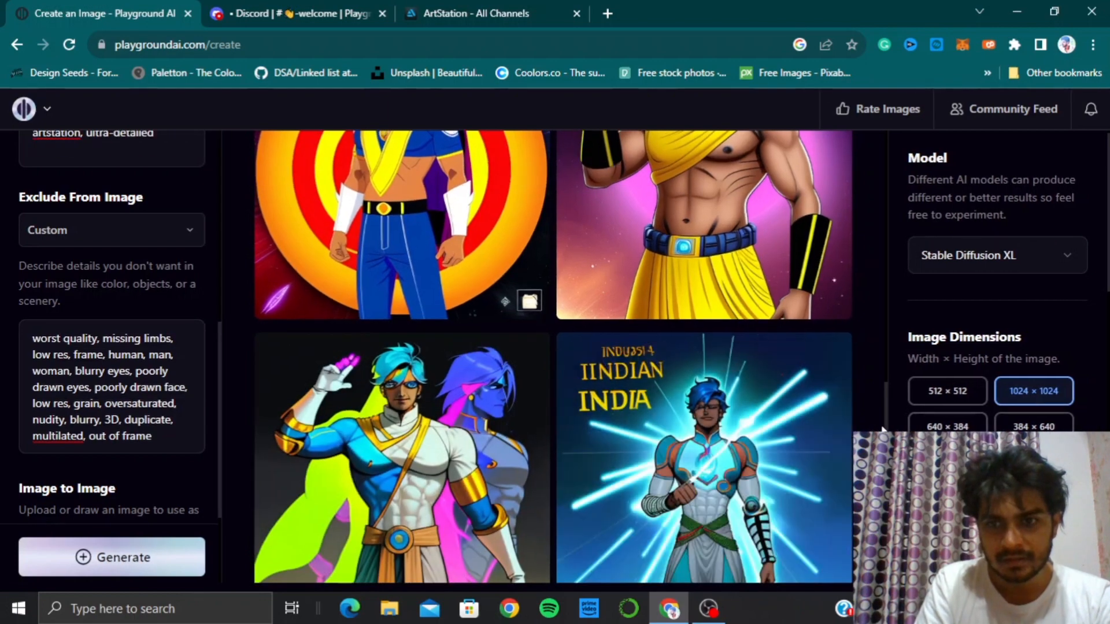
drag(886, 429, 883, 234)
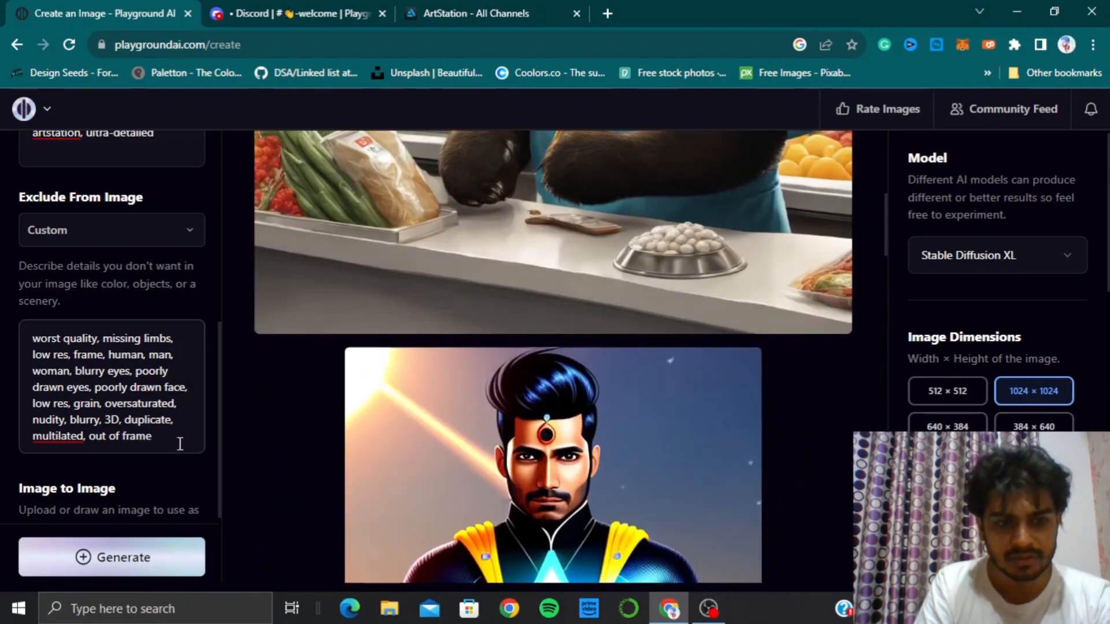
Step: Add the distortion terms "mutation, deformed," to the end of the exclusion list, separated from the previous term by a comma
text(, m)
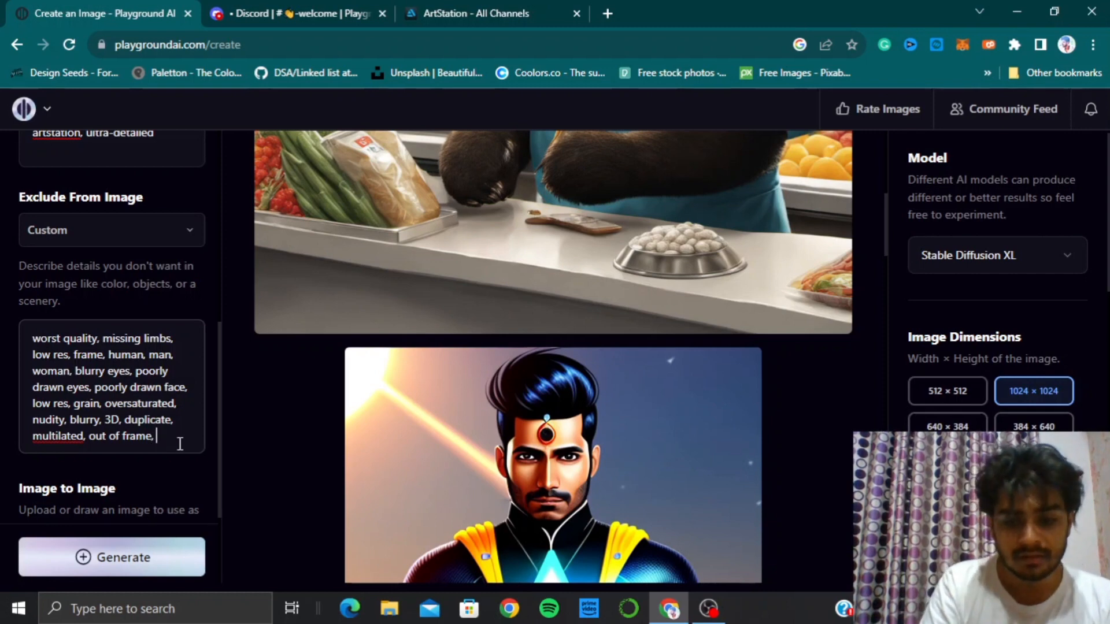
text(u)
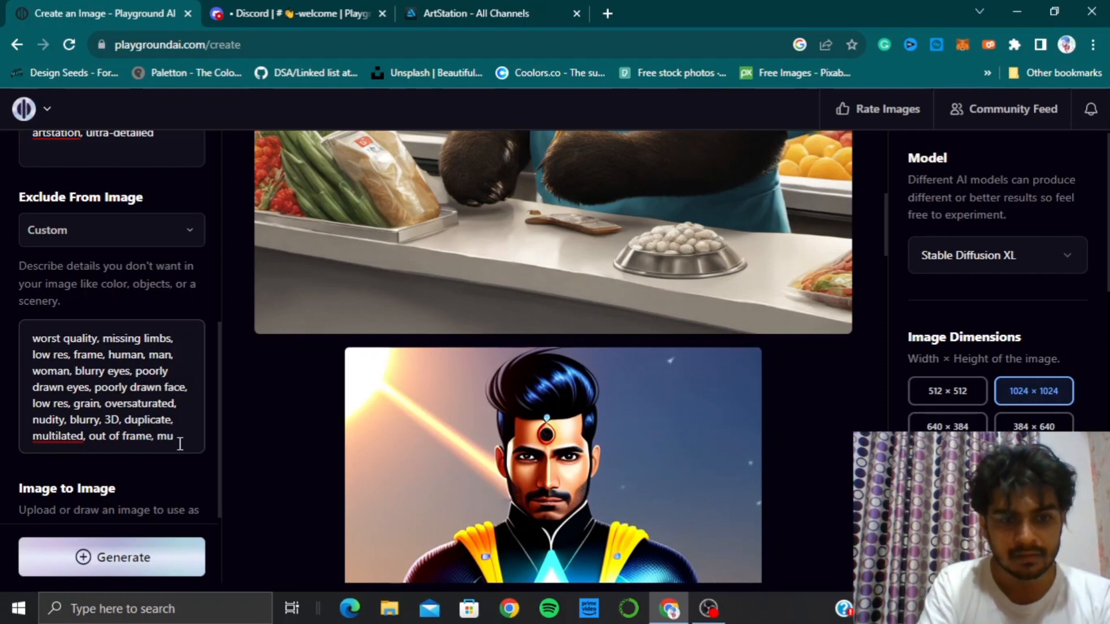
text(ta)
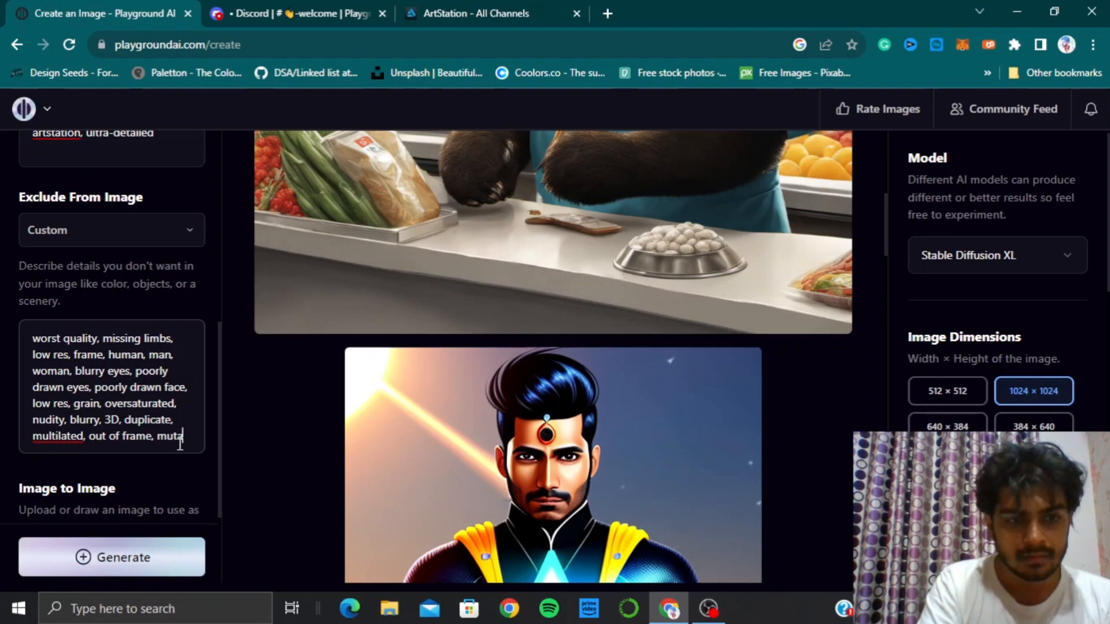
text(t)
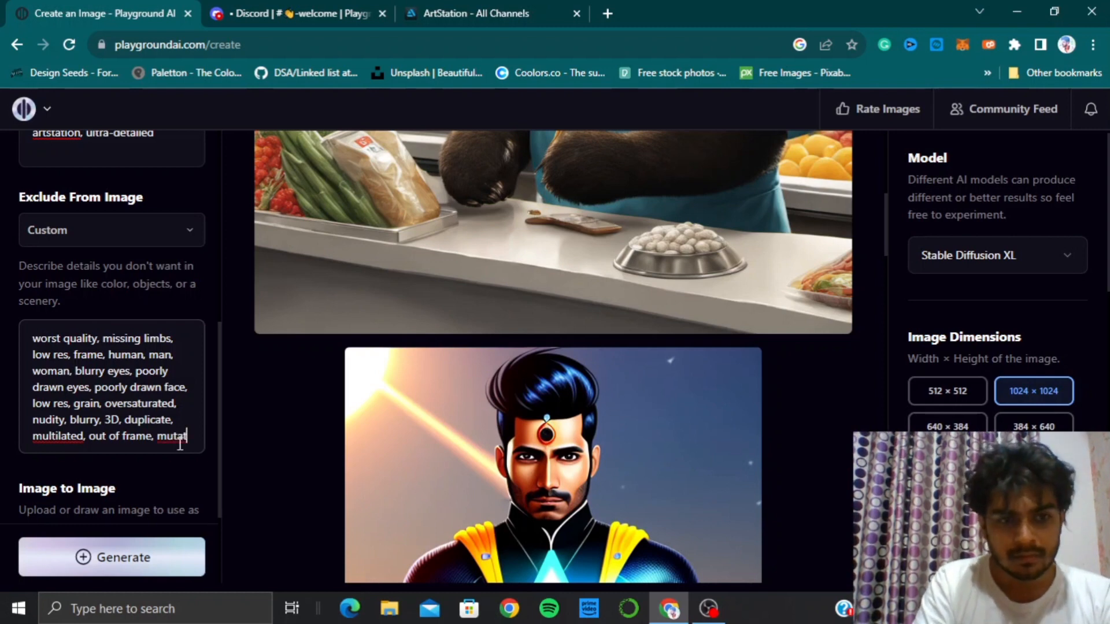
text(ion)
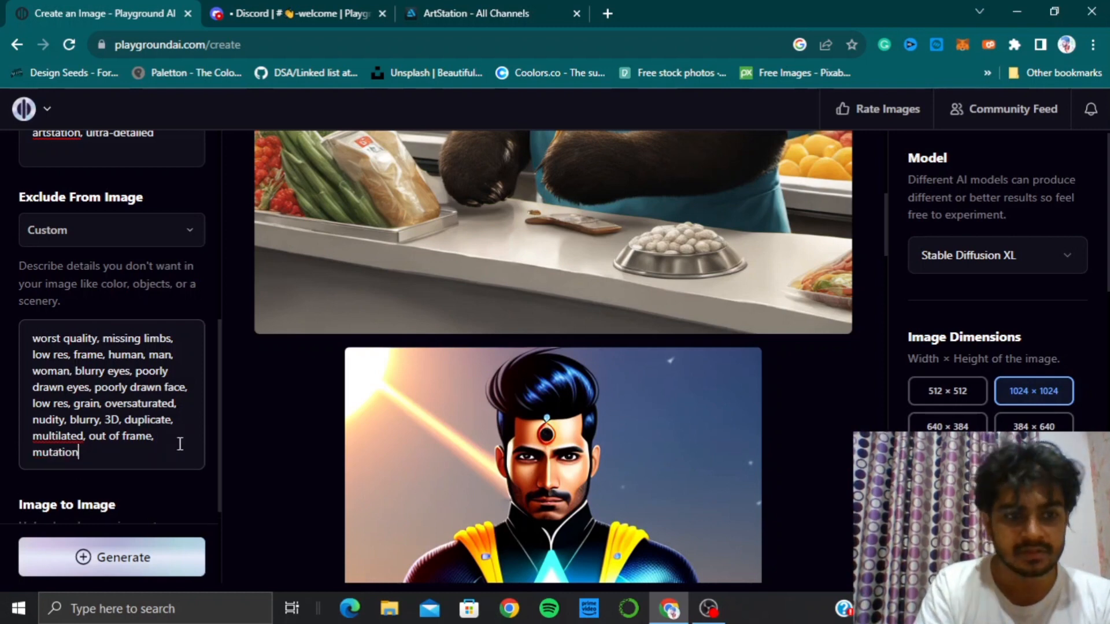
text(,)
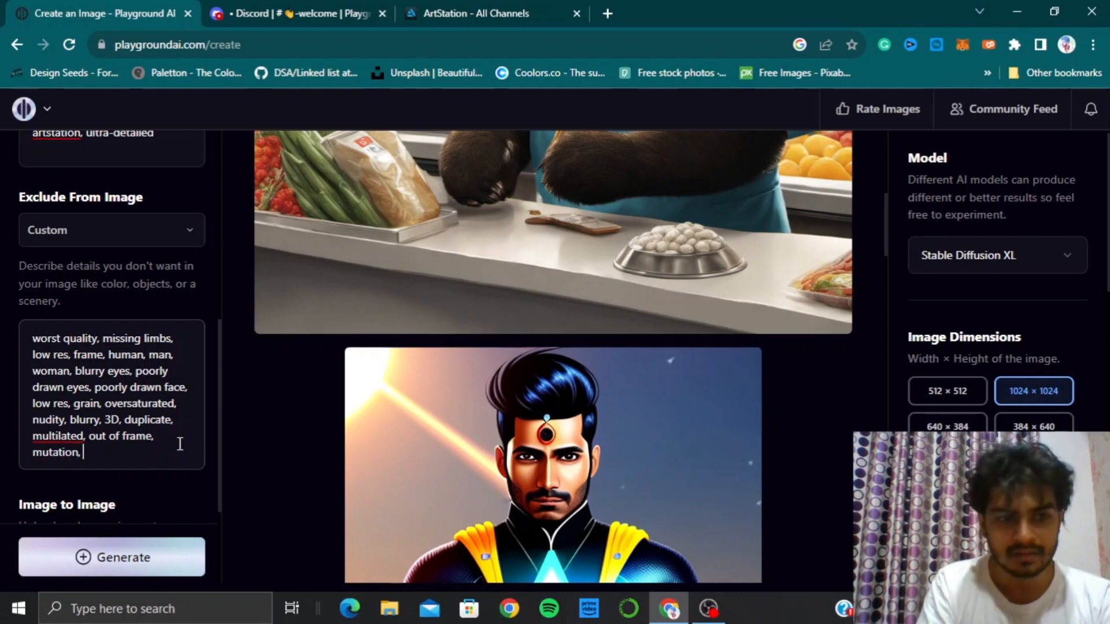
text(  deforme)
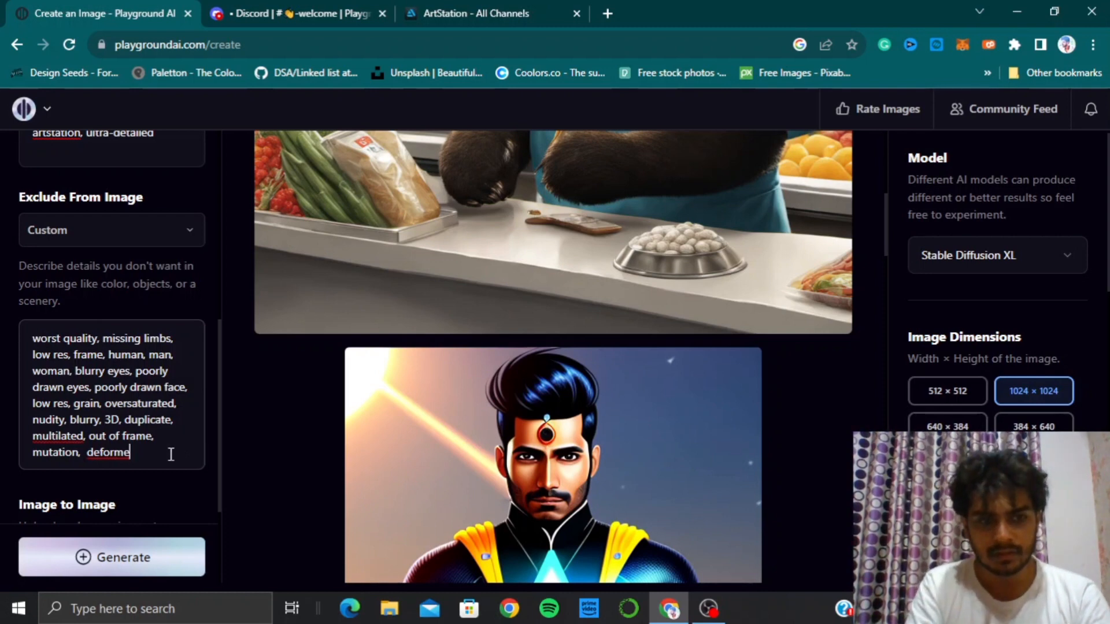
text(d)
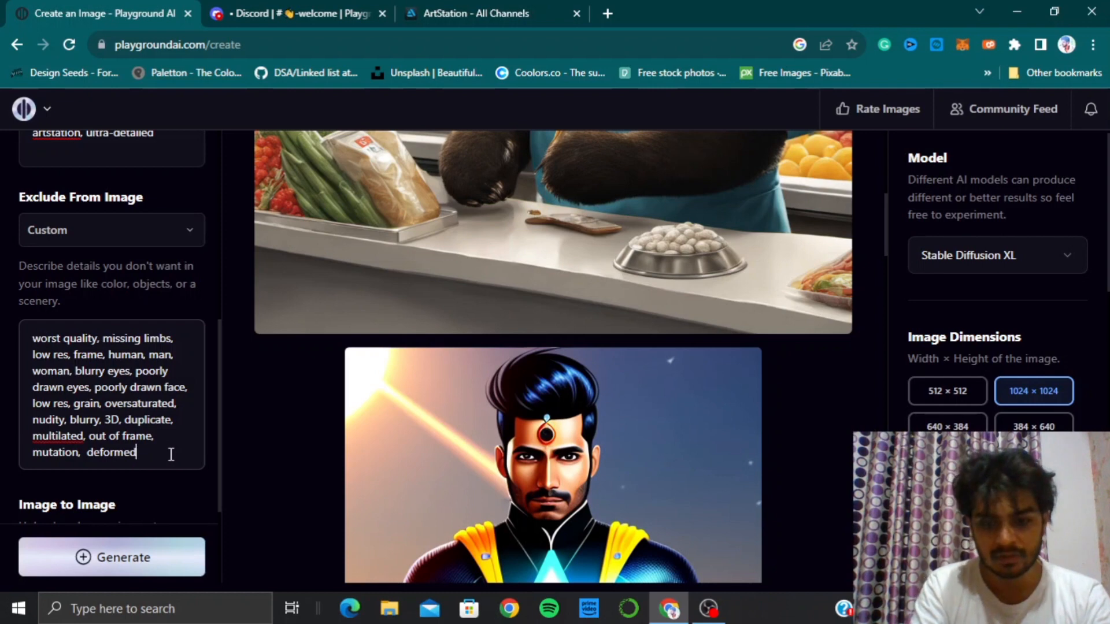
text(, )
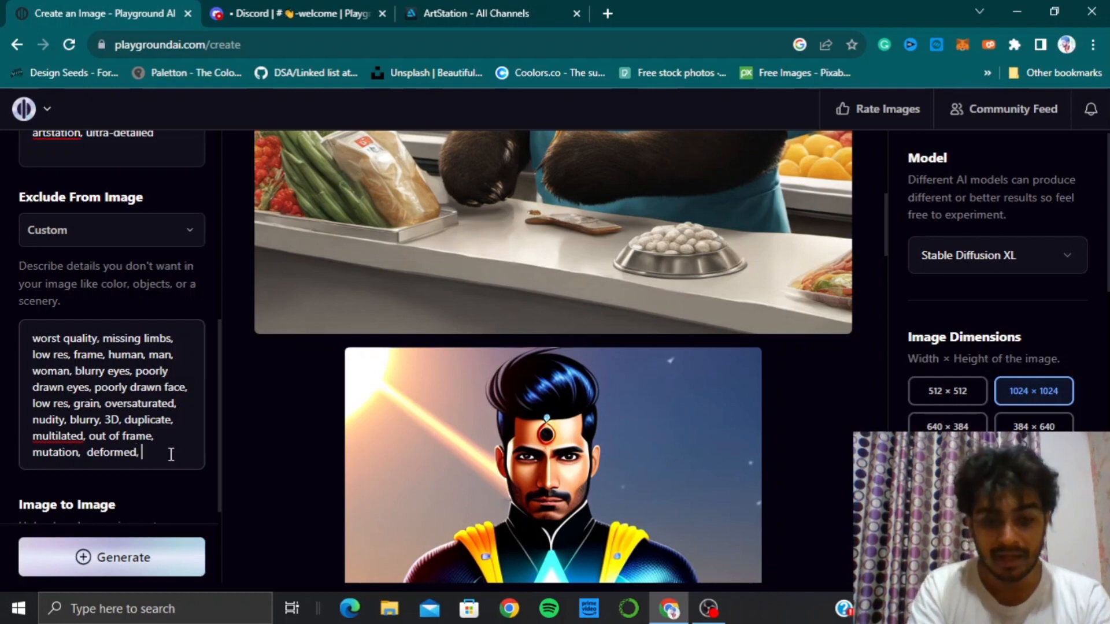
Step: Add the body-related terms "bad anatomy, bad proportions," to the details to exclude from the image
text(bad ana)
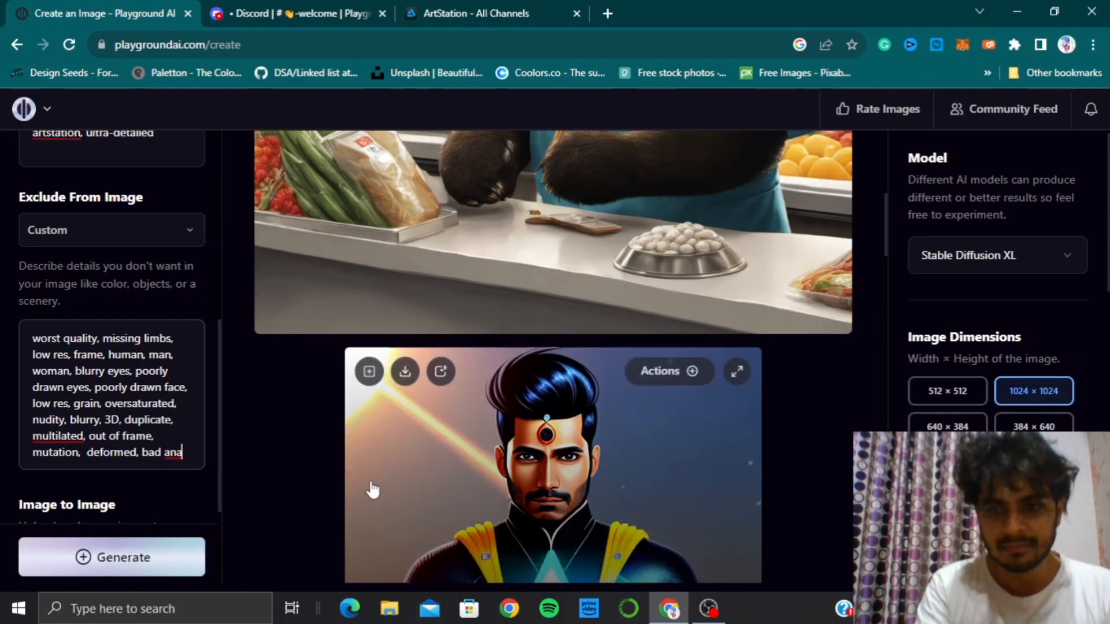
text(tomy, )
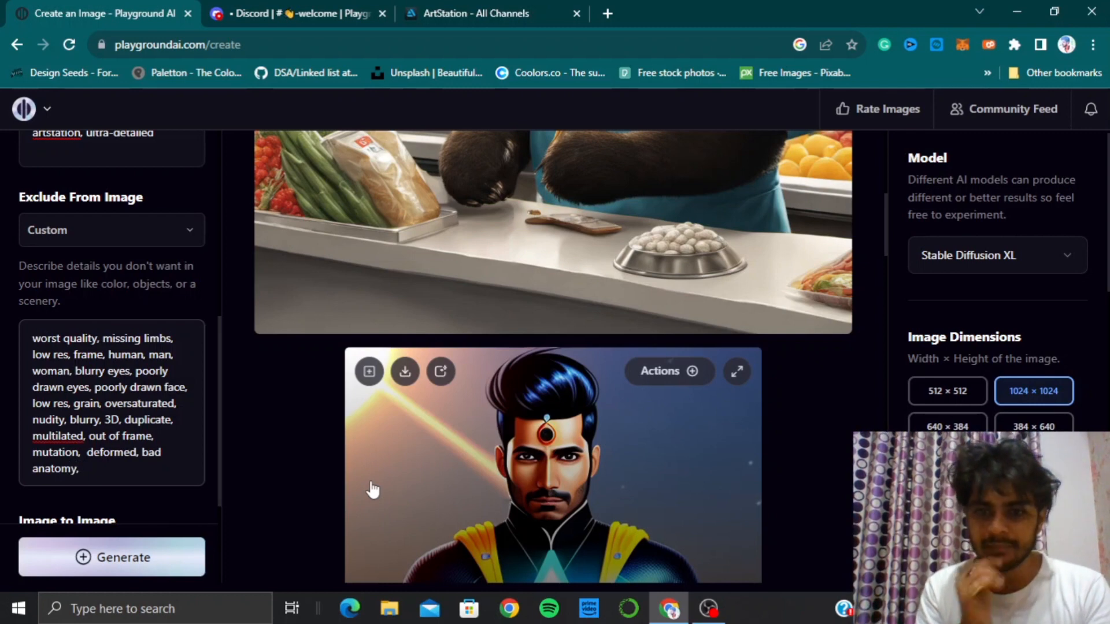
text(bad p)
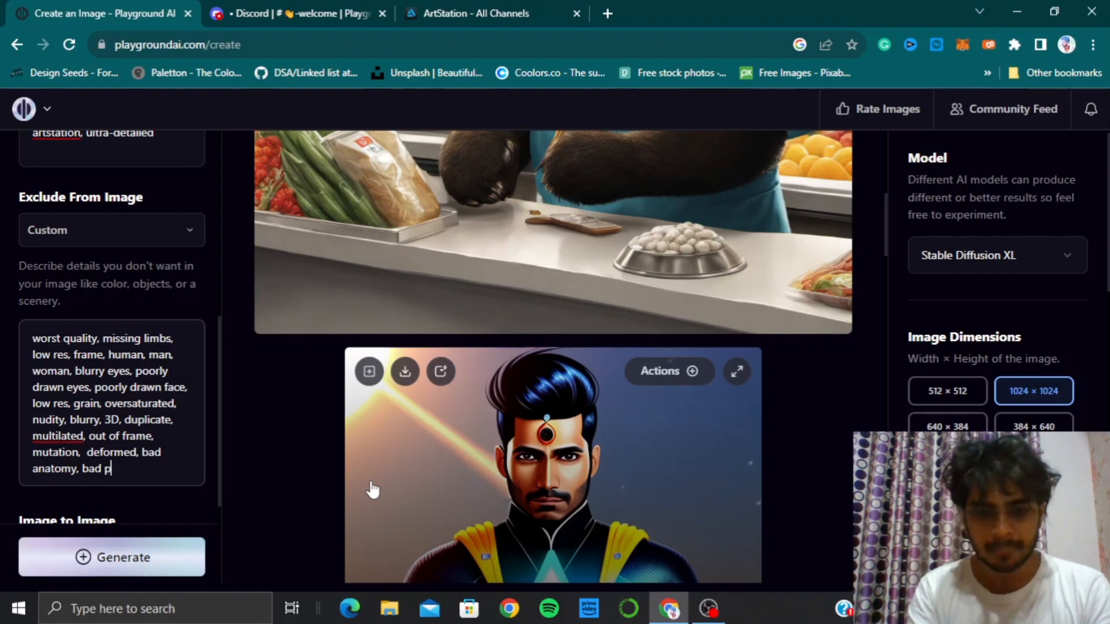
text(o)
key(BackSpace)
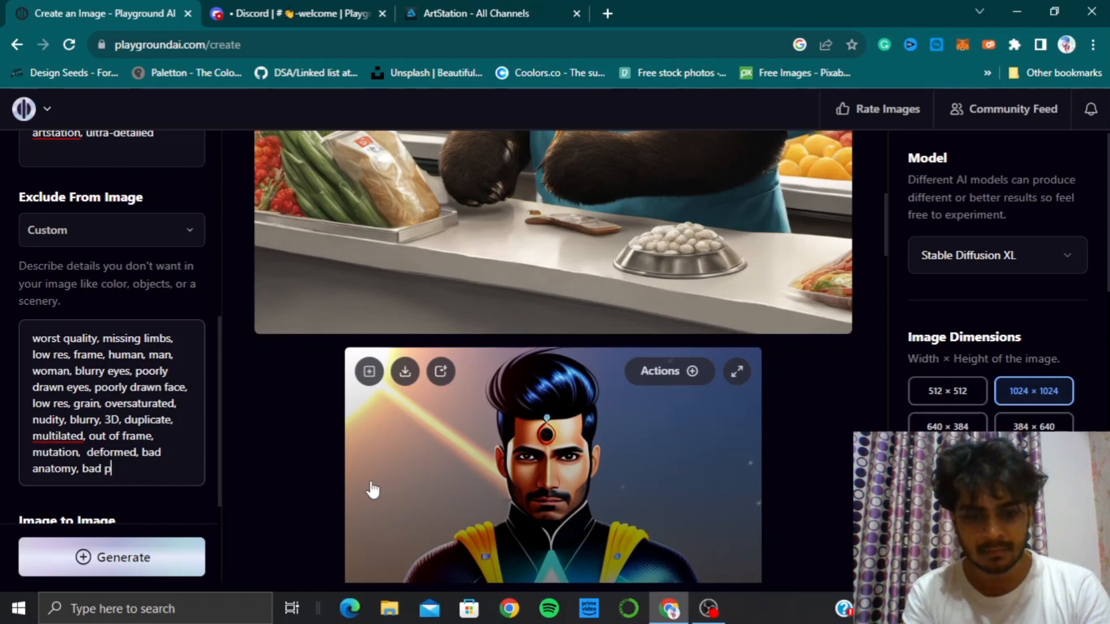
text(ropo)
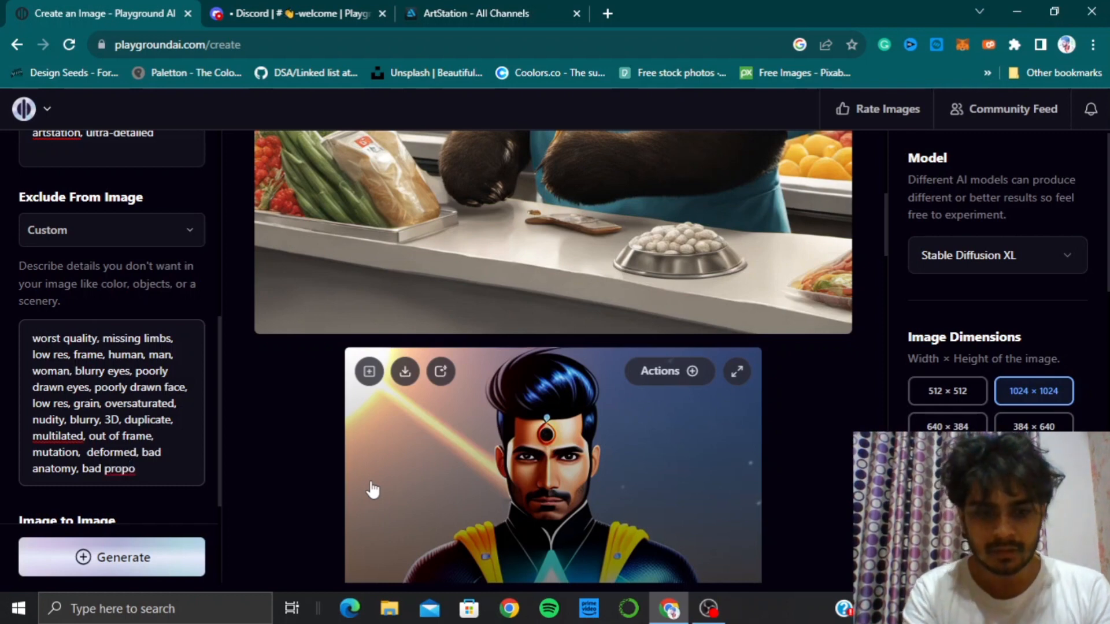
text(rti)
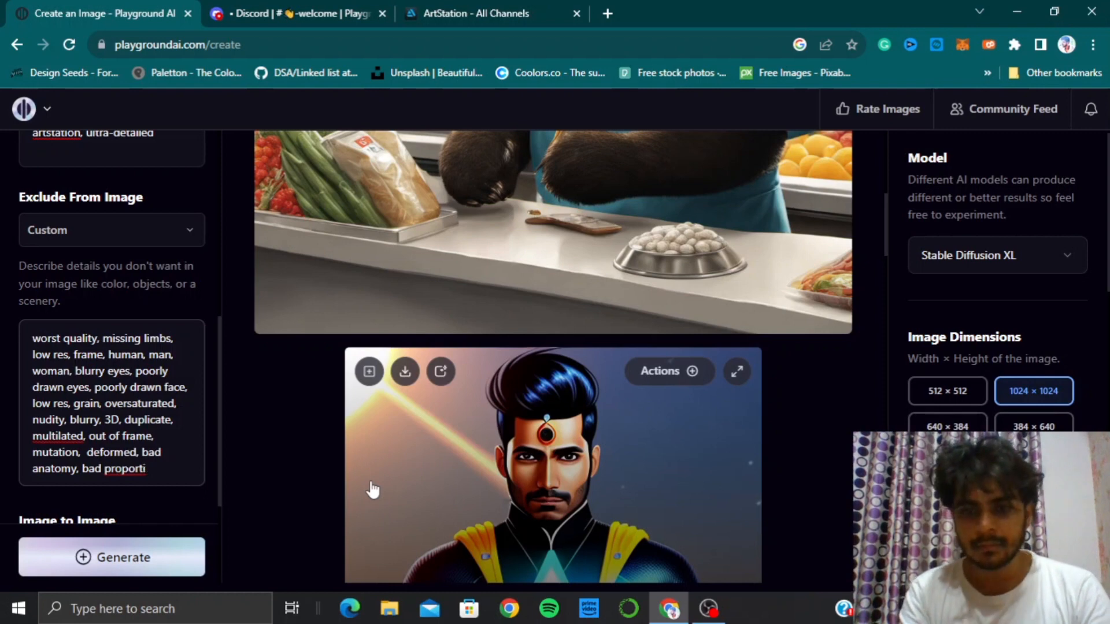
text(on)
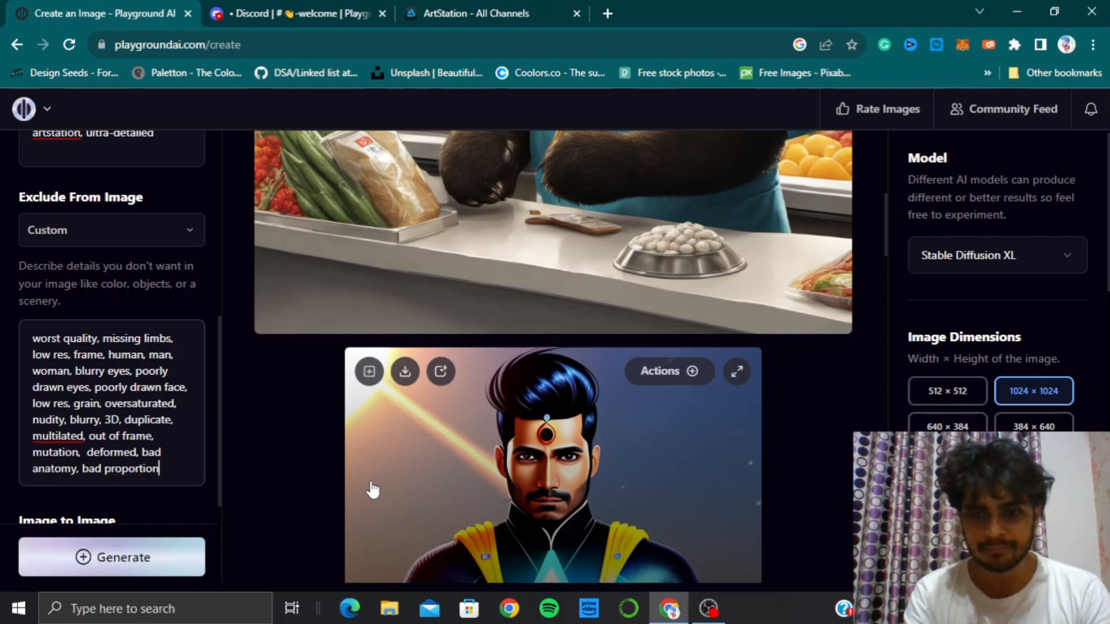
text(s,)
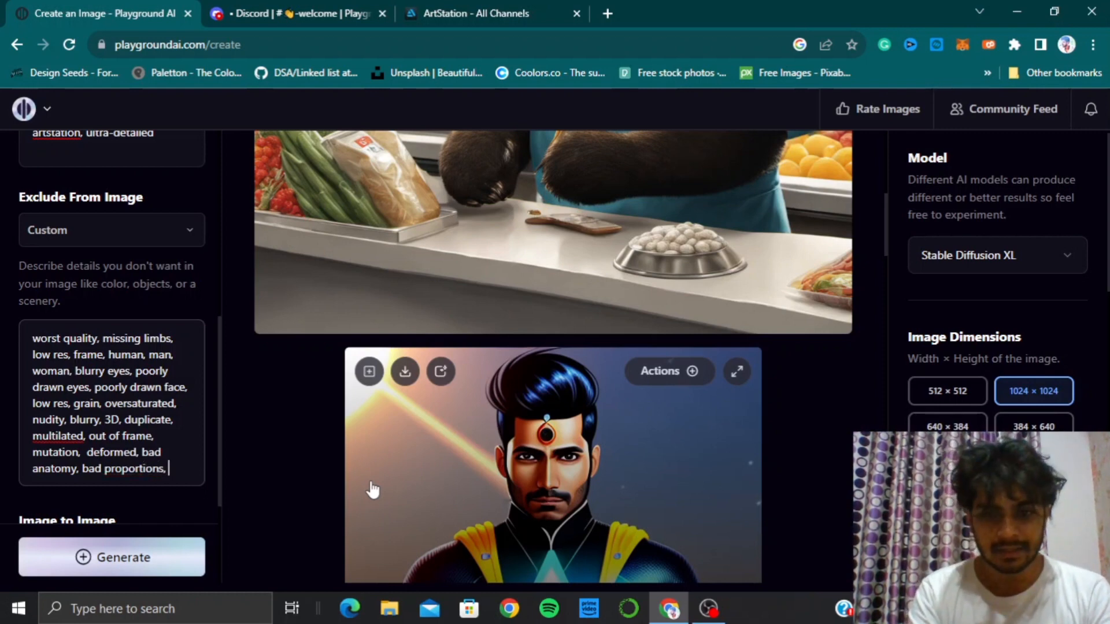
Step: Extend the exclusion list with "extra limbs, cloned face"
text( extra )
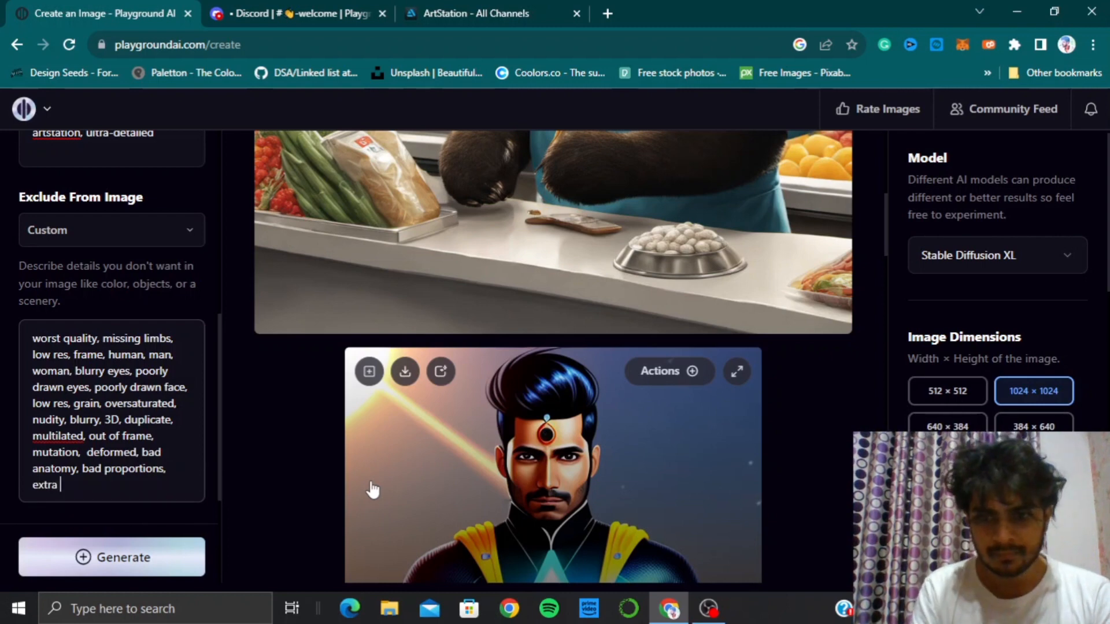
text(li)
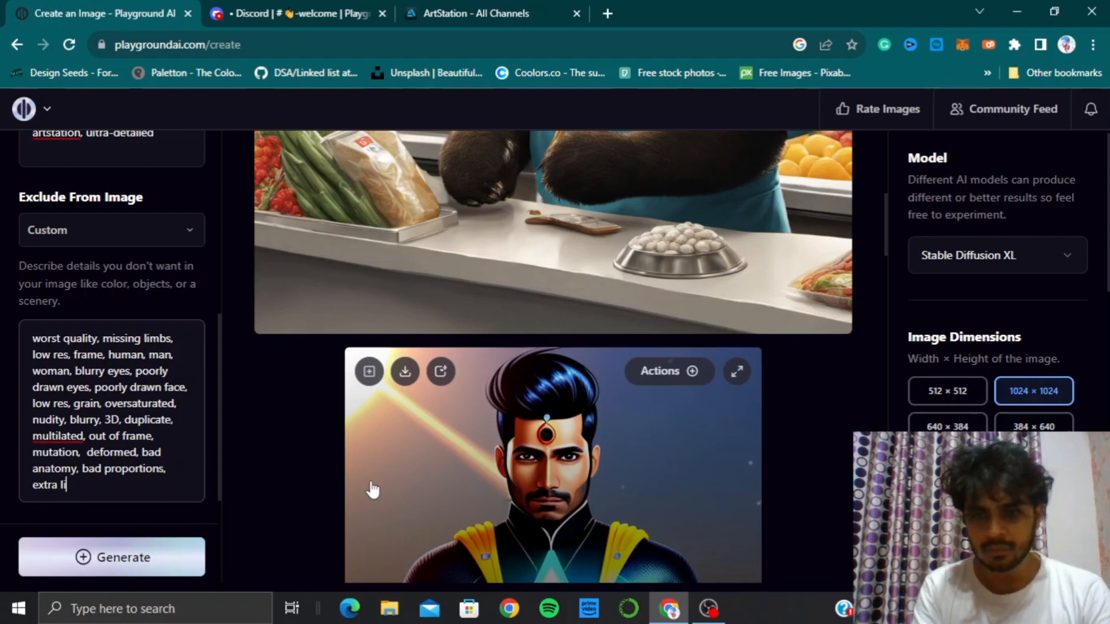
text(mb)
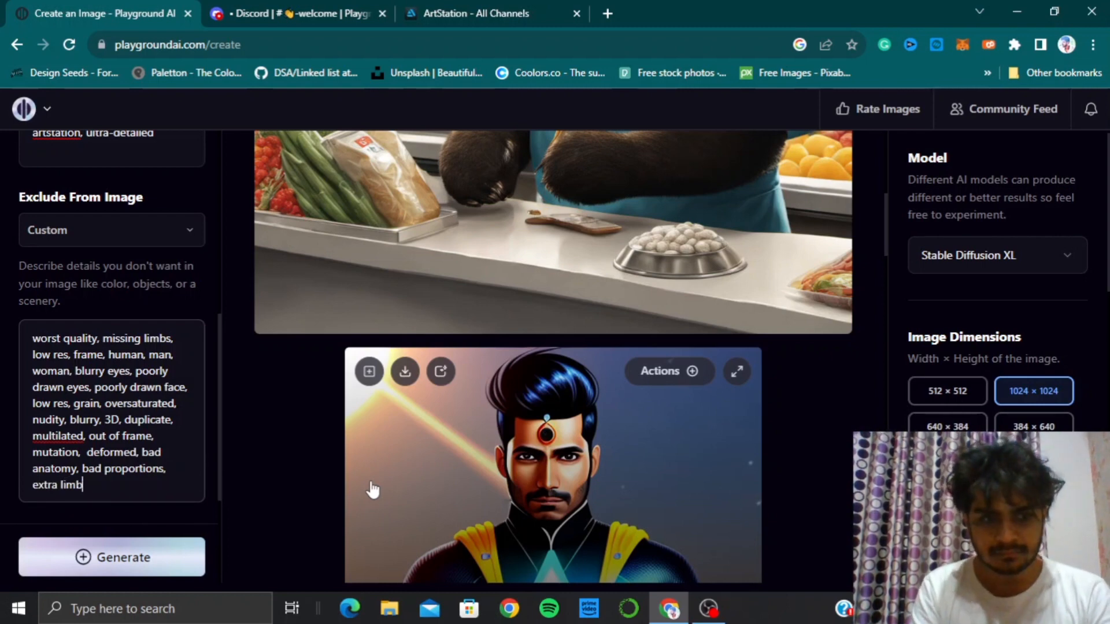
text(s, )
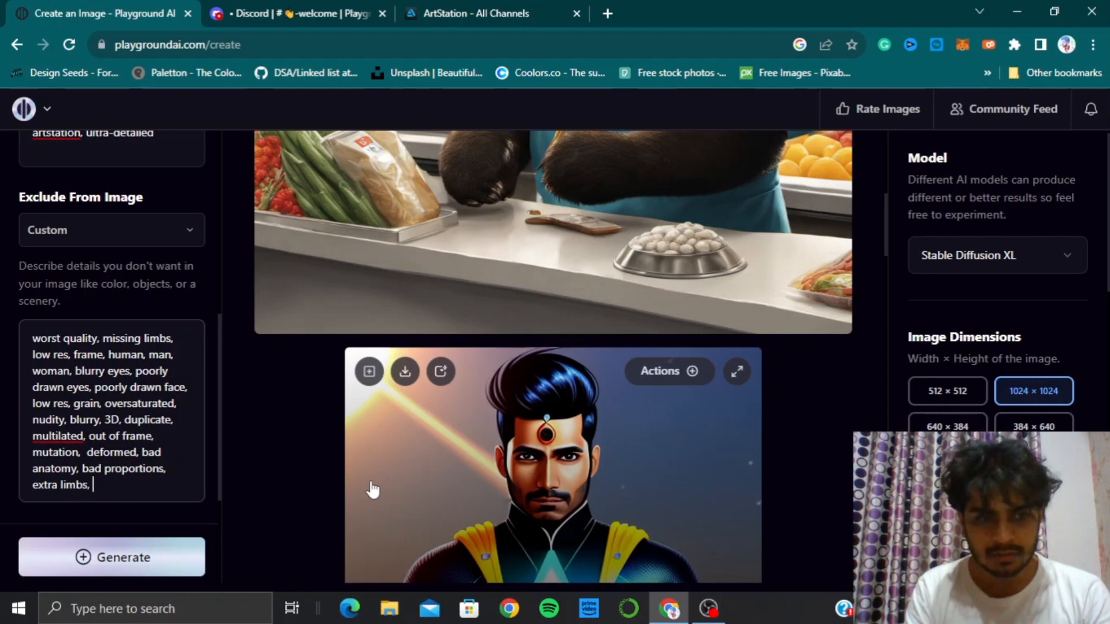
text(clo)
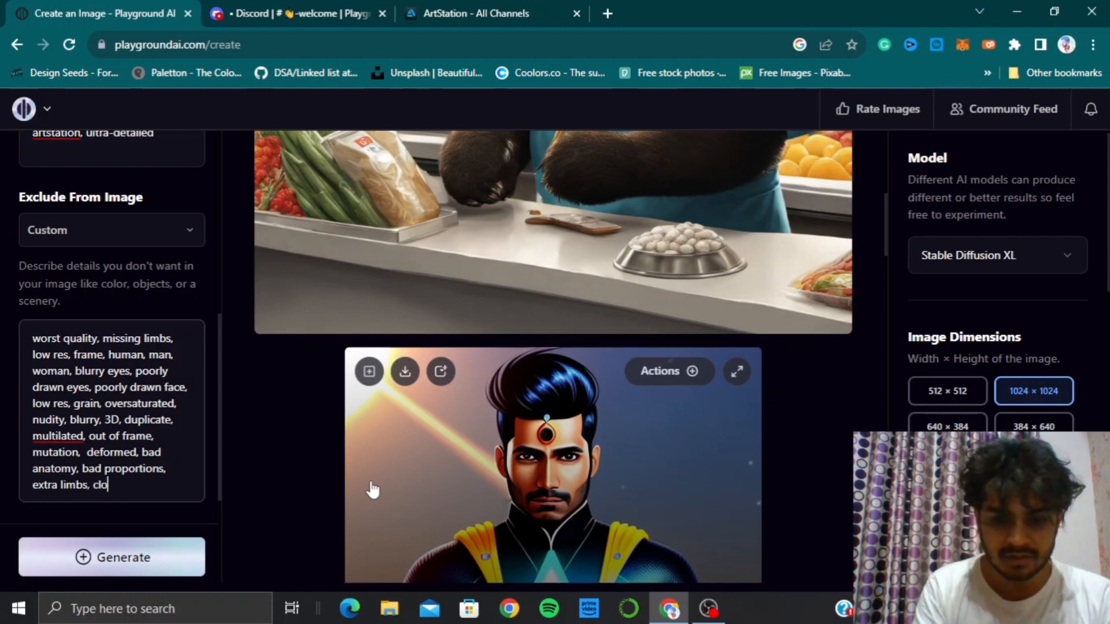
text(ned)
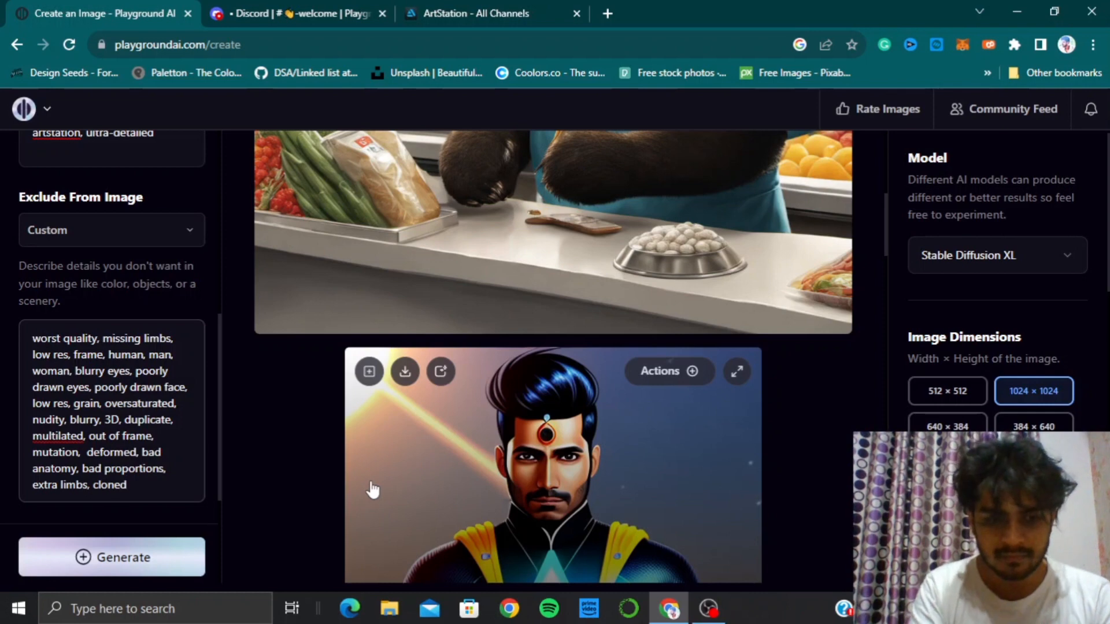
text( face)
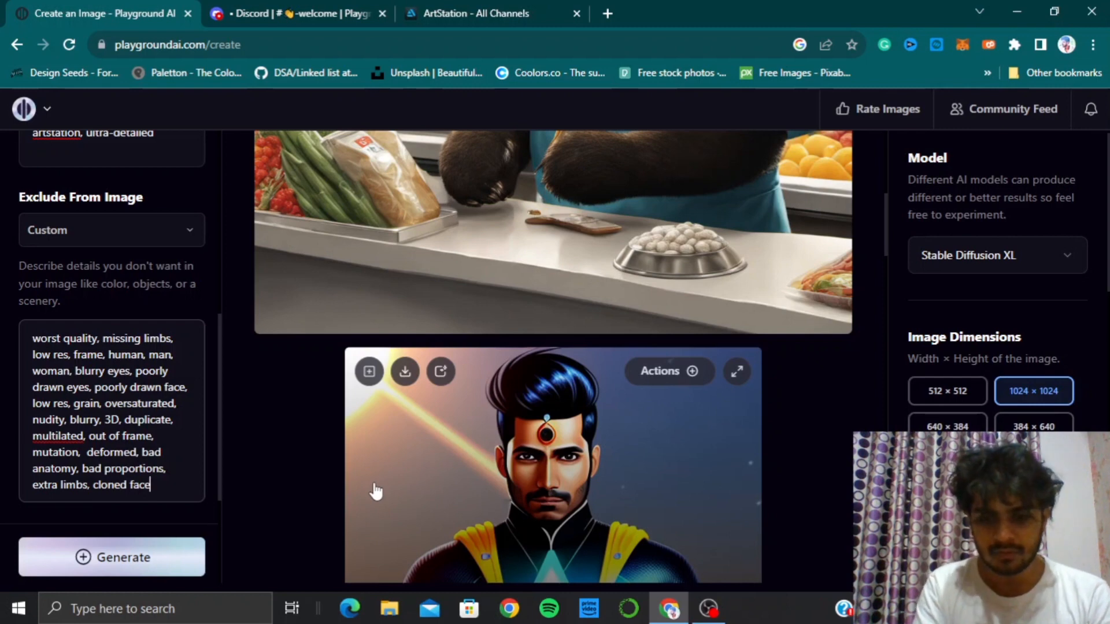
Step: Append ", disfigured, out of frame," to the excluded image details after "cloned face"
text(, dis)
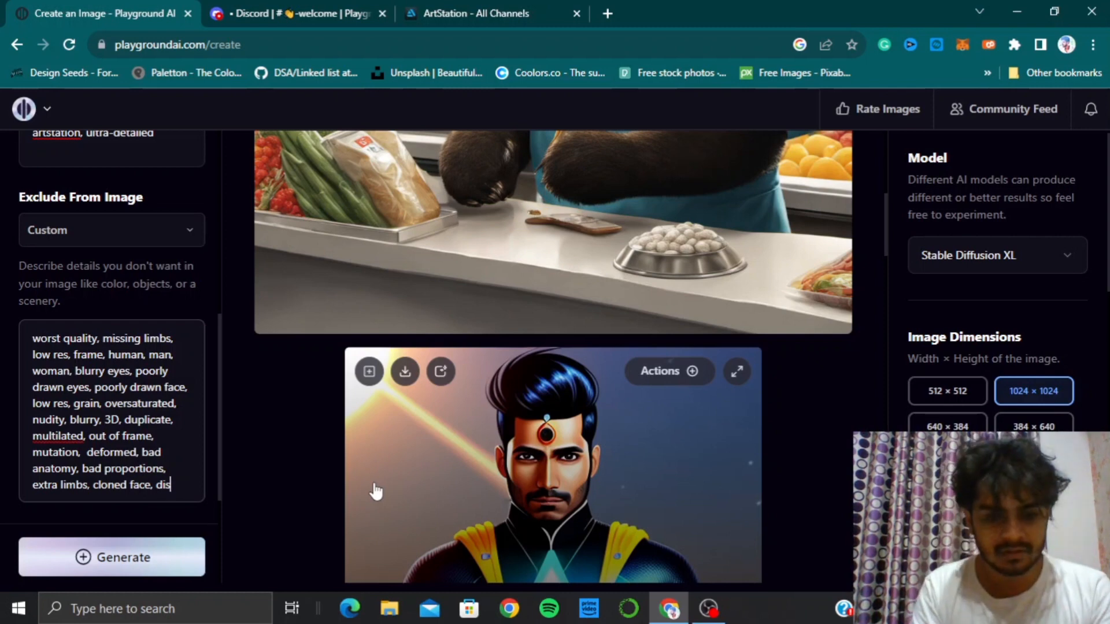
text(figured)
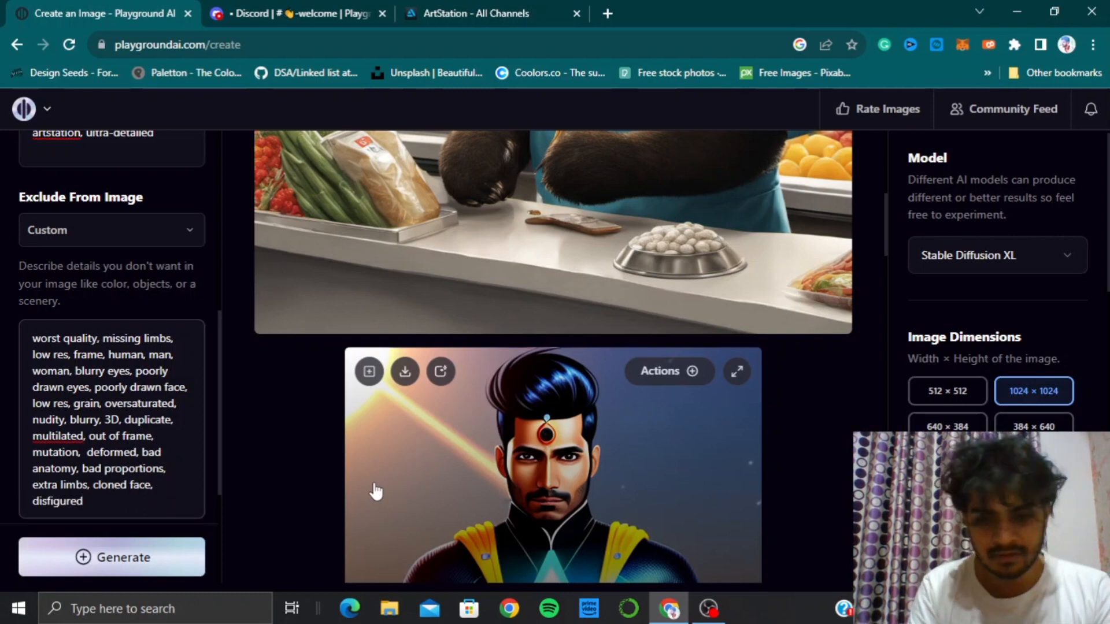
text(,)
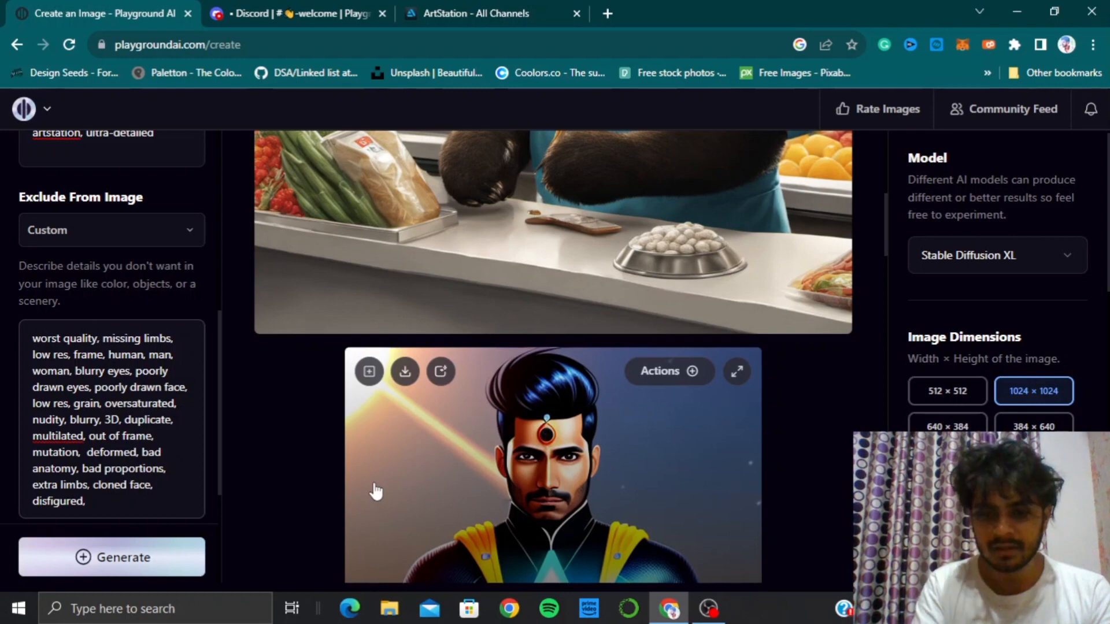
text( out o)
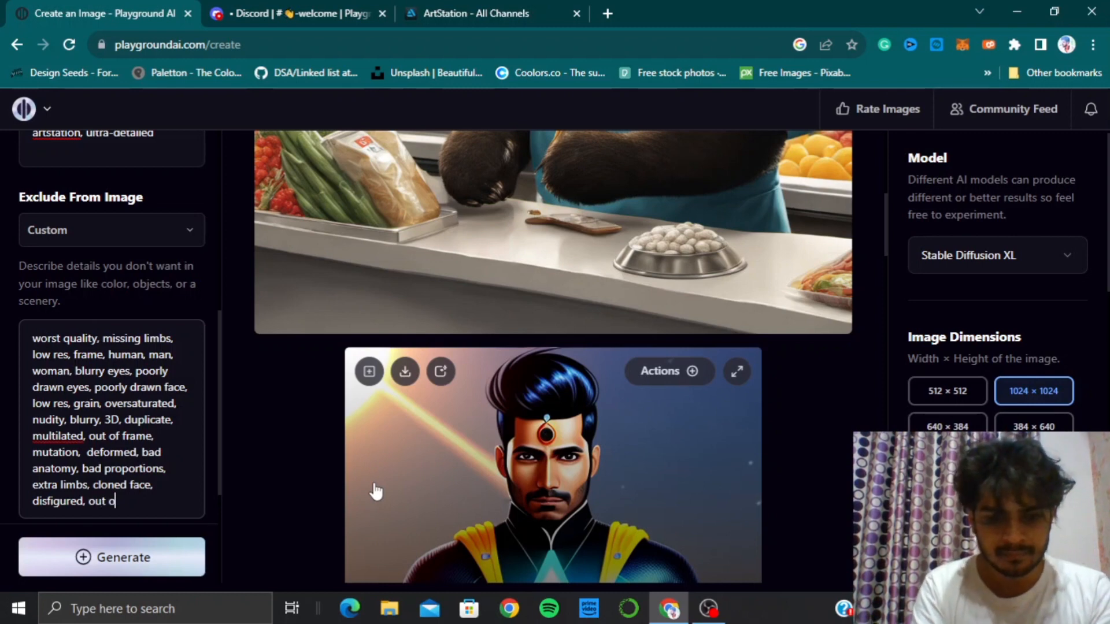
text(f frame, )
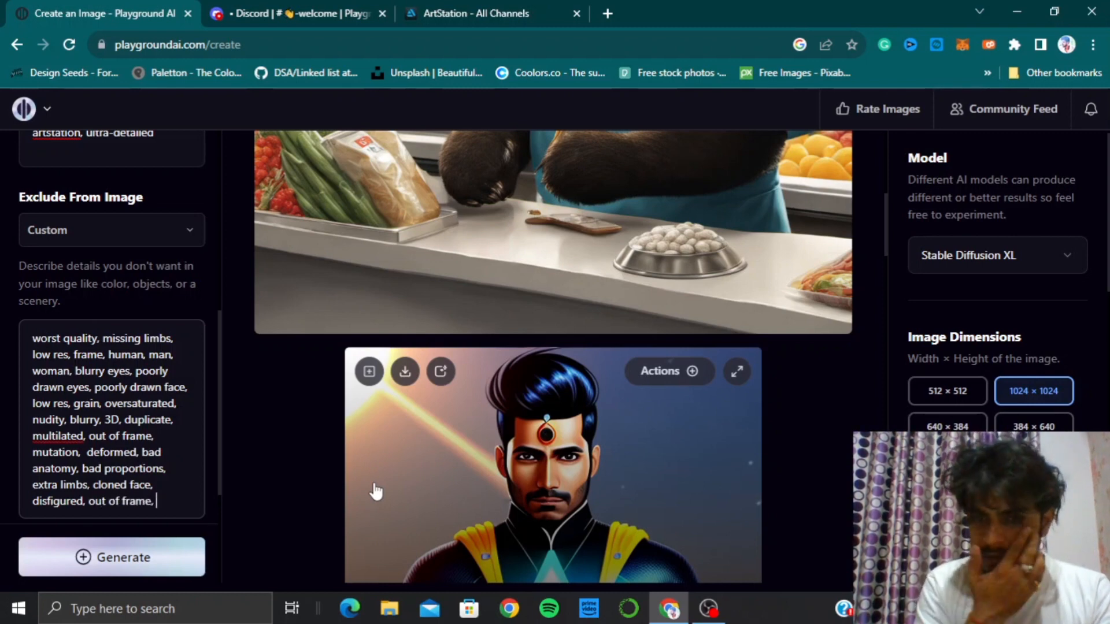
Step: Add "ugly, gross proportions" to the end of the exclusion list
text(ugly)
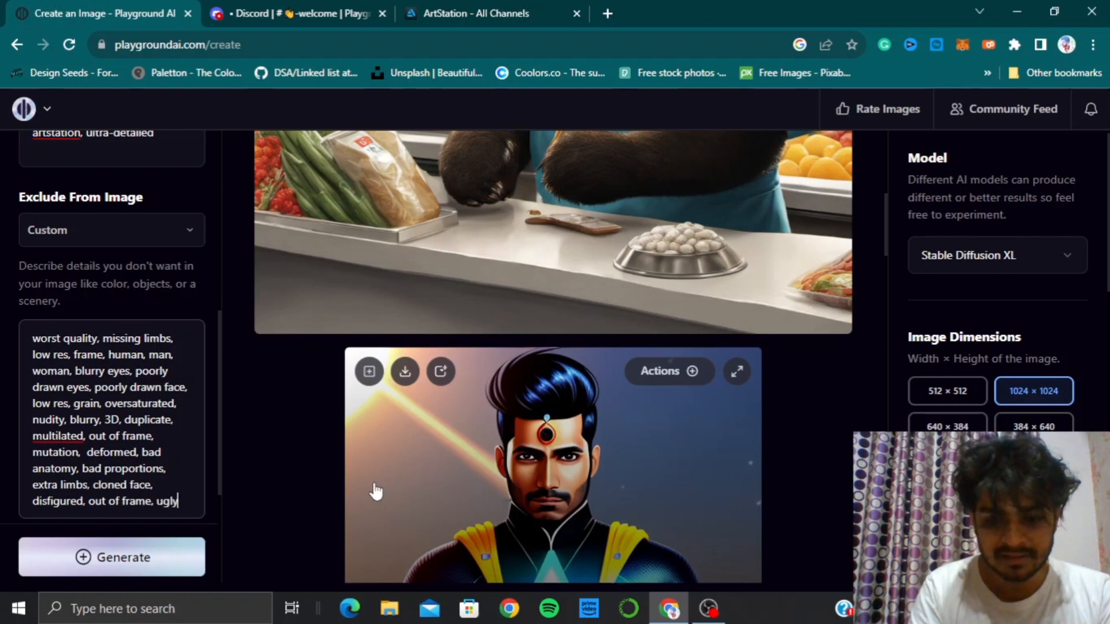
text(, )
text(gross pr)
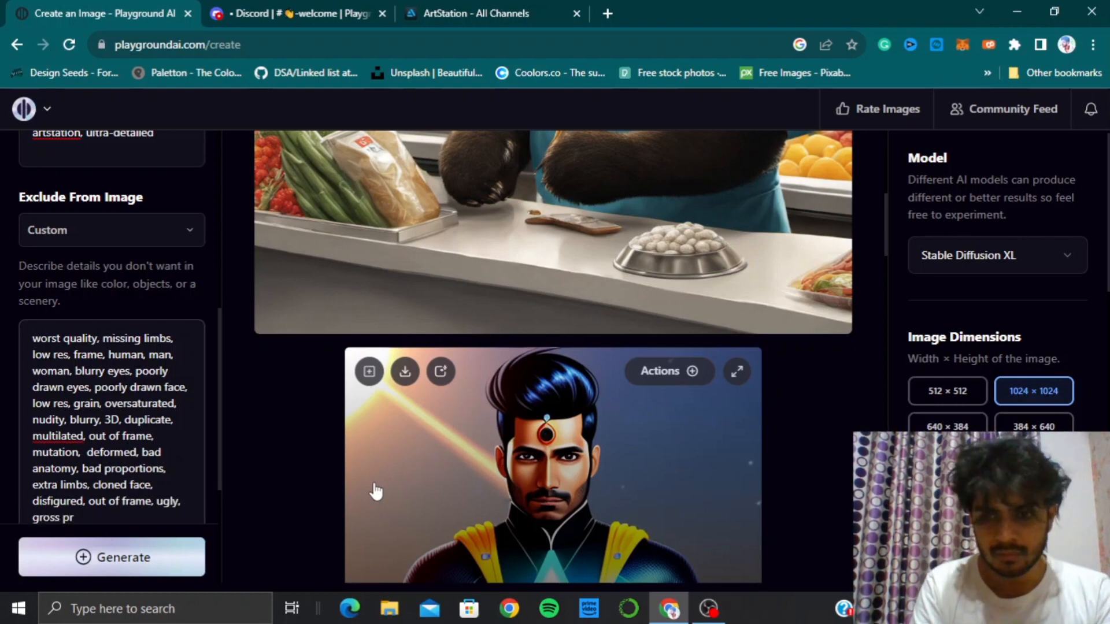
text(oporti)
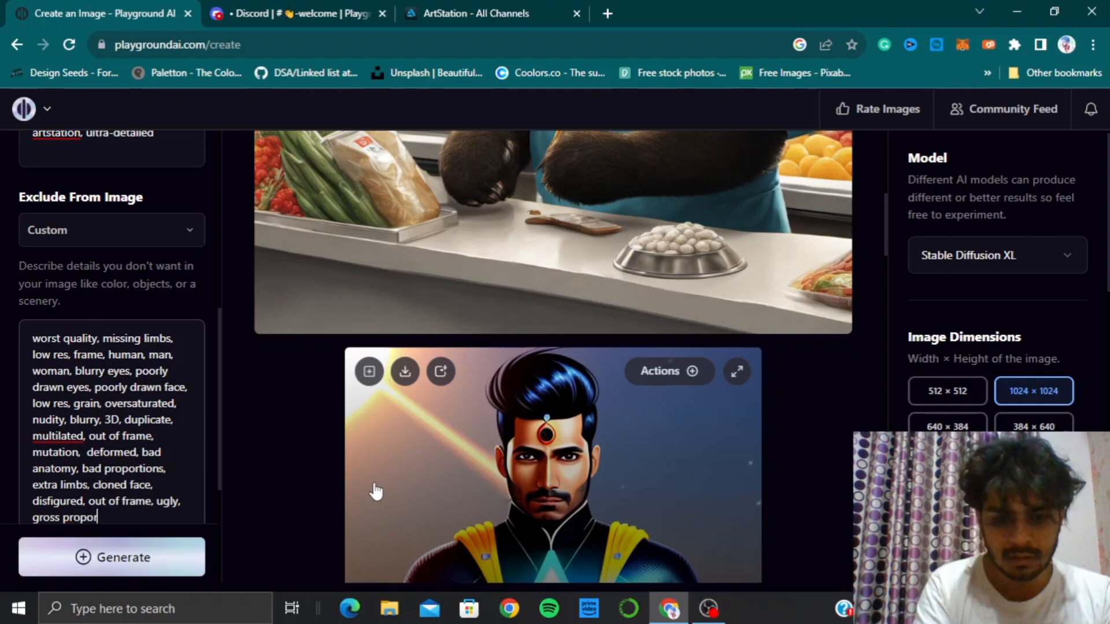
text(ons)
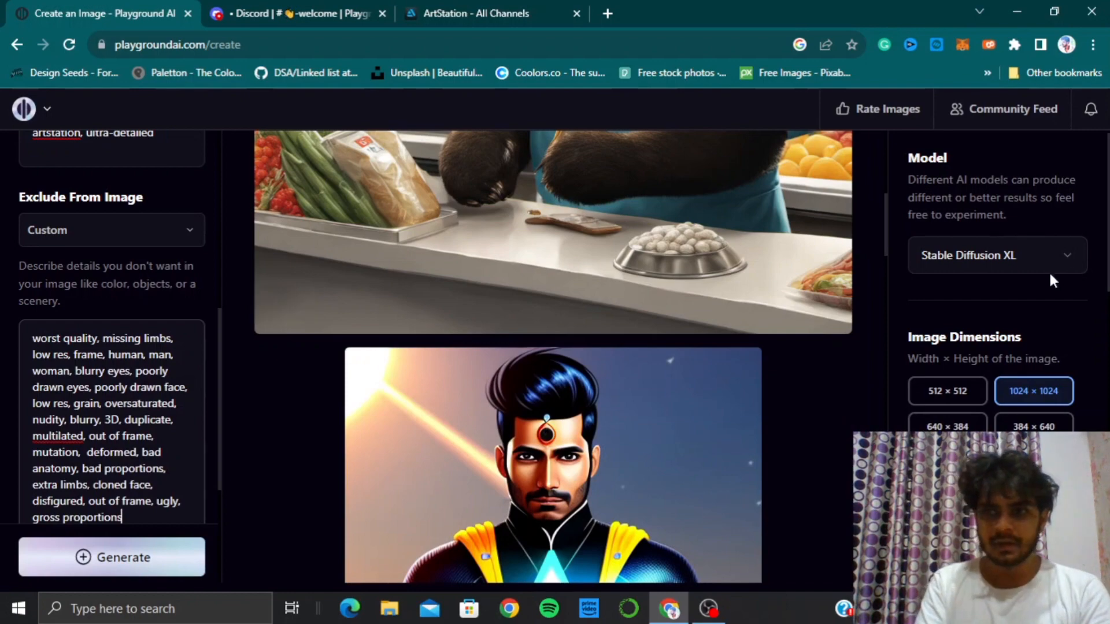
Step: Choose Stable Diffusion XL as the image generation model
click(1015, 265)
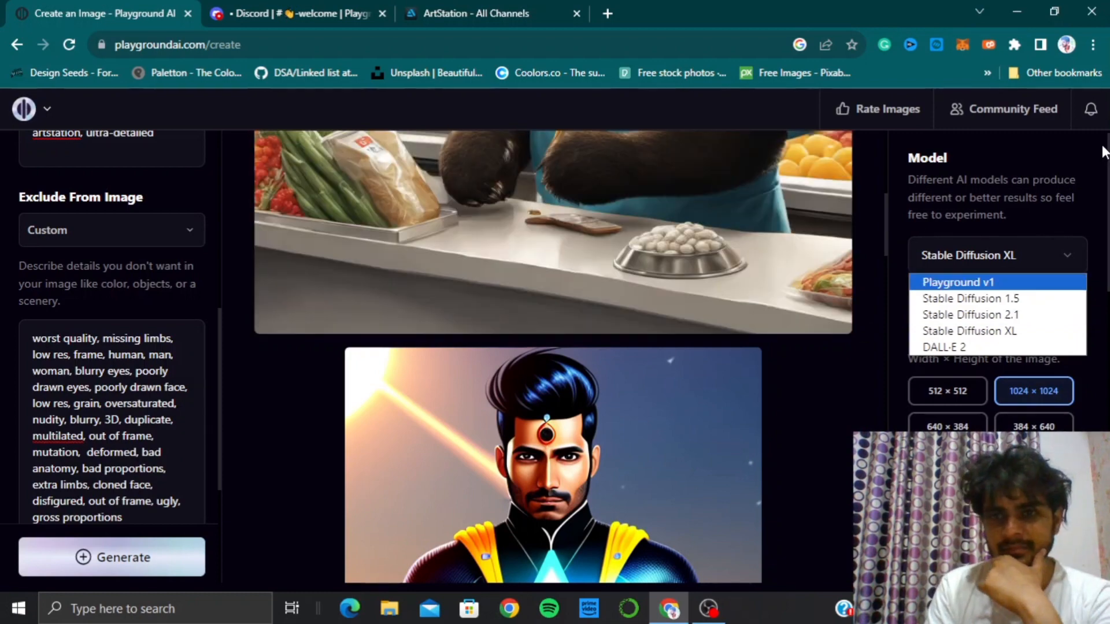
click(1002, 333)
Step: Set the diffusion sampling method to k_heun
scroll(1045, 328, down, 1)
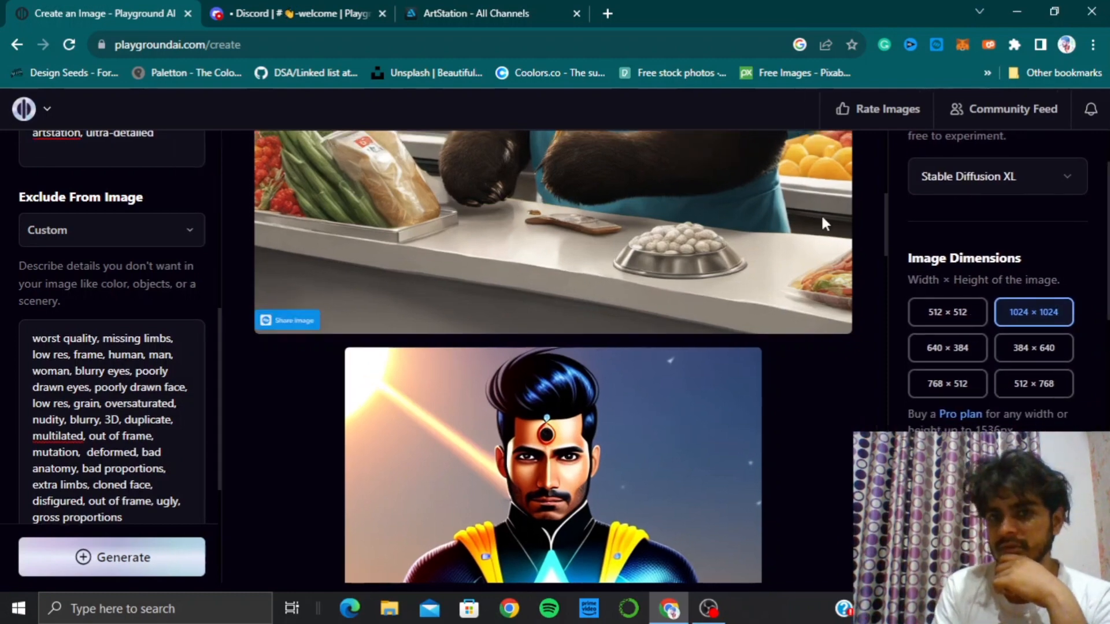
scroll(961, 250, up, 2)
scroll(962, 250, down, 5)
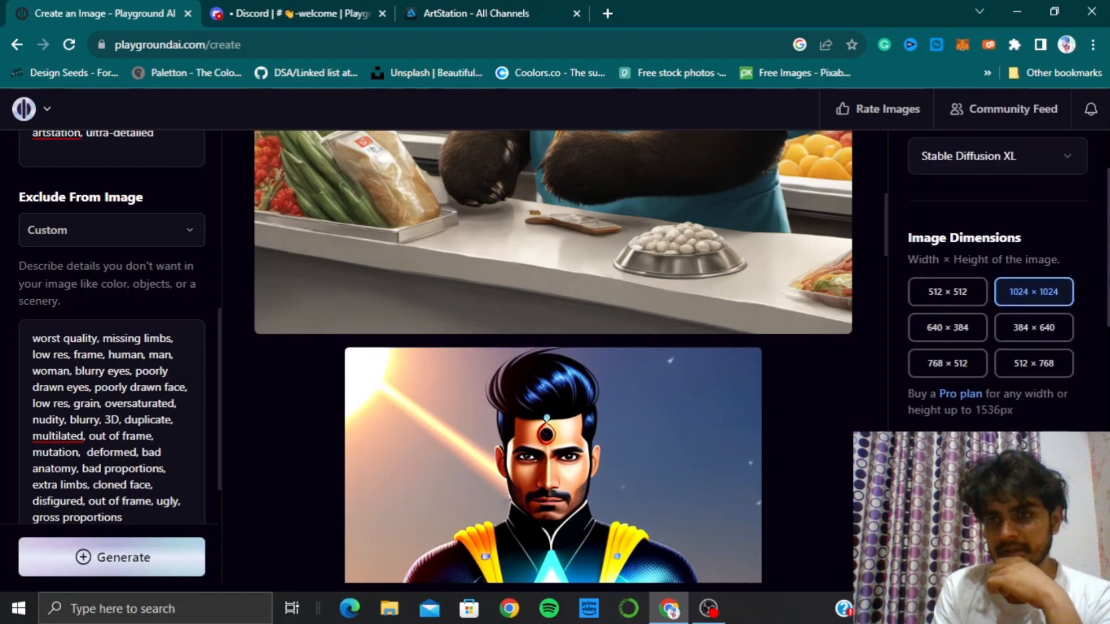
scroll(998, 284, down, 4)
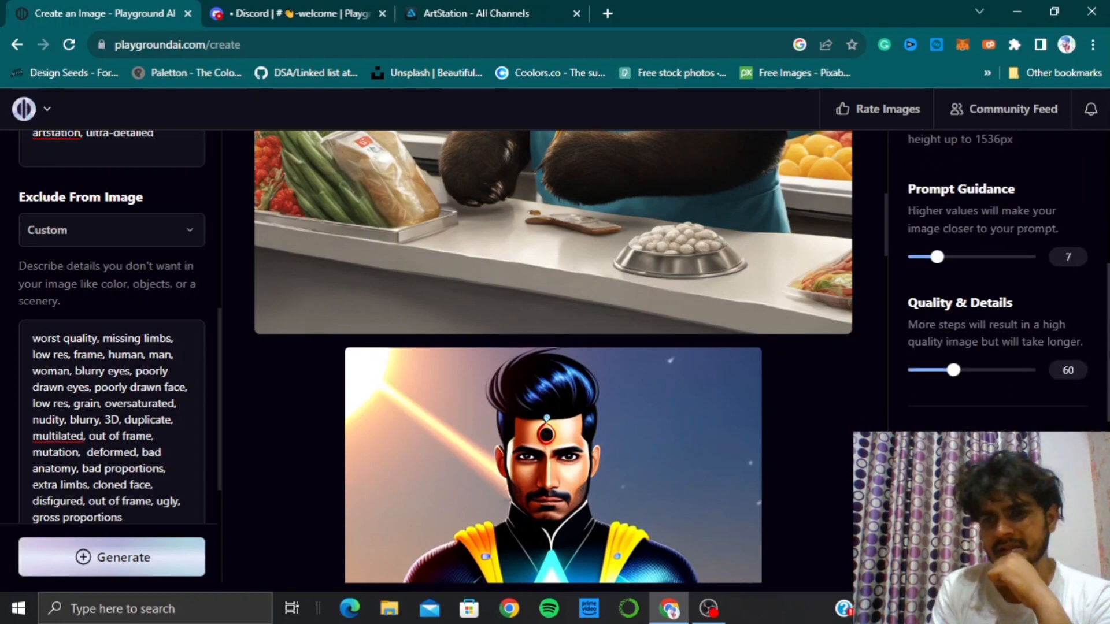
scroll(977, 263, down, 3)
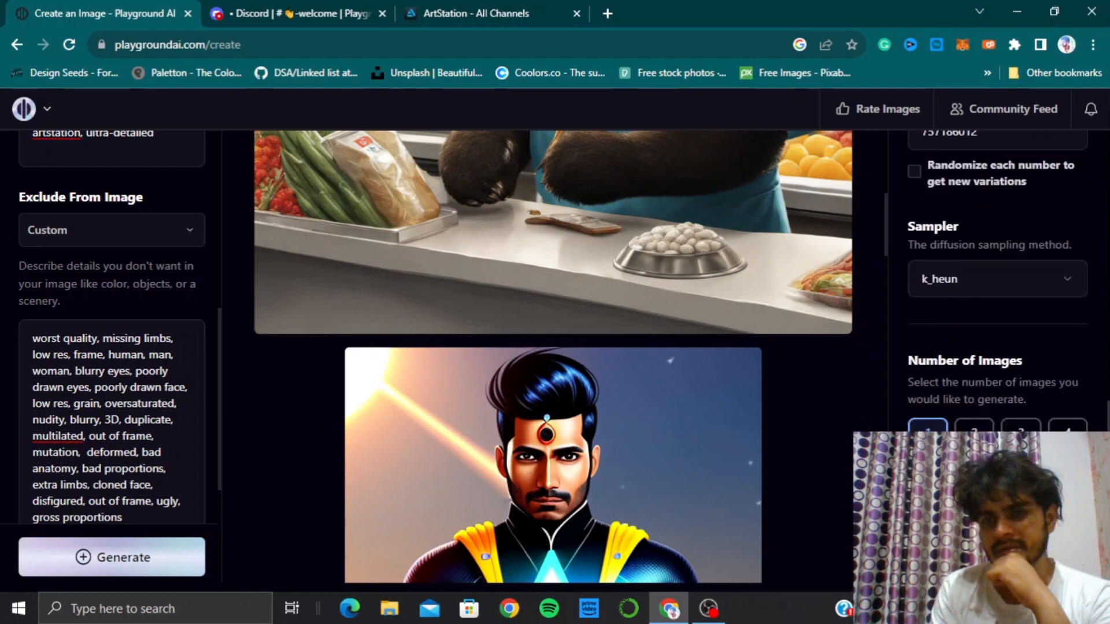
click(977, 263)
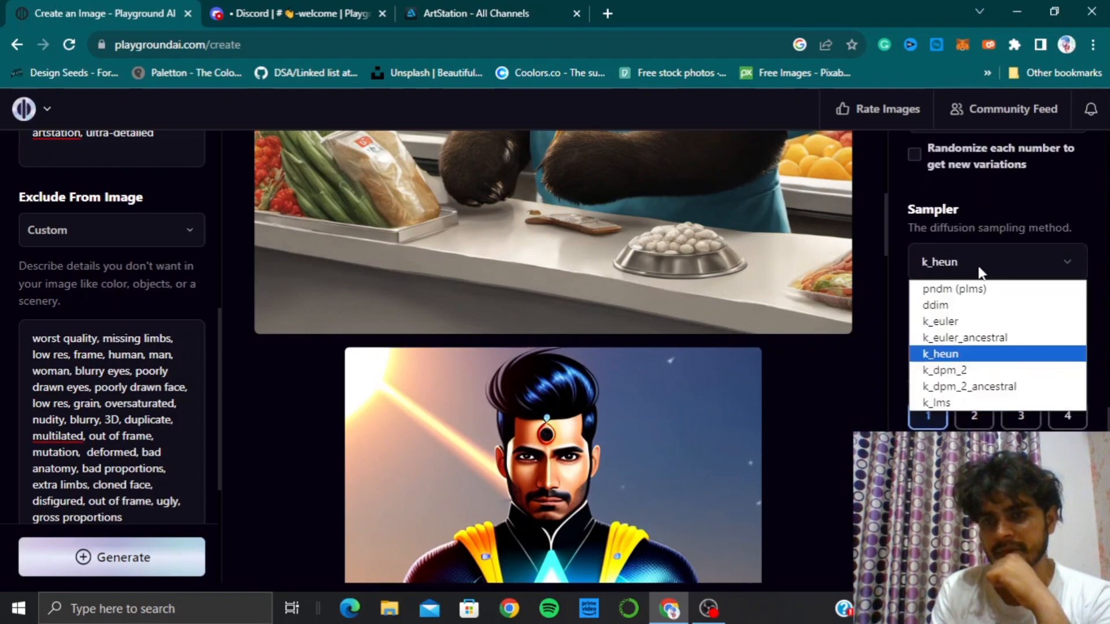
click(958, 358)
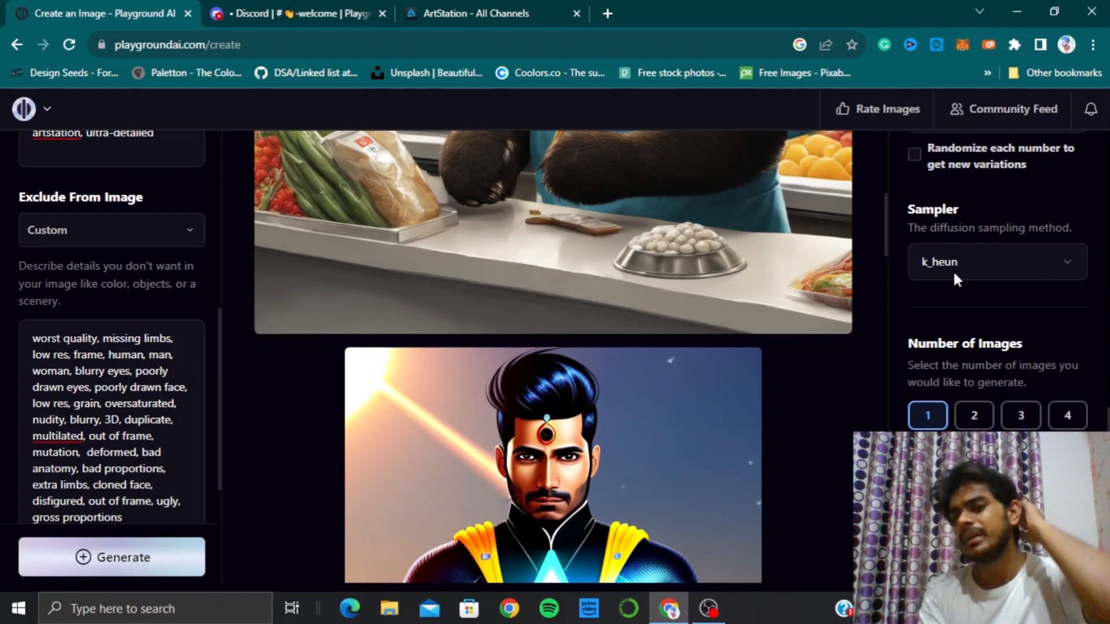
click(1039, 249)
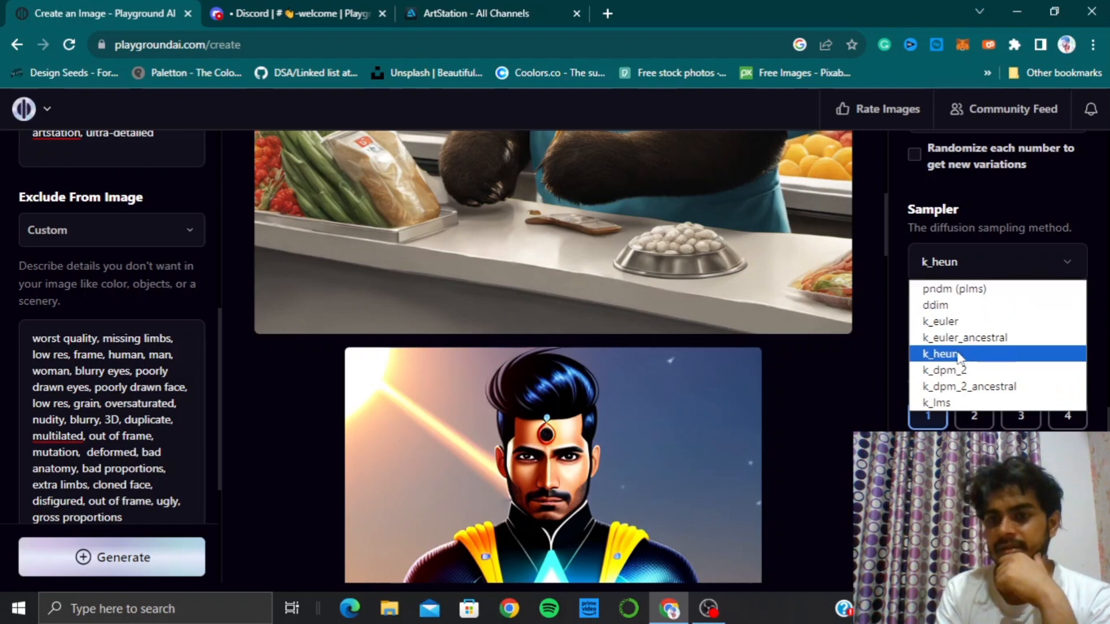
click(958, 354)
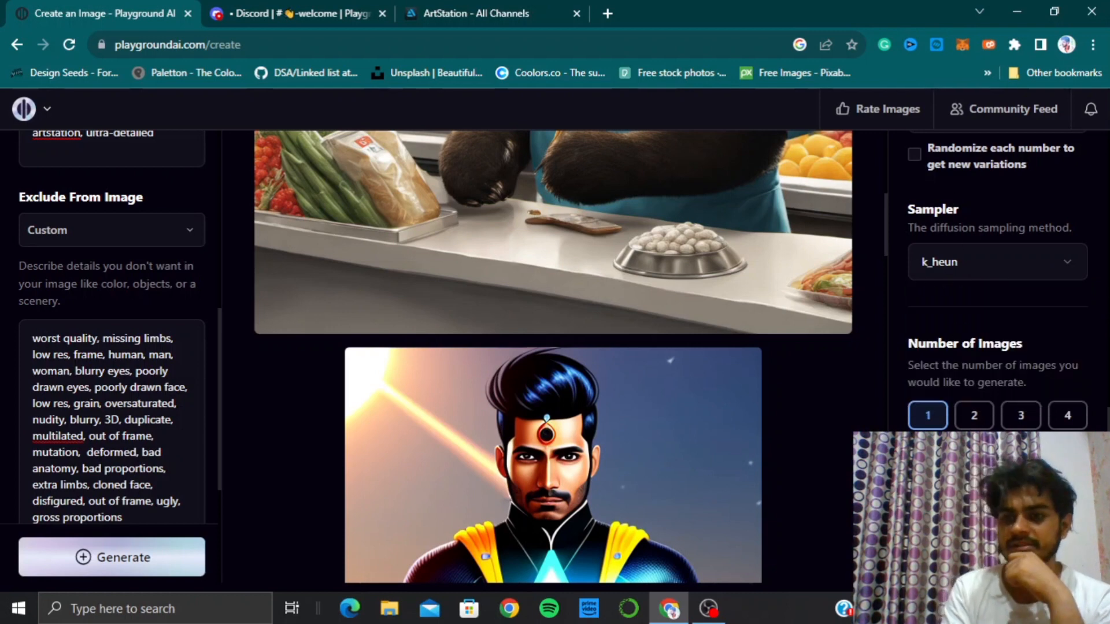
right_click(1035, 497)
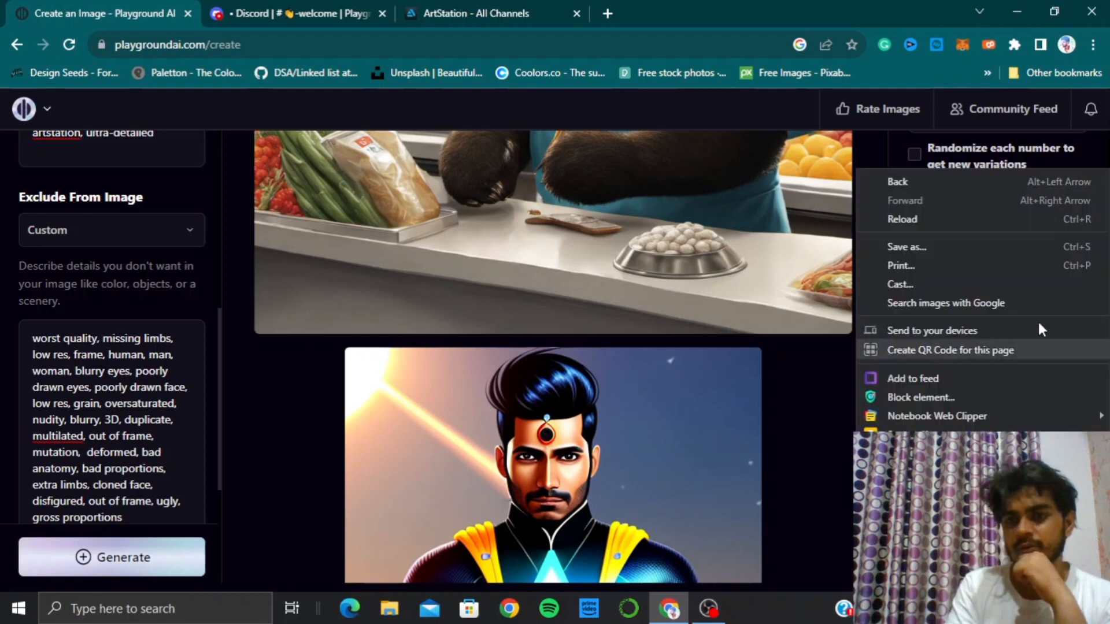
click(764, 405)
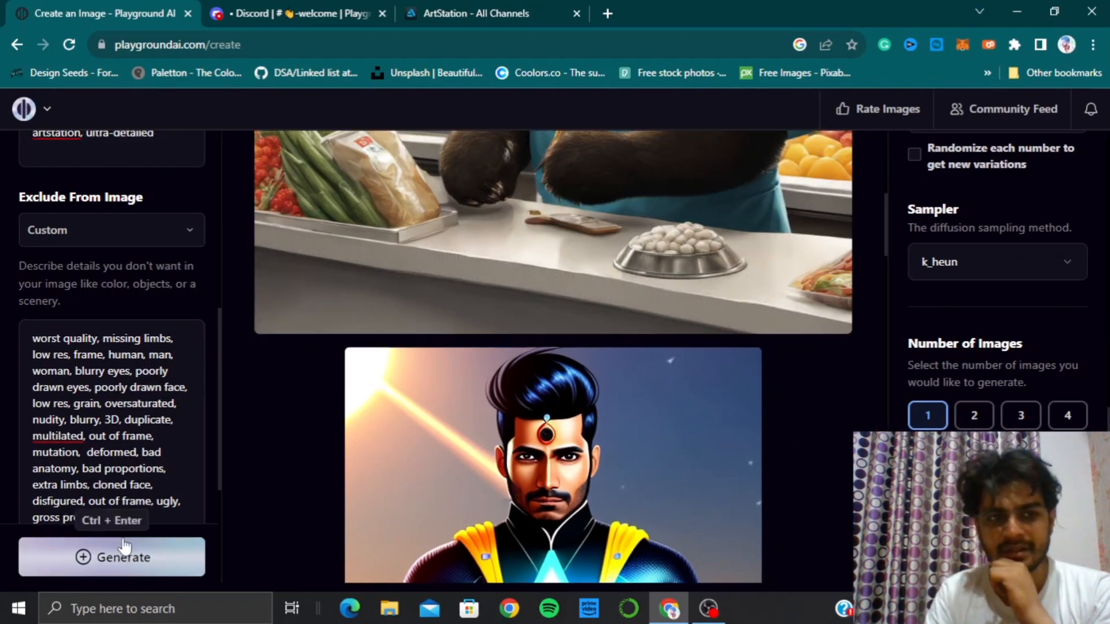
Step: Try to generate the tiger image from the completed prompt and exclusion list
click(125, 572)
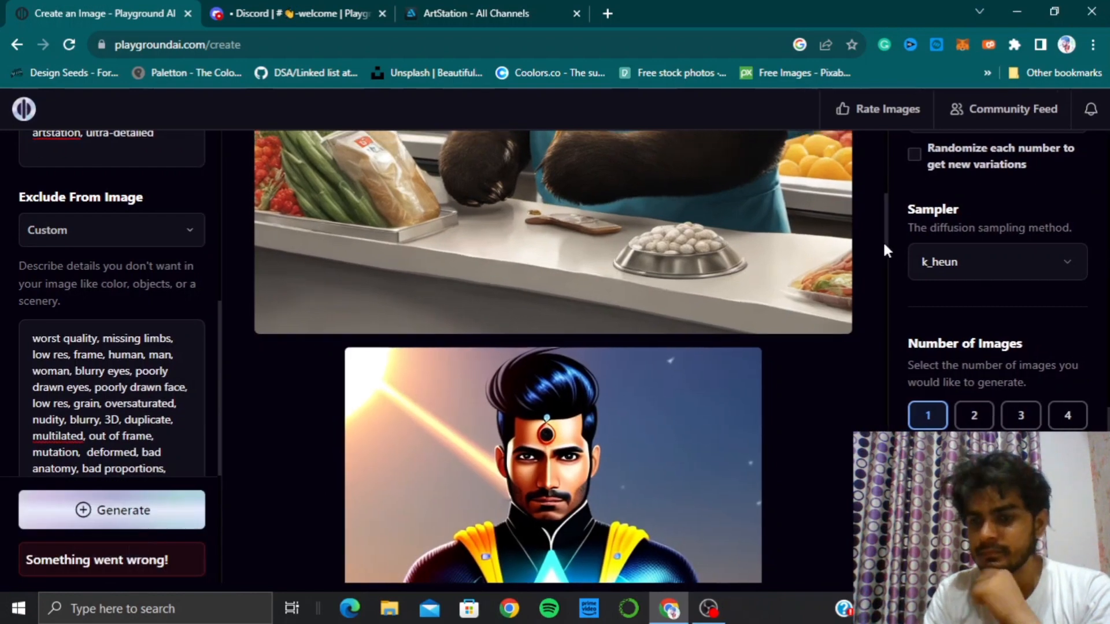
drag(885, 214, 870, 101)
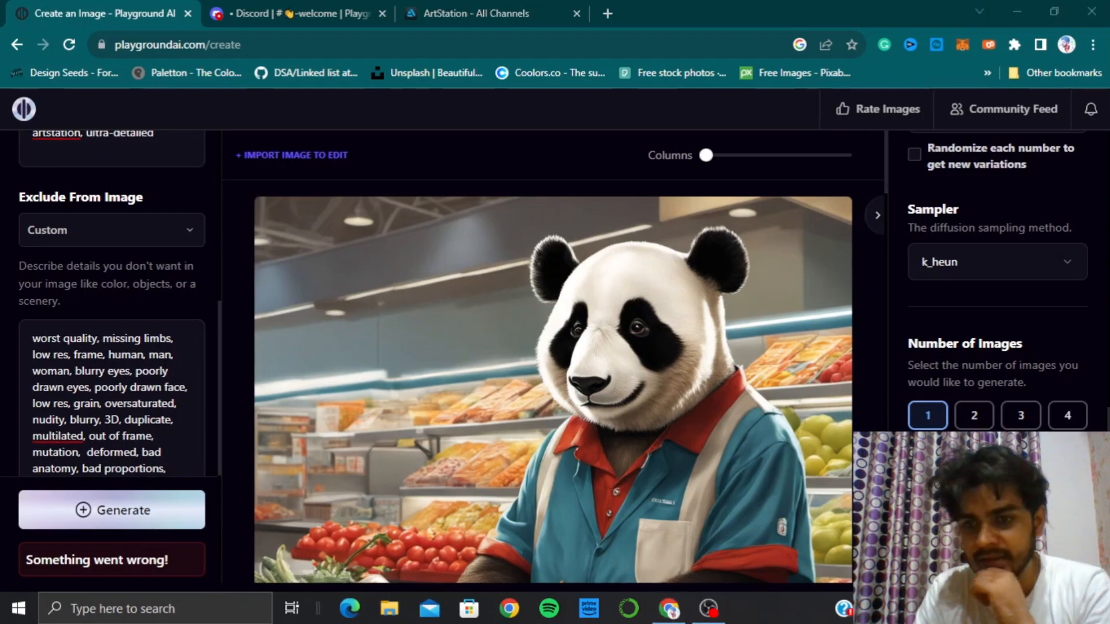
Step: Connect the computer to the TP-LINK_ACCA Wi-Fi network and return to the image creation page
click(948, 609)
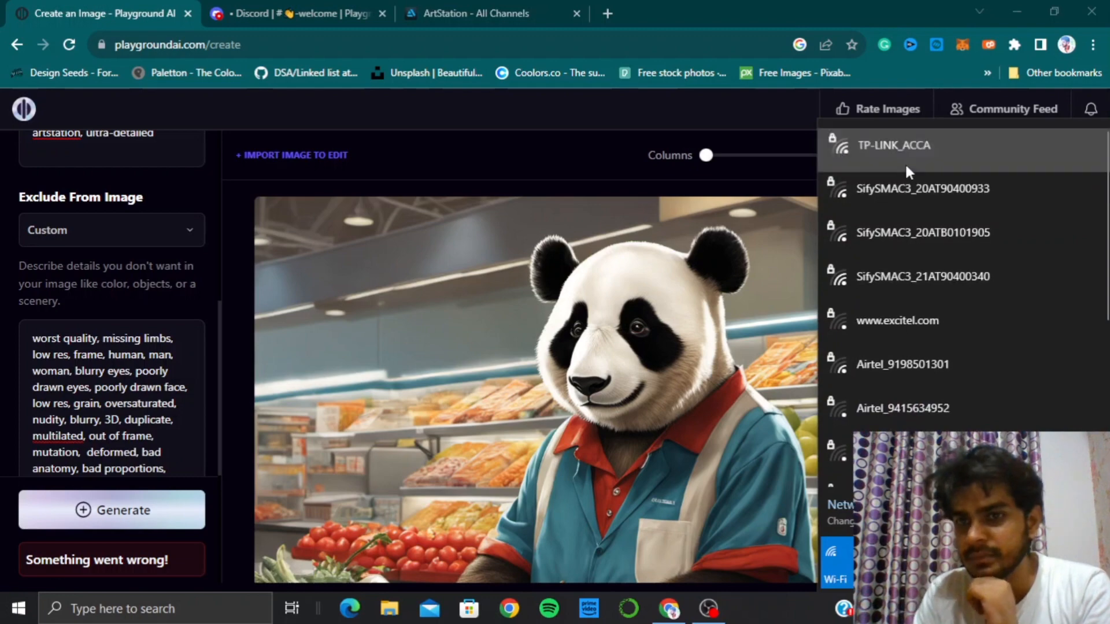
click(904, 162)
click(1016, 223)
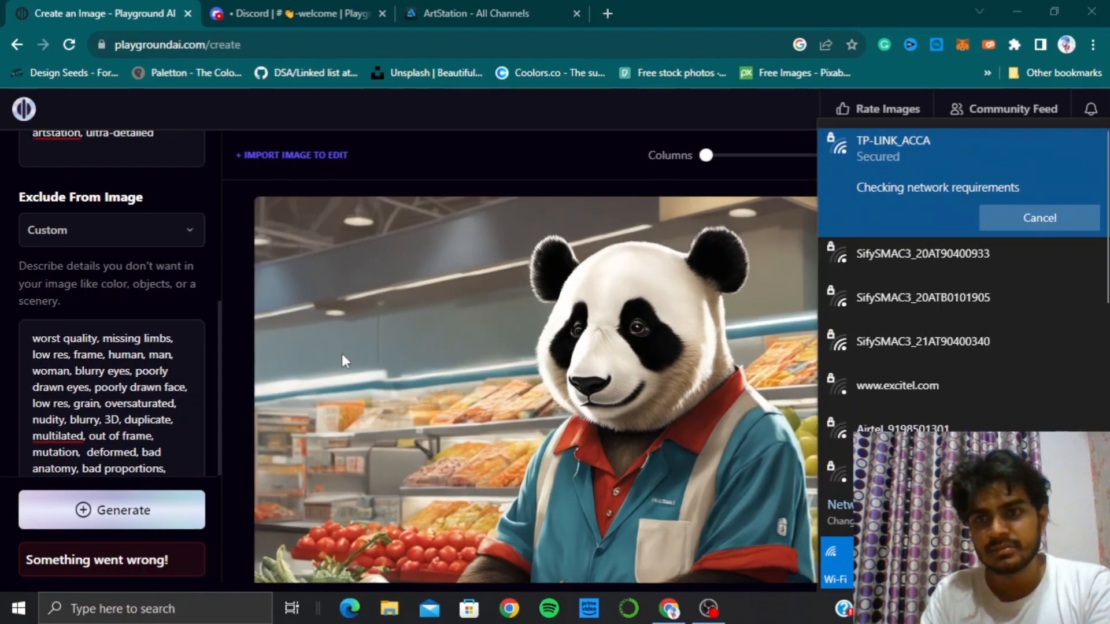
click(212, 543)
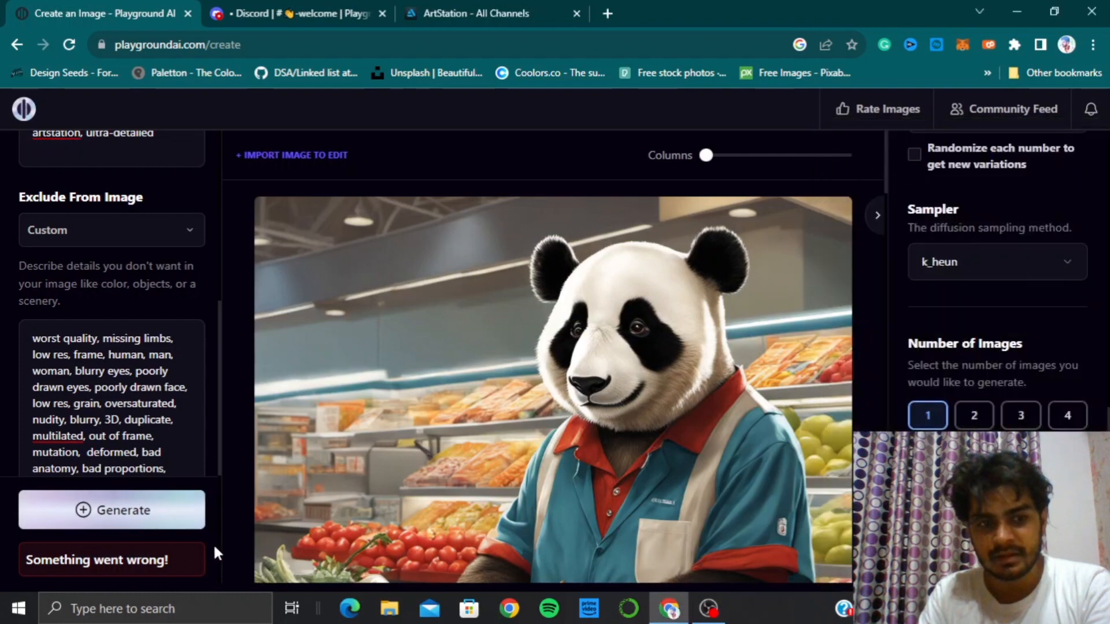
Step: Generate the tiger image again and inspect the result from head to feet
double_click(170, 514)
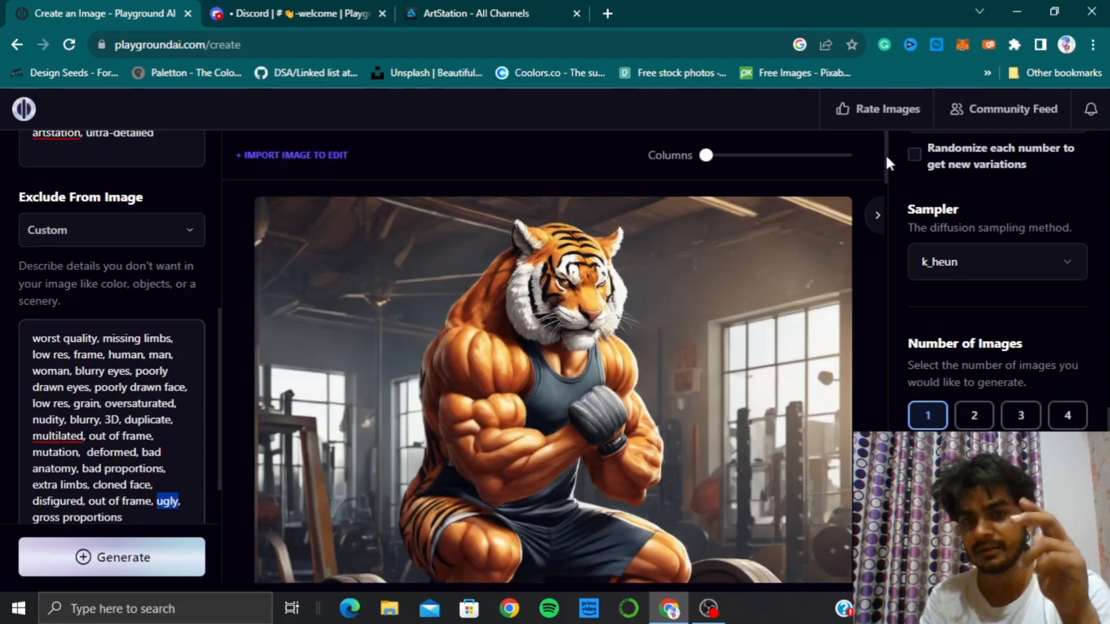
mouse_move(884, 147)
mouse_down()
mouse_move(883, 167)
mouse_move(886, 151)
mouse_up()
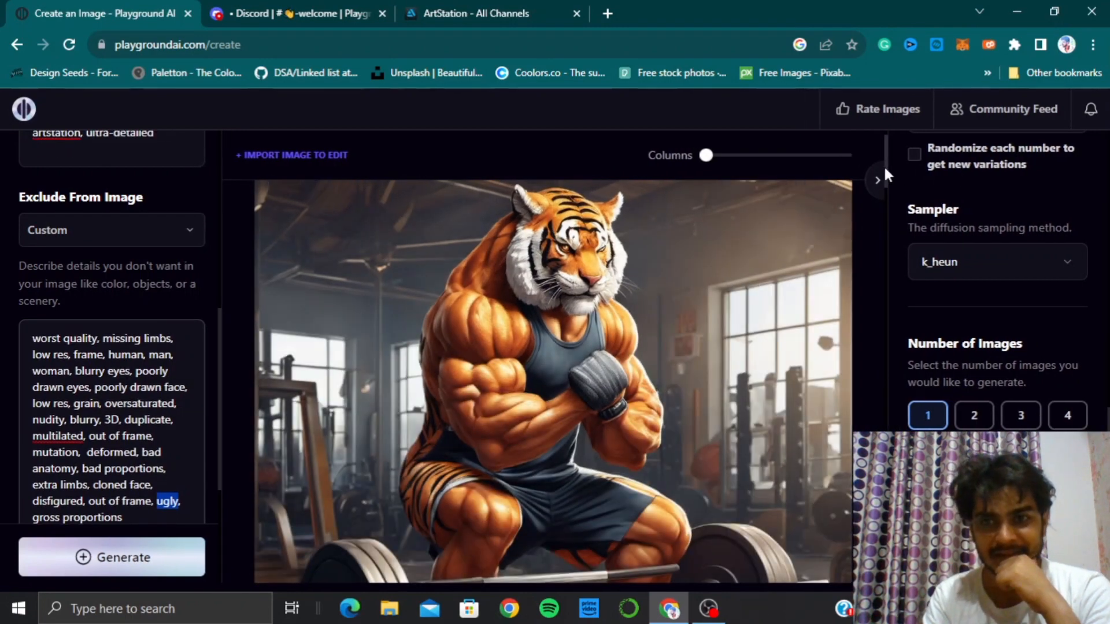
mouse_move(885, 168)
mouse_down()
mouse_move(887, 195)
mouse_move(891, 187)
mouse_up()
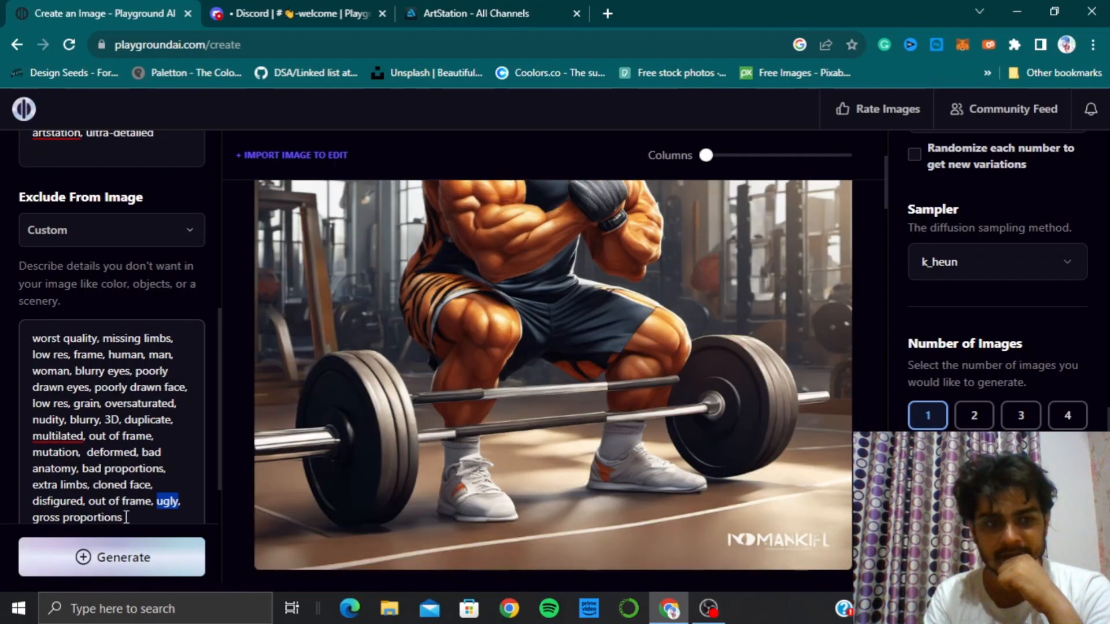
Step: Append ", no watermarks" to the exclusion list after "gross proportions"
click(126, 517)
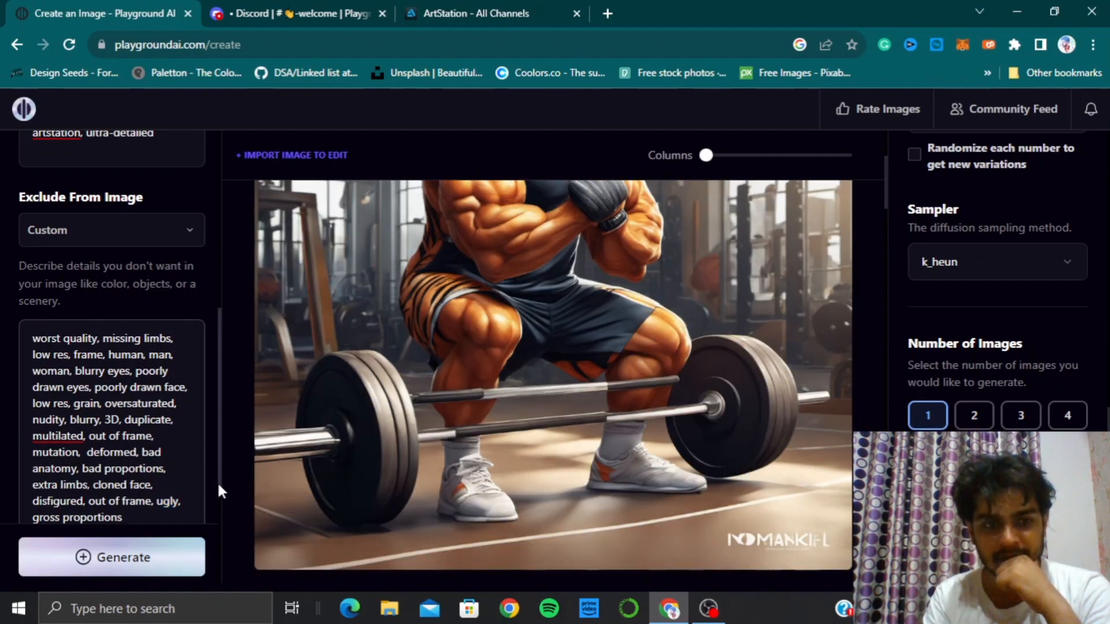
drag(217, 481, 218, 495)
text(, n)
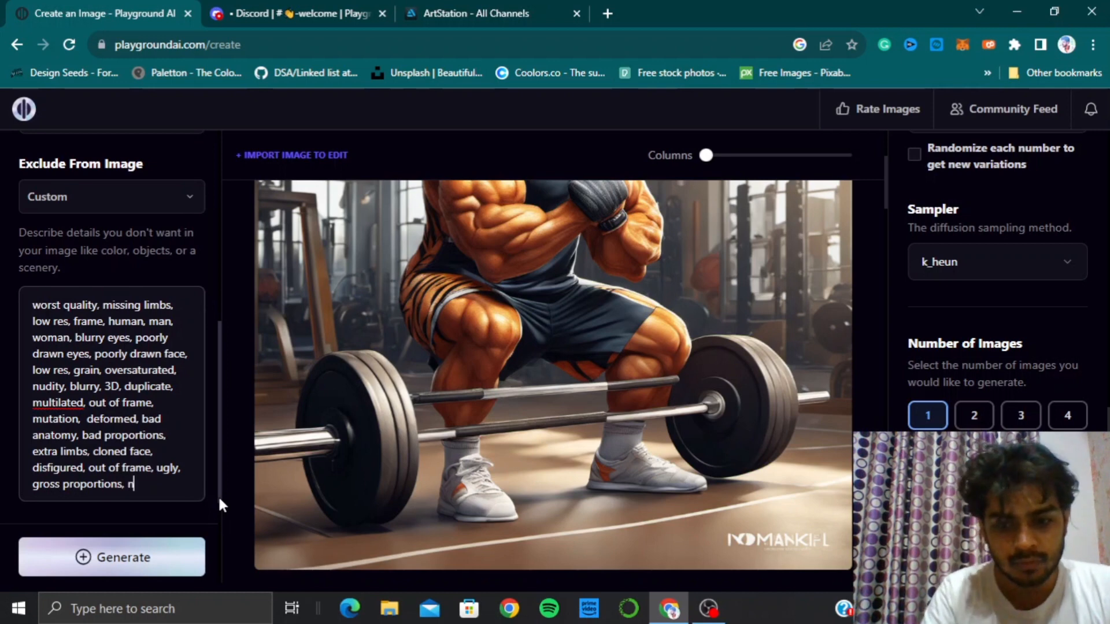
text(o water)
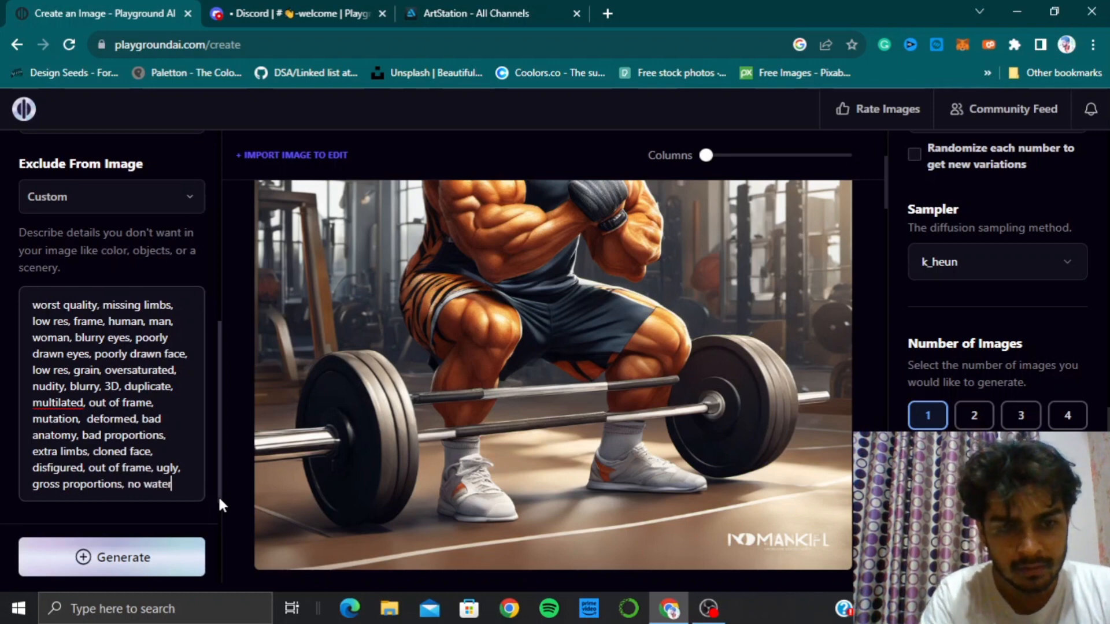
text(marks)
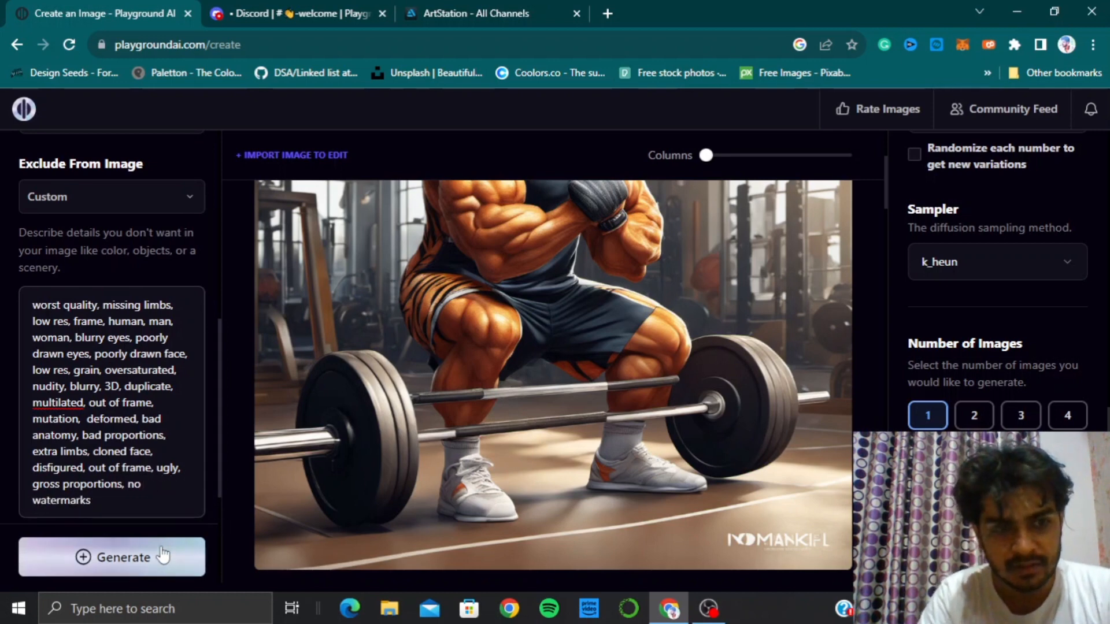
Step: Regenerate the tiger image with the extended exclusion list and check the new picture for a watermark
click(155, 555)
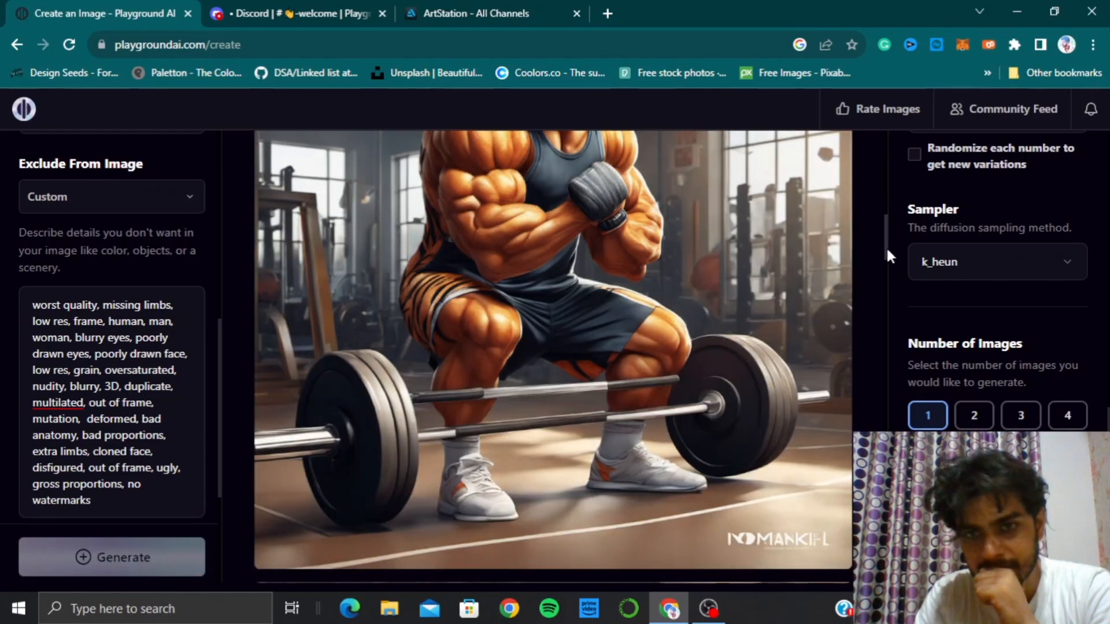
drag(886, 247, 879, 186)
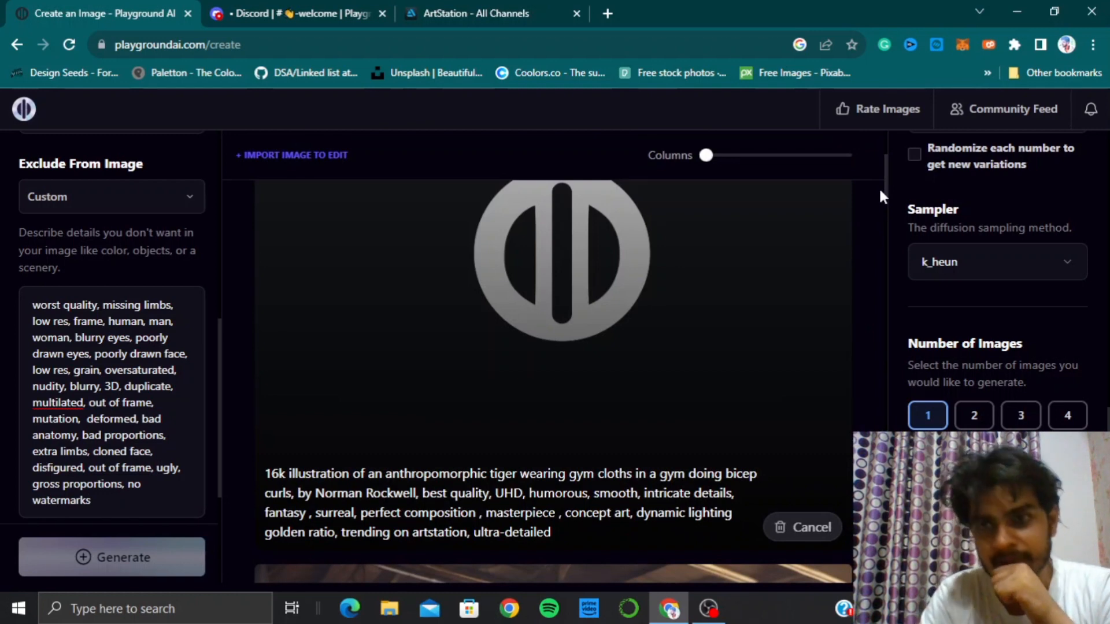
drag(885, 183, 887, 158)
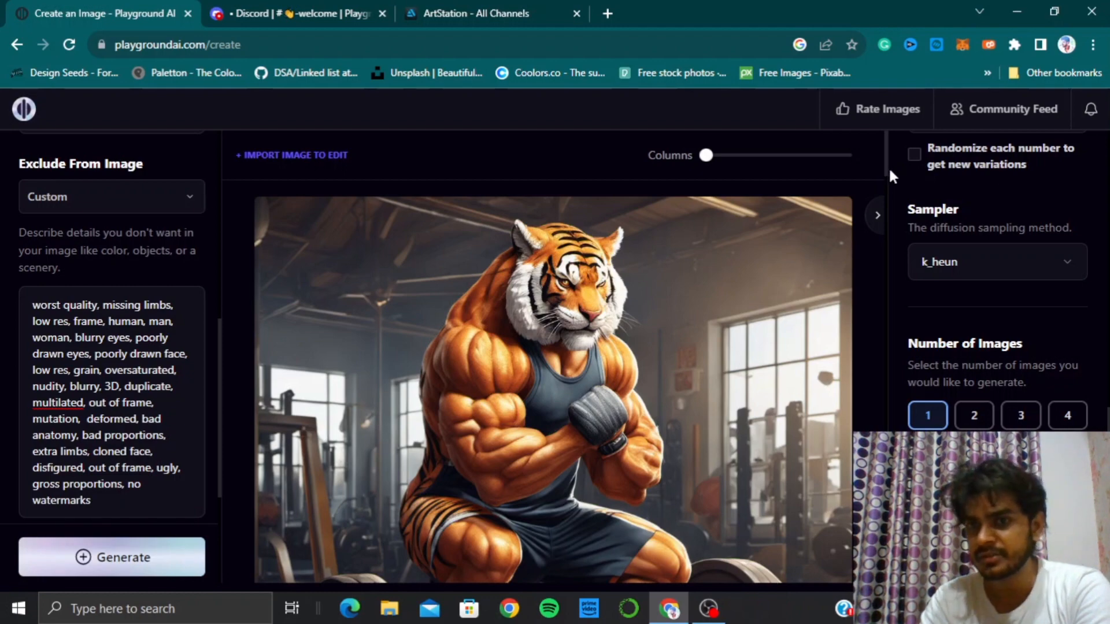
drag(887, 166, 891, 280)
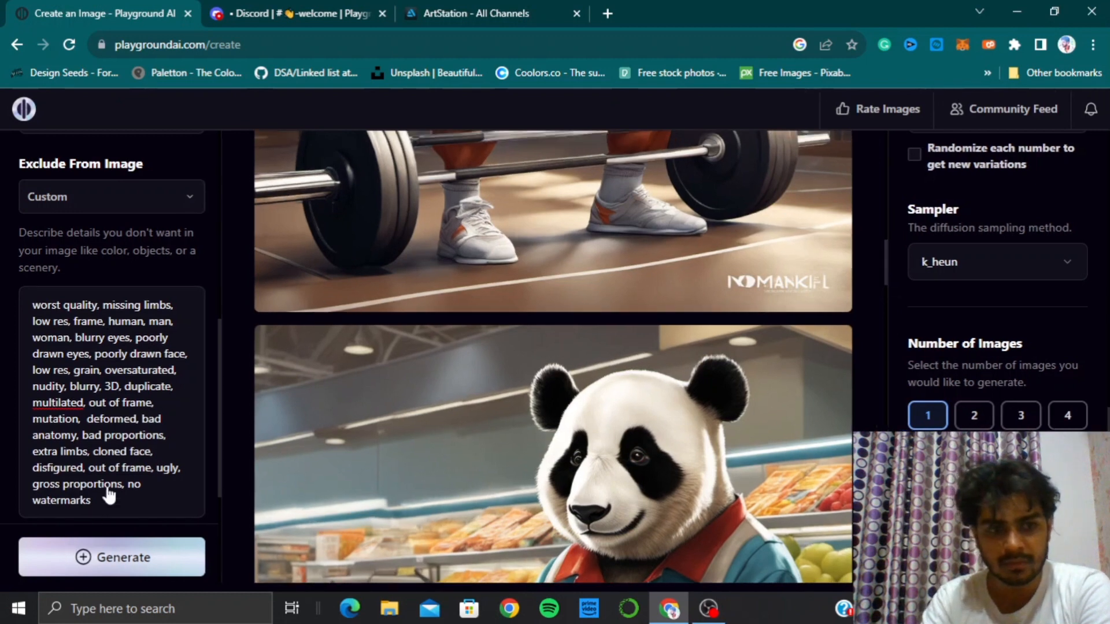
Step: Append ", remove branding" to the exclusion list after "no watermarks"
click(121, 506)
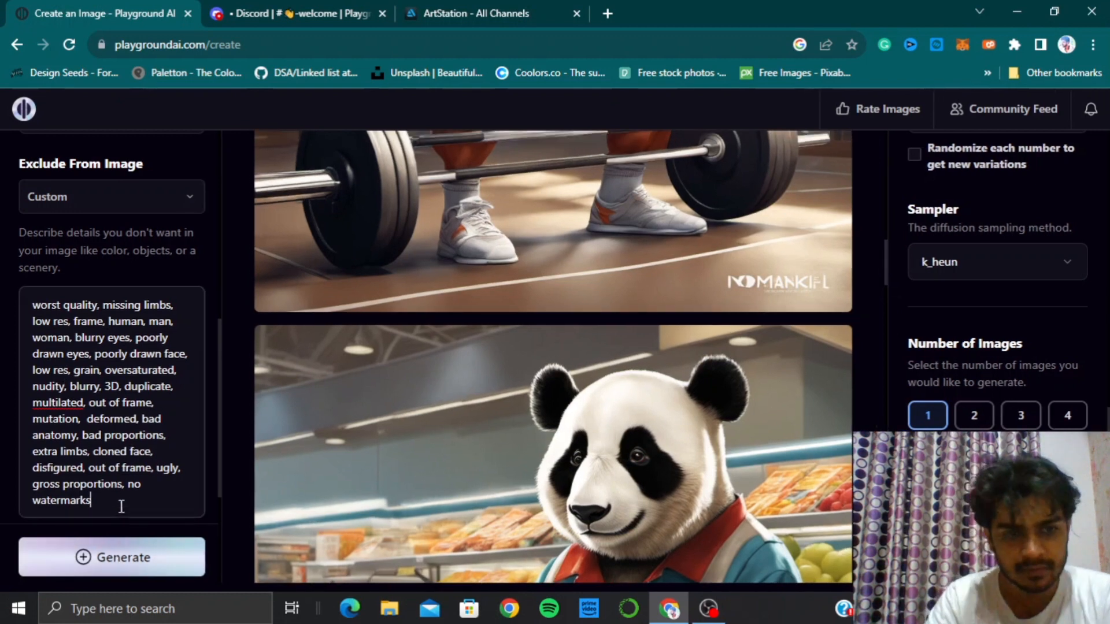
text(remove )
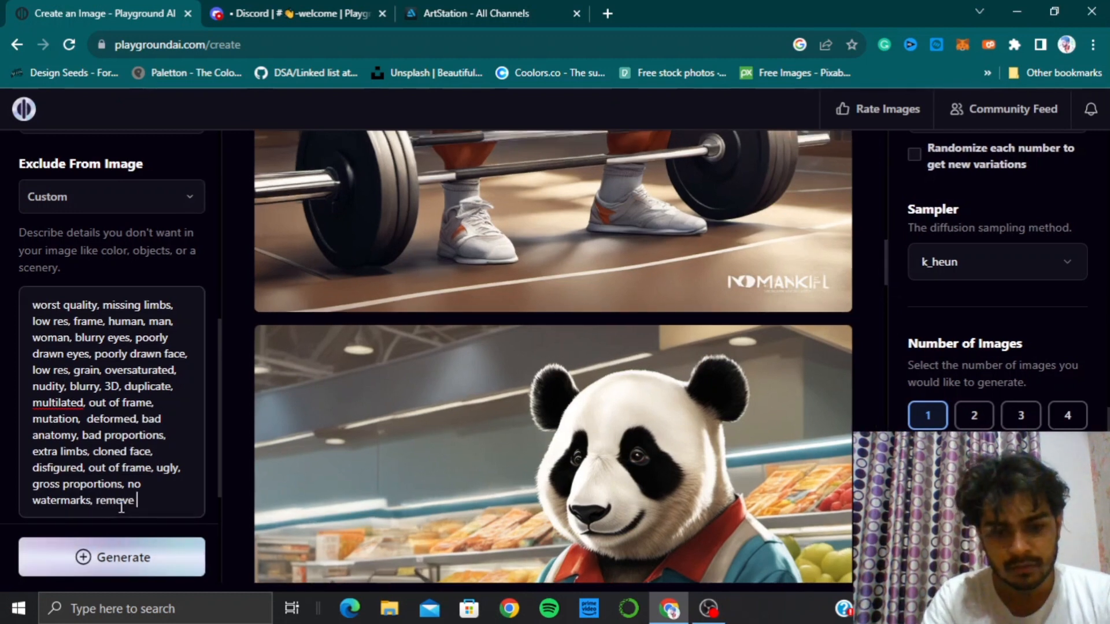
text(wa)
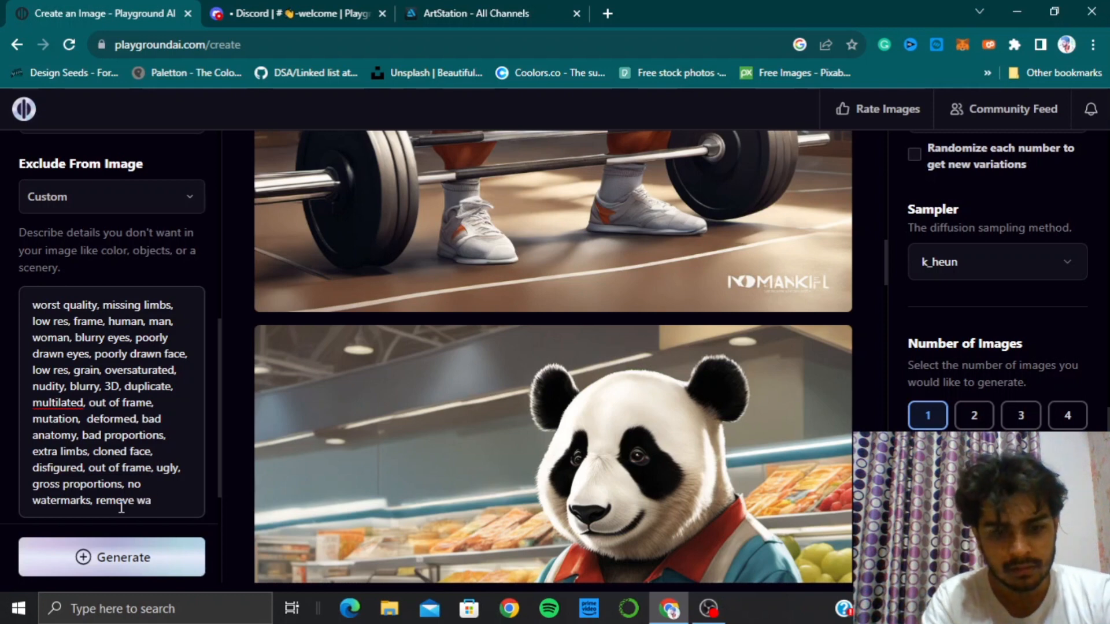
text(rtermark)
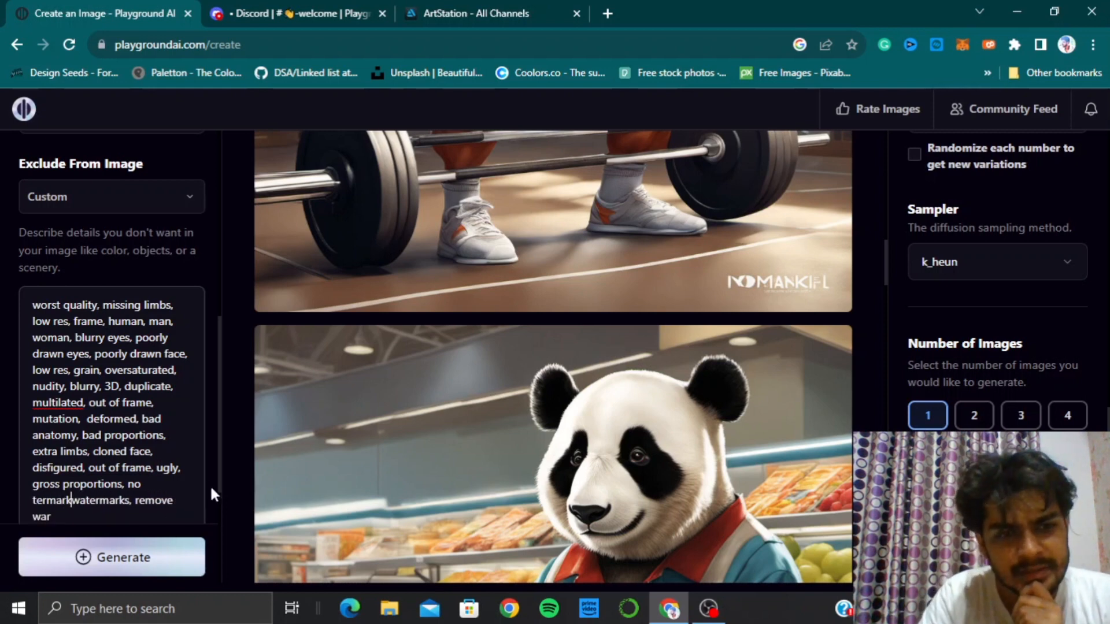
key(BackSpace)
key(BackSpace)
key(BackSpace)
key(BackSpace)
key(BackSpace)
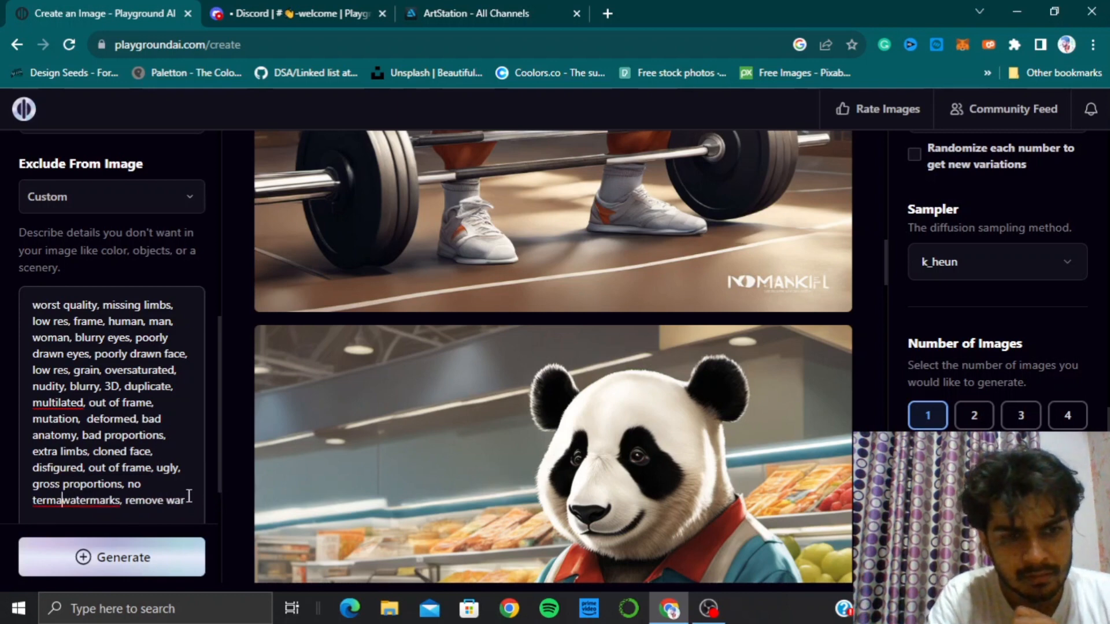
key(BackSpace)
key(BackSpace)
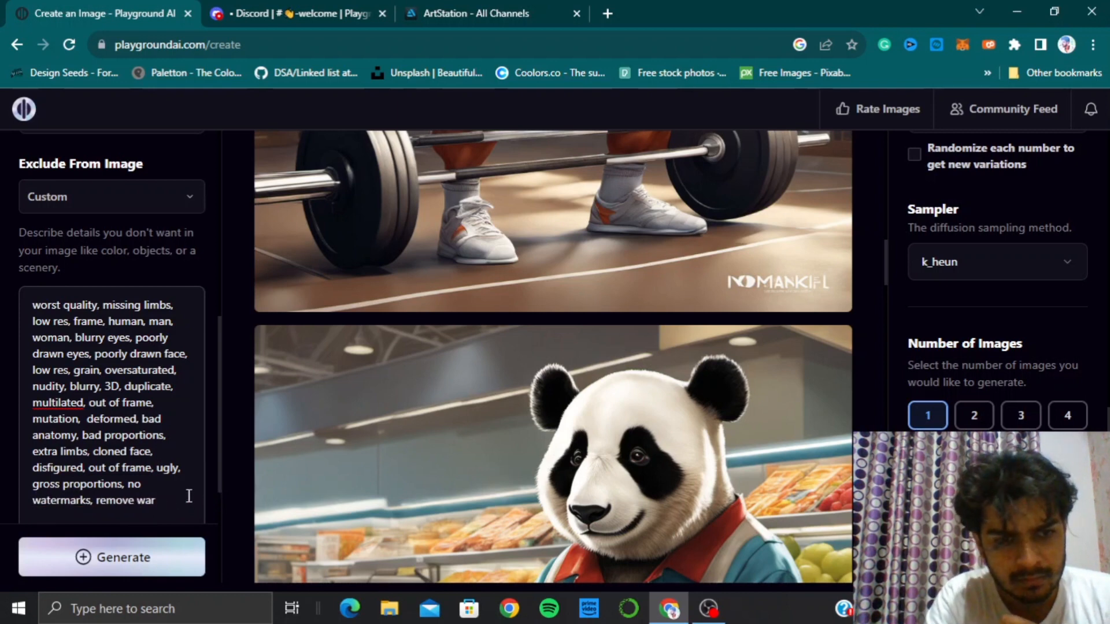
text(te)
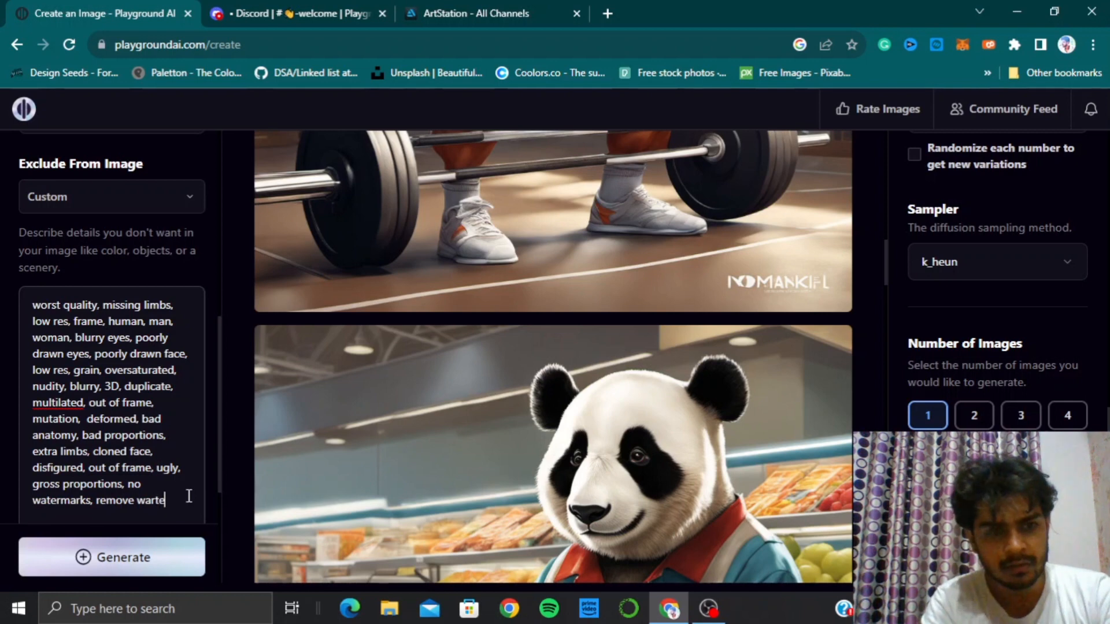
key(BackSpace)
key(BackSpace)
key(BackSpace)
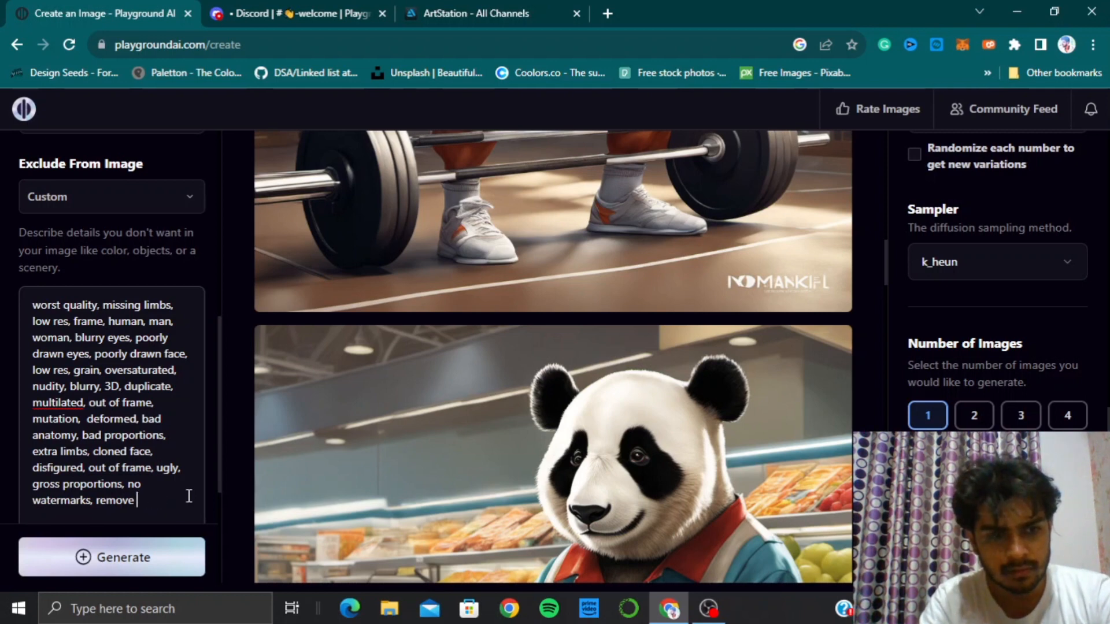
text(branding)
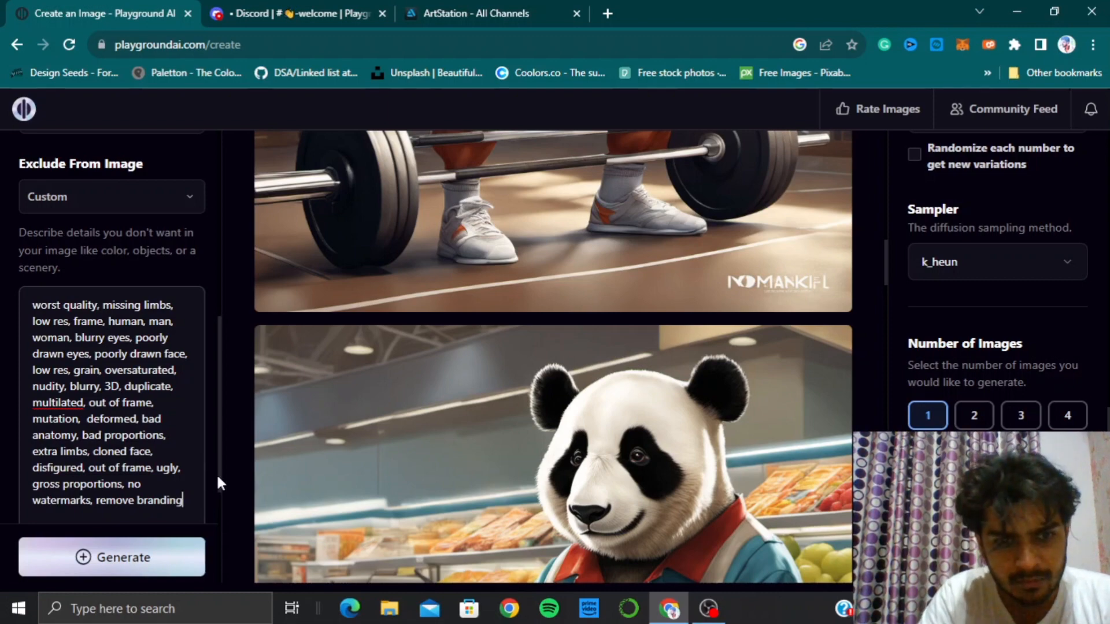
Step: Replace the word "tiger" with "monkey" in the image prompt
drag(219, 473, 172, 316)
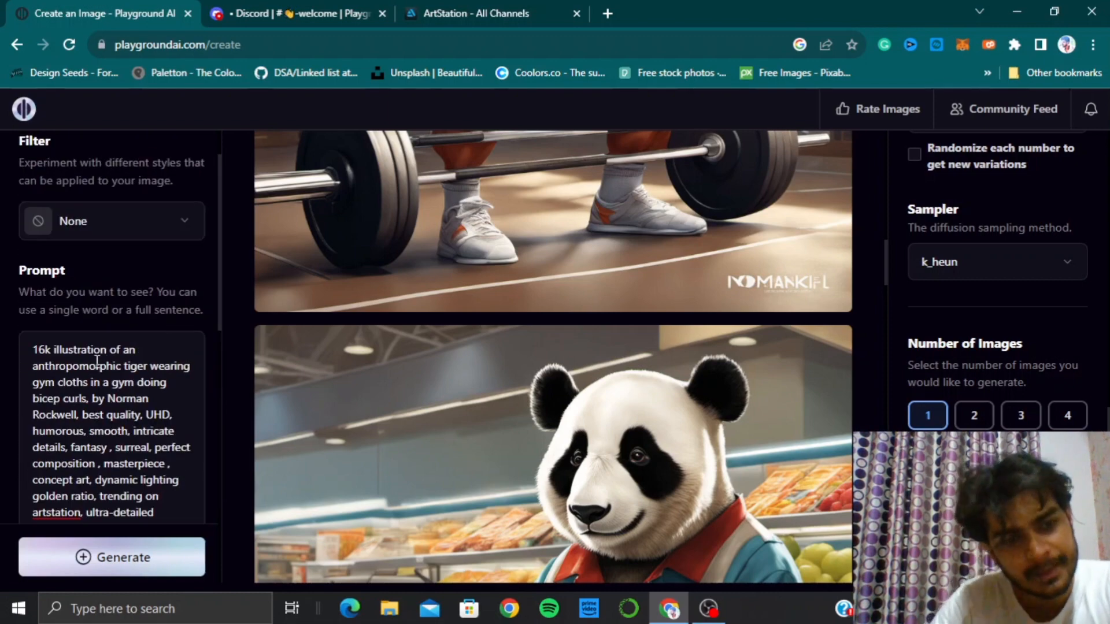
double_click(137, 365)
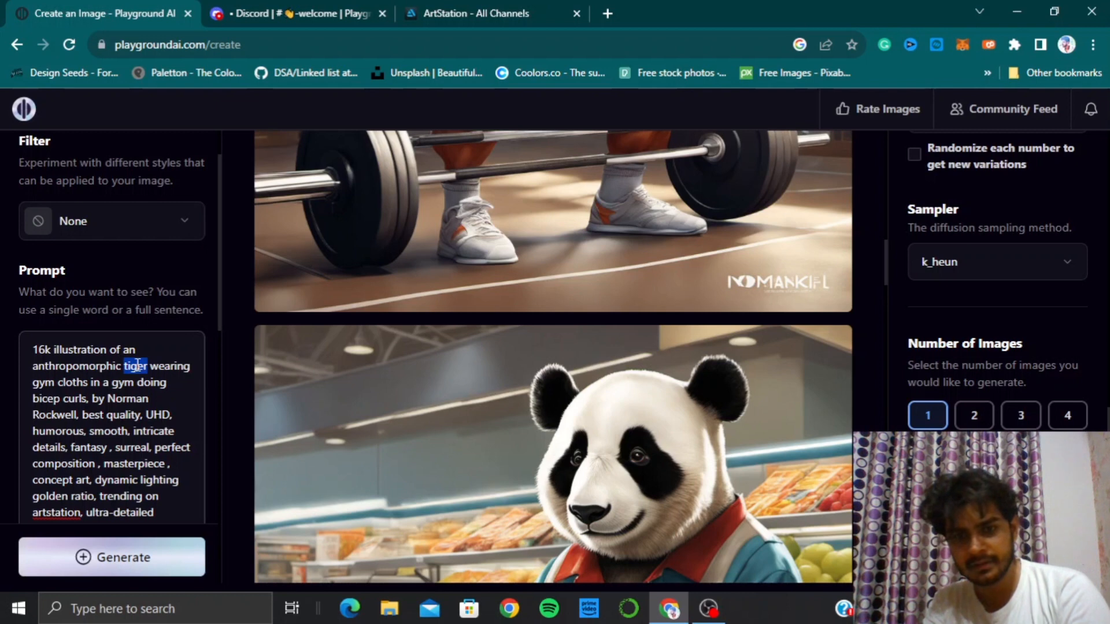
text(money)
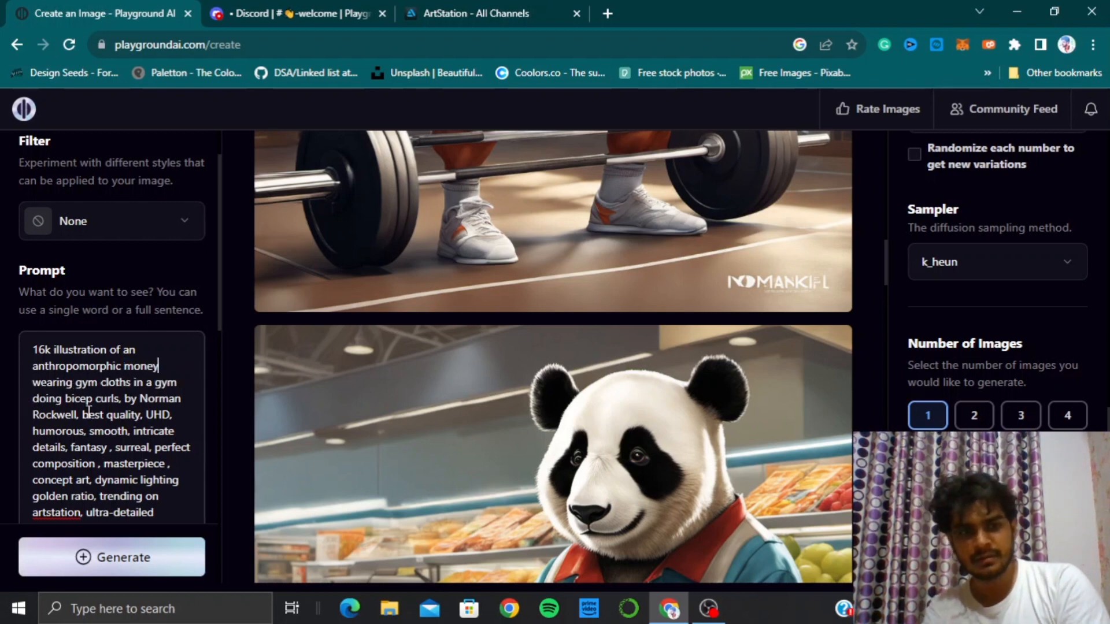
key(BackSpace)
key(BackSpace)
text(nkey)
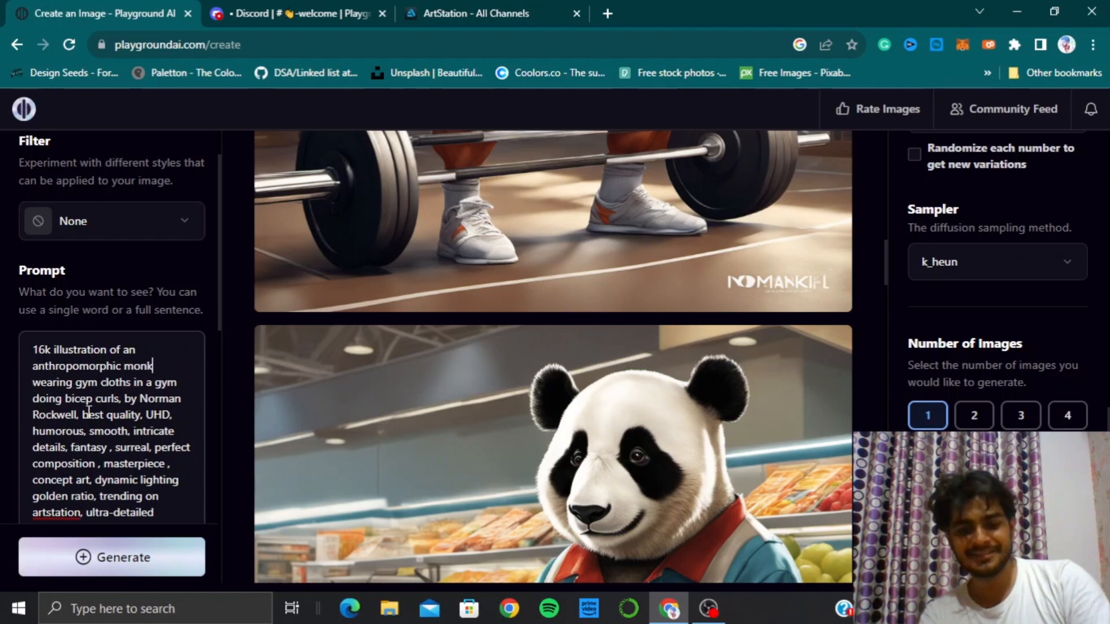
Step: Generate the monkey image and inspect the result from head to feet for a watermark
click(135, 558)
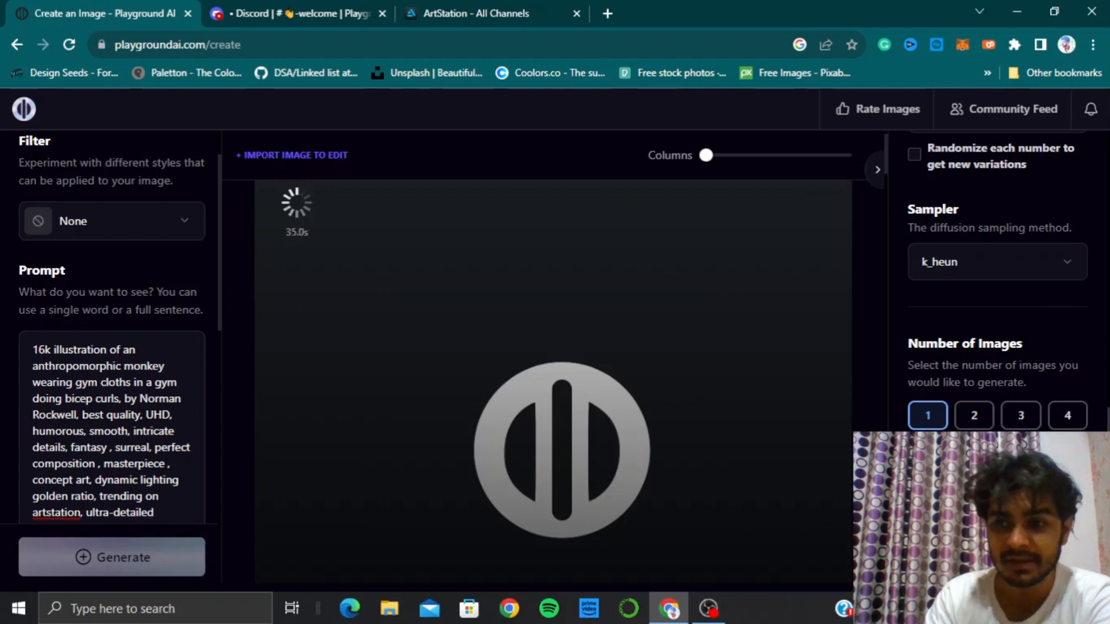
scroll(1104, 375, up, 5)
scroll(1096, 353, up, 2)
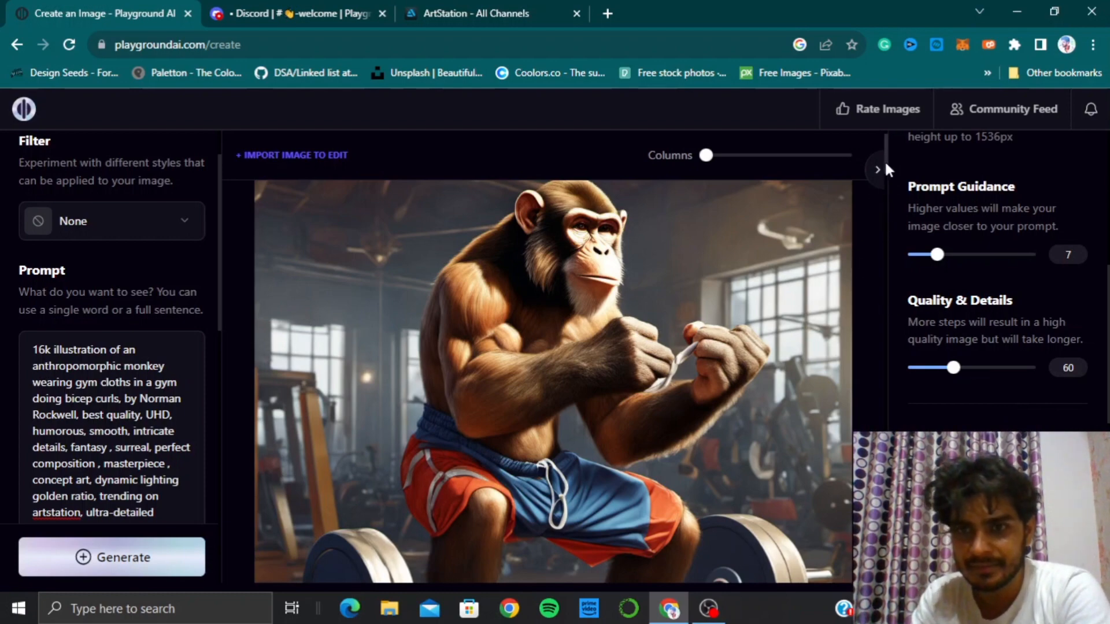
scroll(885, 161, down, 7)
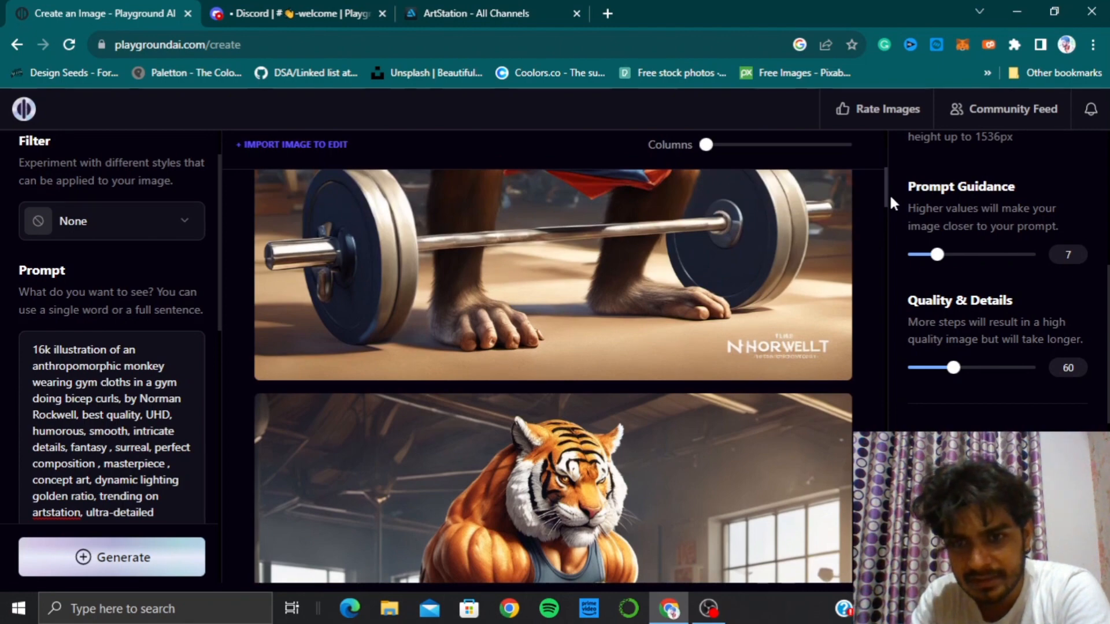
drag(890, 199, 909, 130)
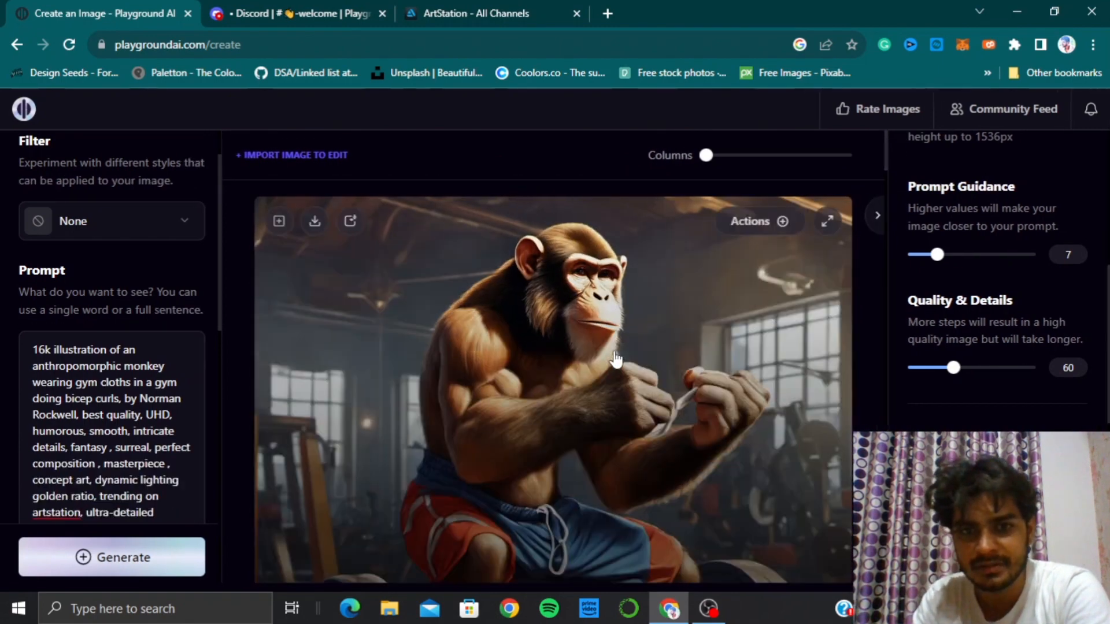
Step: Download the monkey image and open the file in the photo viewer to examine the face, arms and shorts at 100% zoom
click(314, 224)
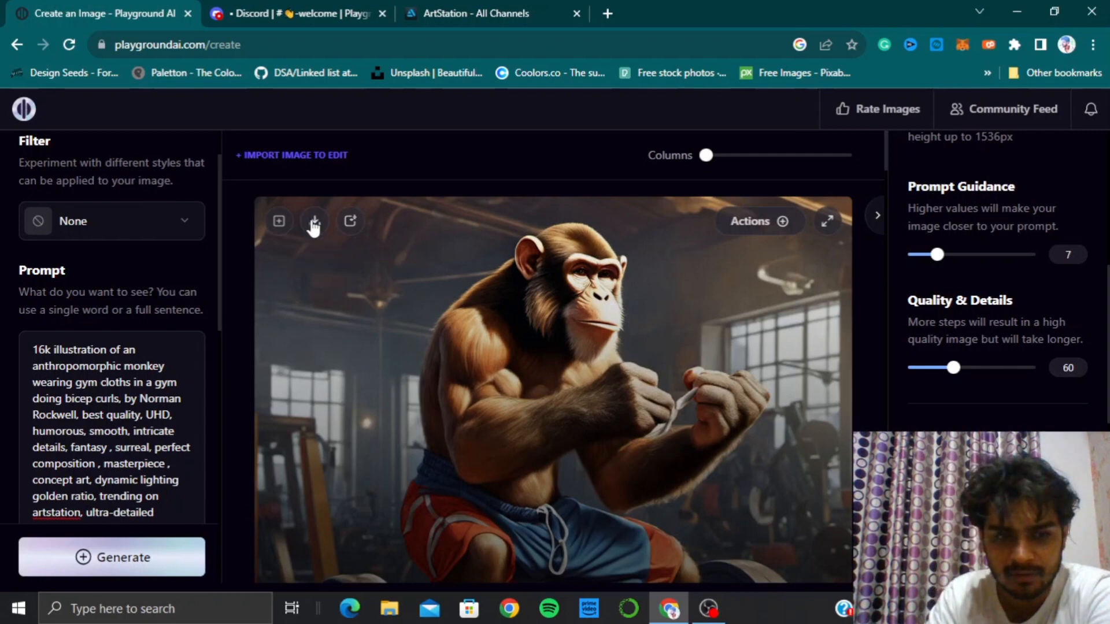
click(74, 553)
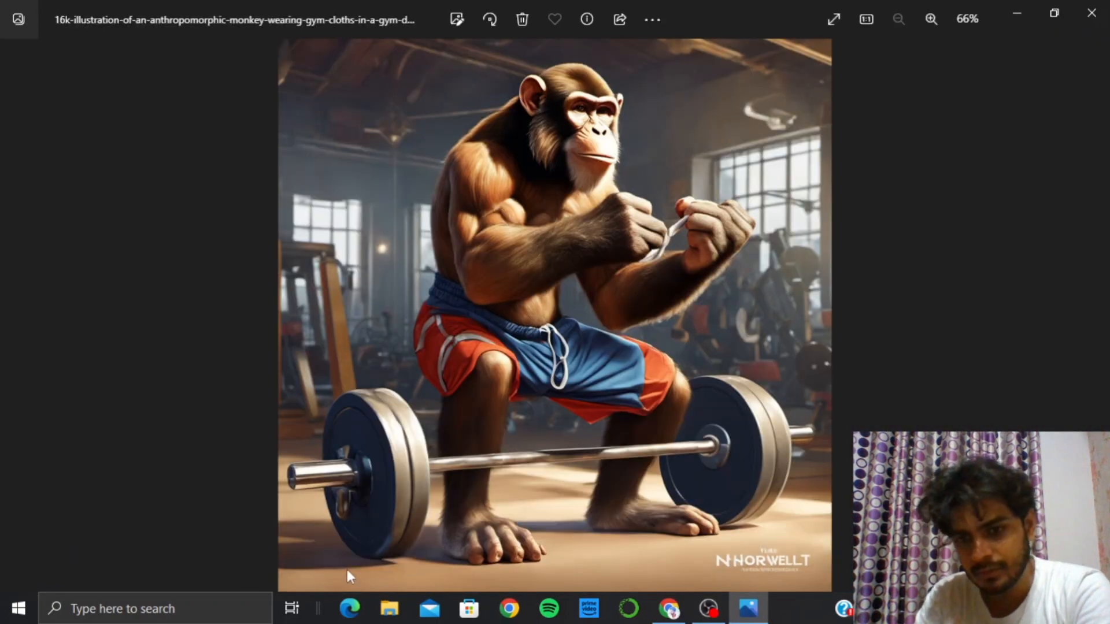
scroll(410, 409, up, 1)
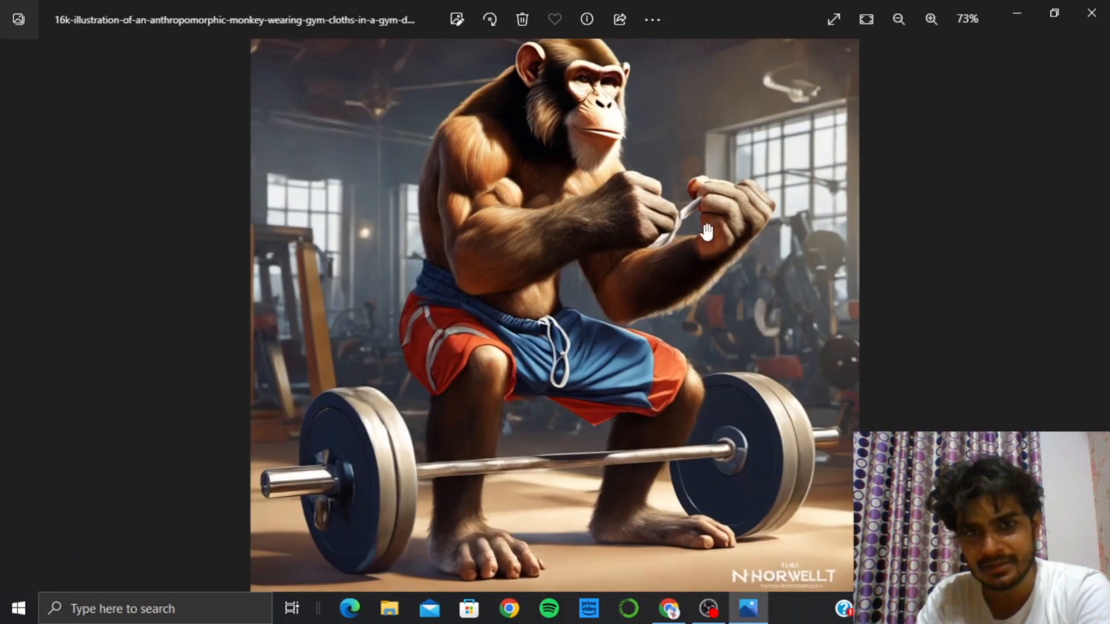
scroll(706, 232, up, 1)
scroll(708, 242, down, 2)
scroll(708, 259, up, 4)
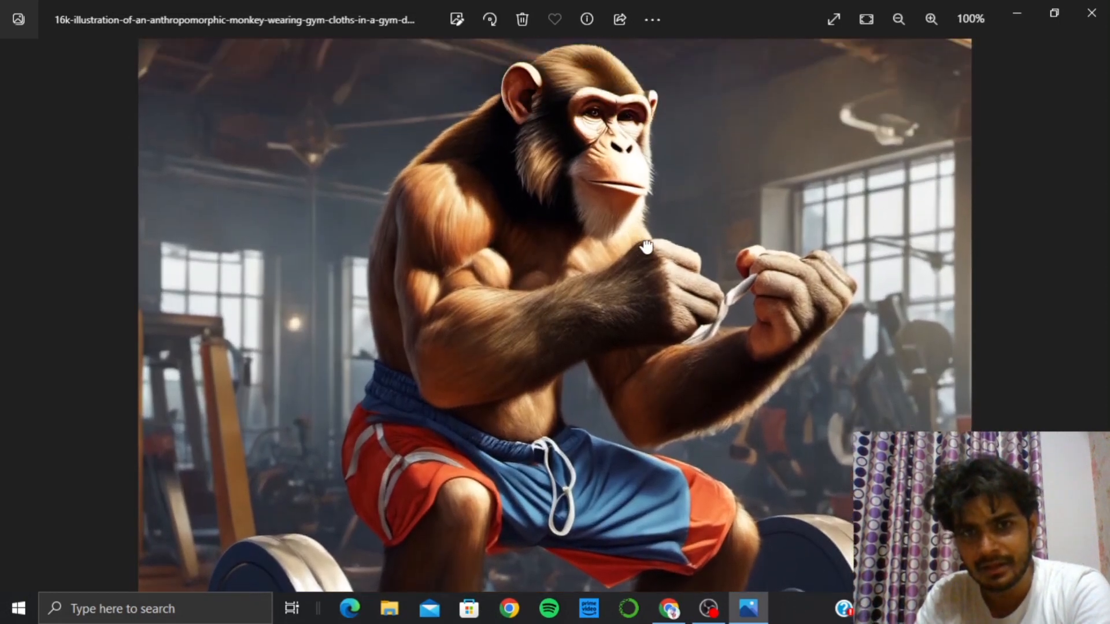
drag(647, 247, 638, 207)
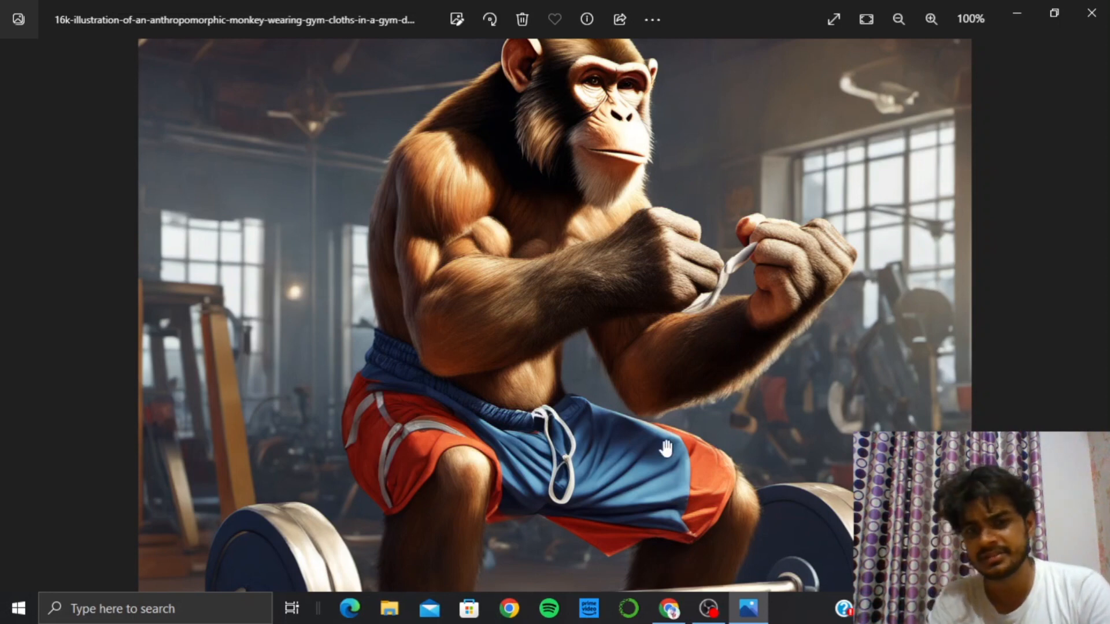
scroll(666, 480, up, 1)
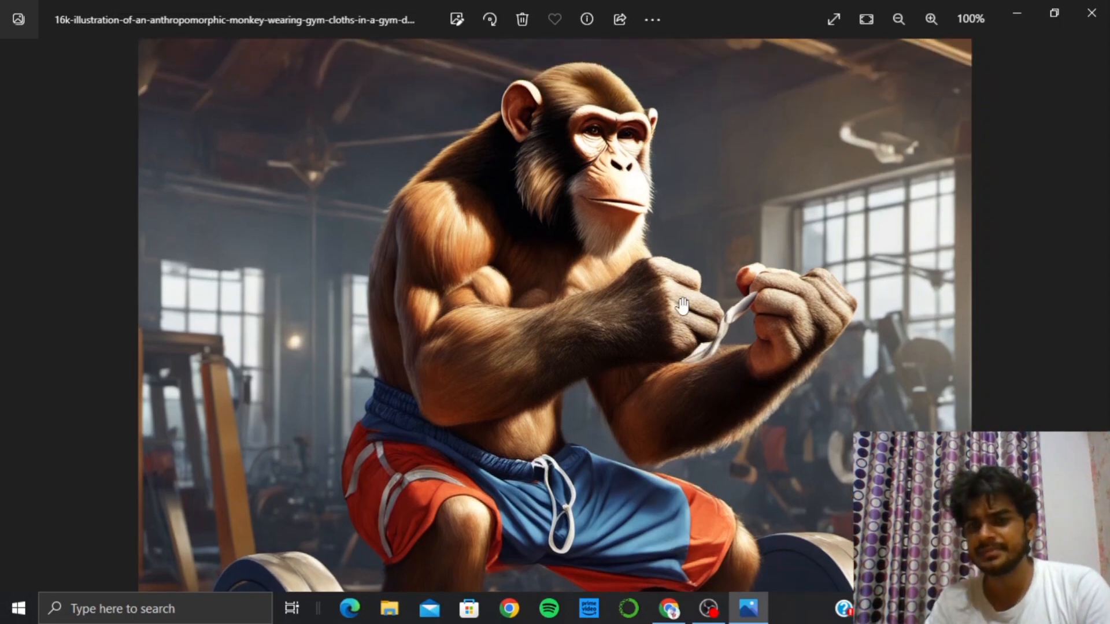